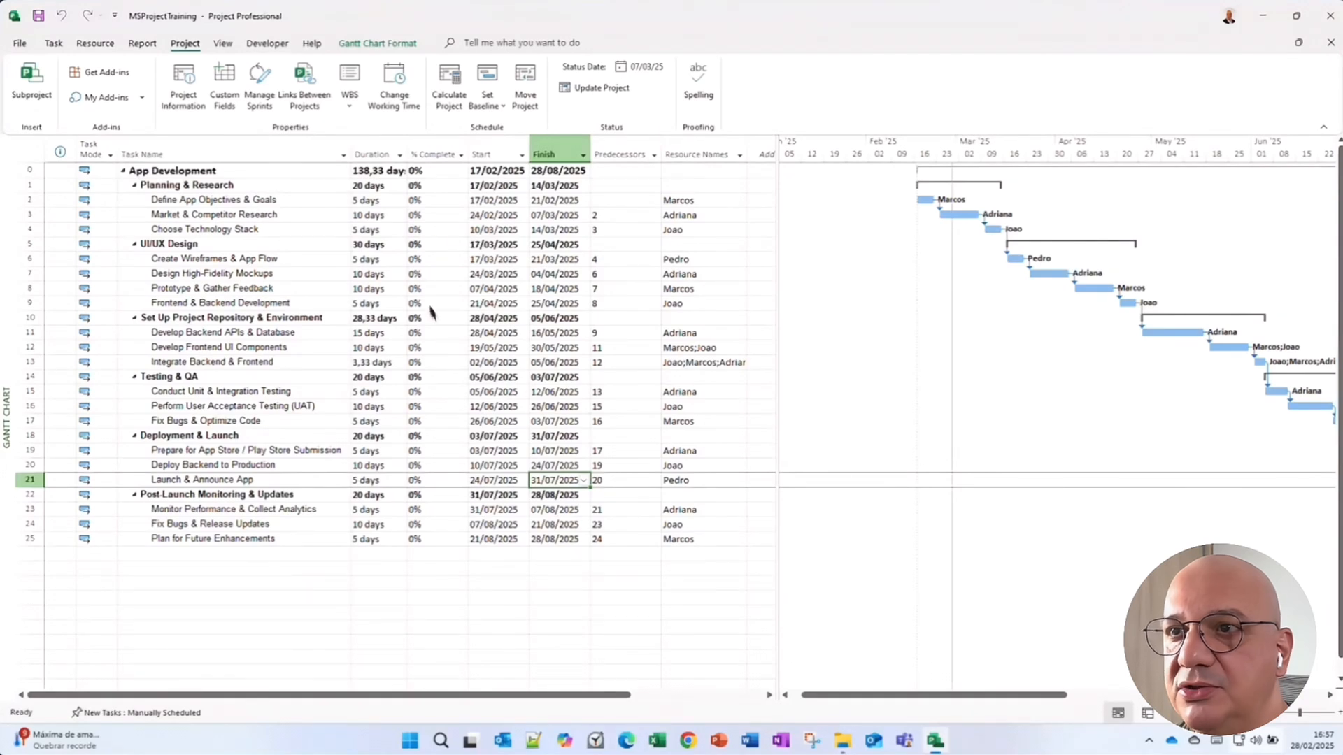
# Enter 25% complete for Define App Objectives & Goals and 50% complete for Market & Competitor Research.
pyautogui.click(429, 200)
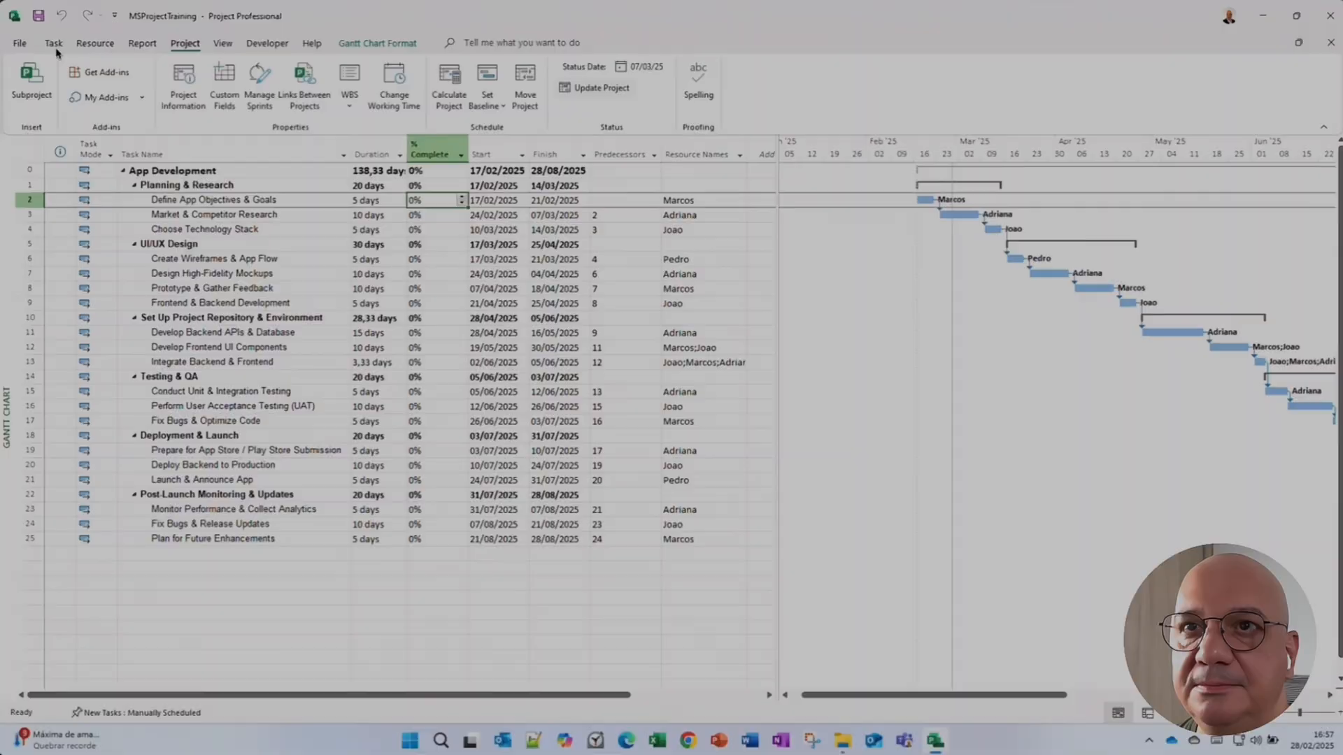
pyautogui.click(54, 44)
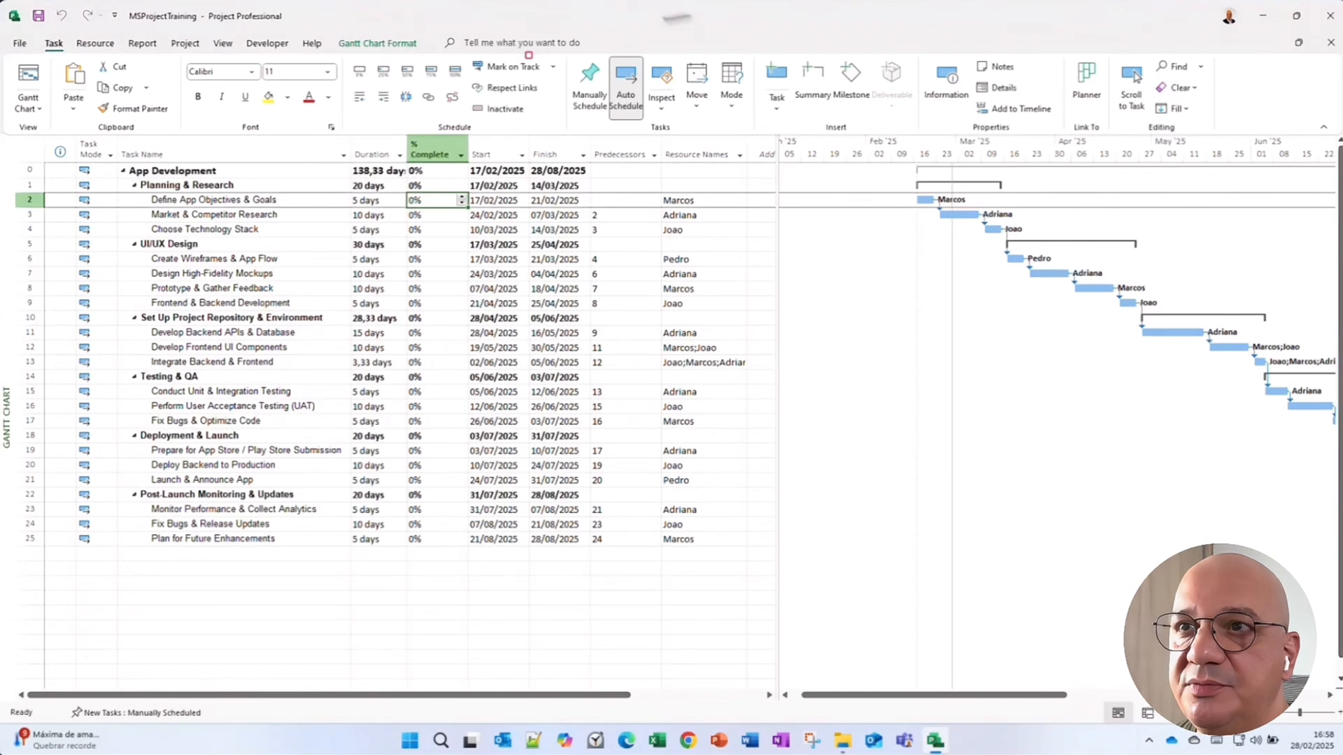
pyautogui.click(430, 156)
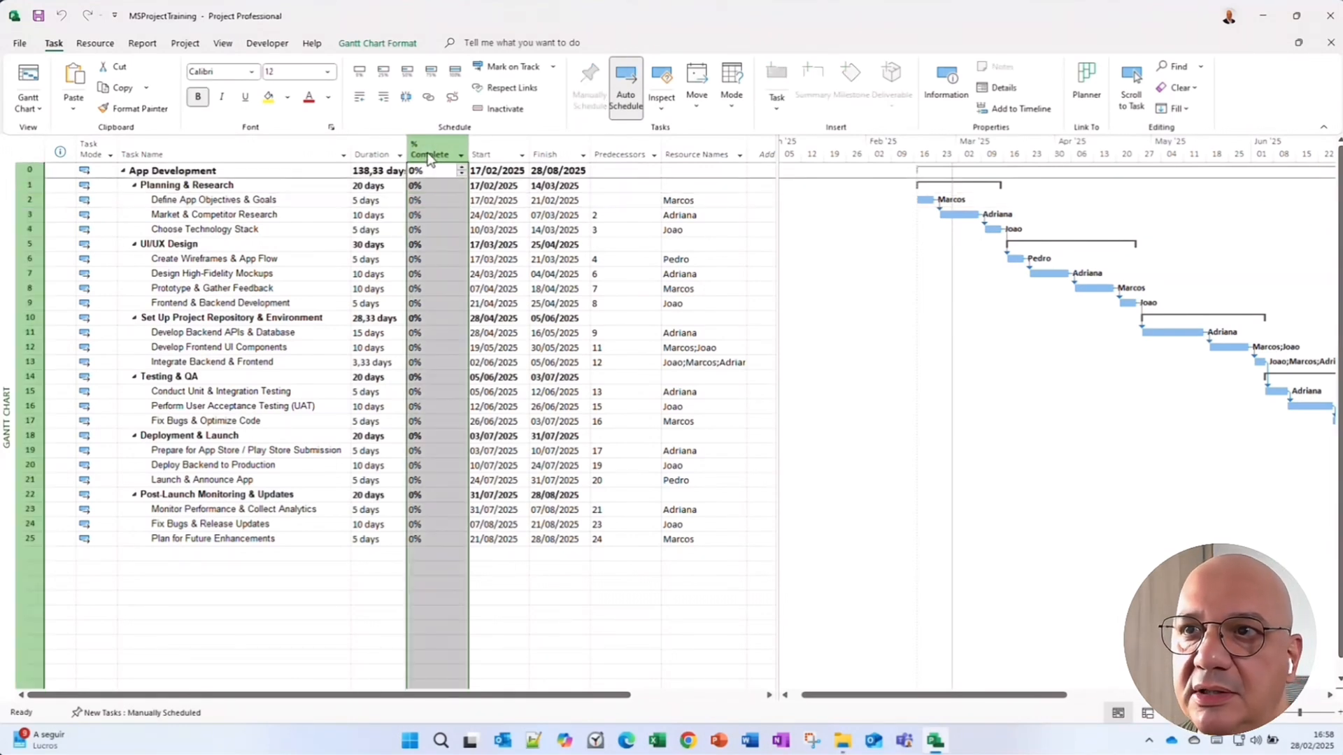
pyautogui.click(422, 197)
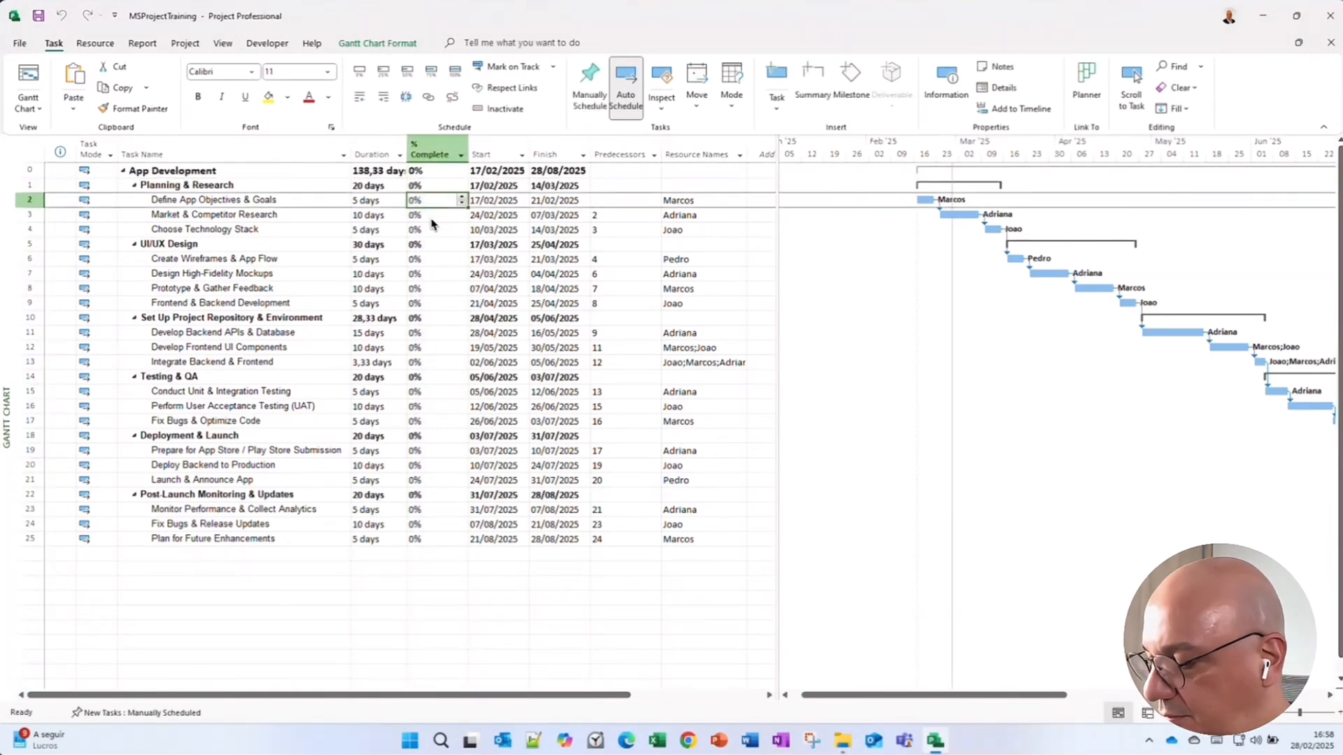
pyautogui.write('25')
pyautogui.press('Return')
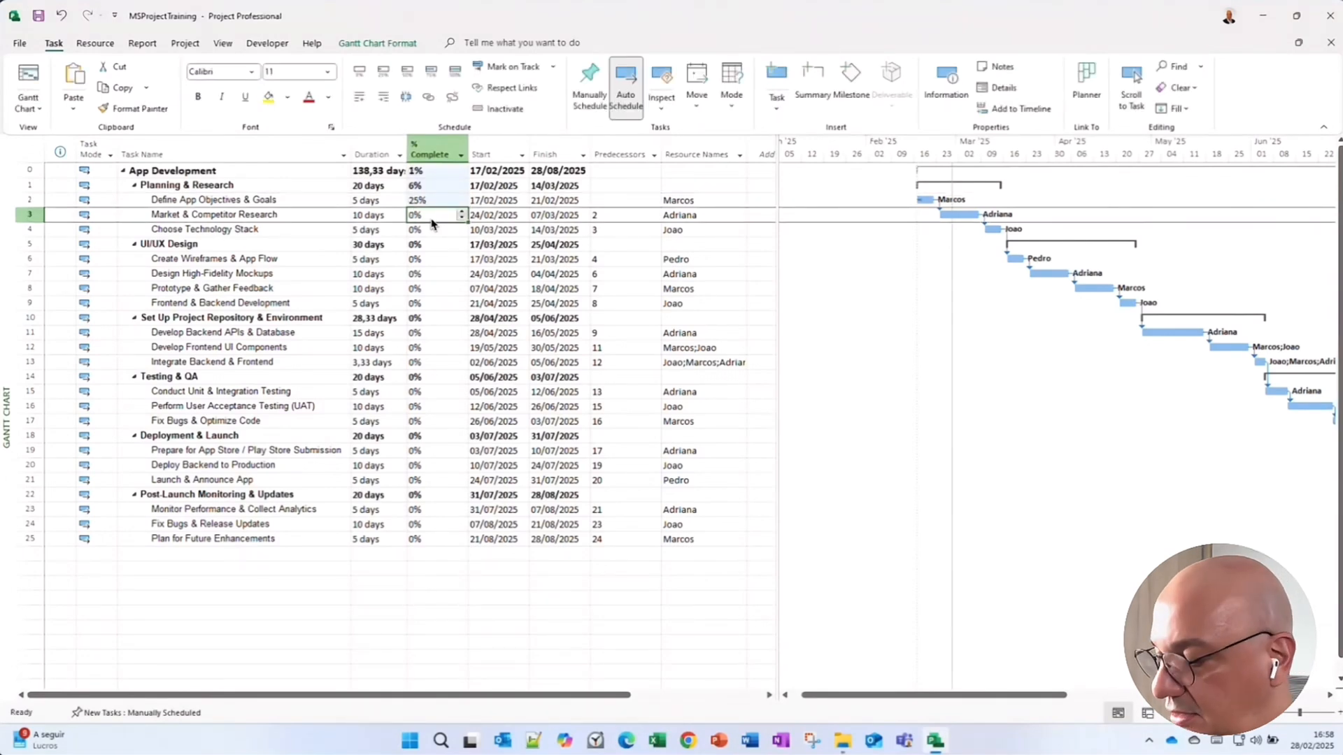
pyautogui.write('50')
pyautogui.press('Return')
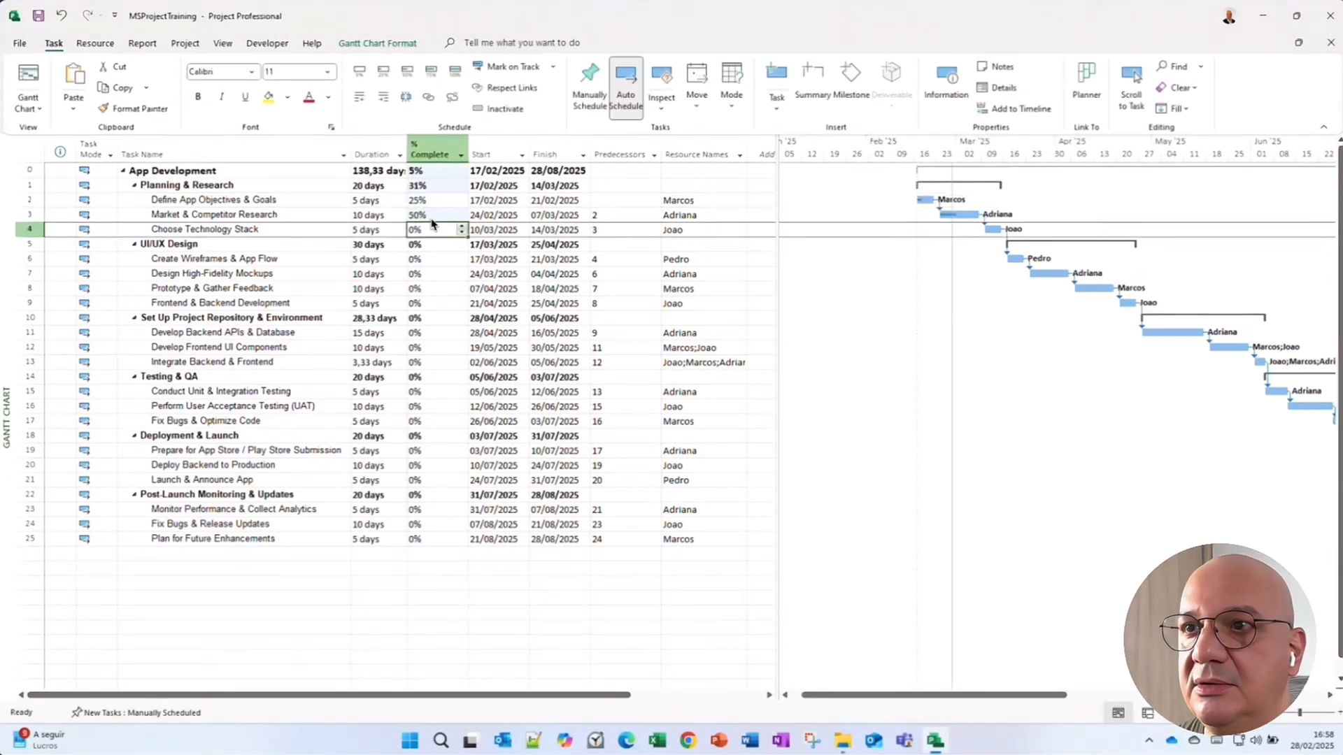
# Set Choose Technology Stack to 100% complete.
pyautogui.write('100')
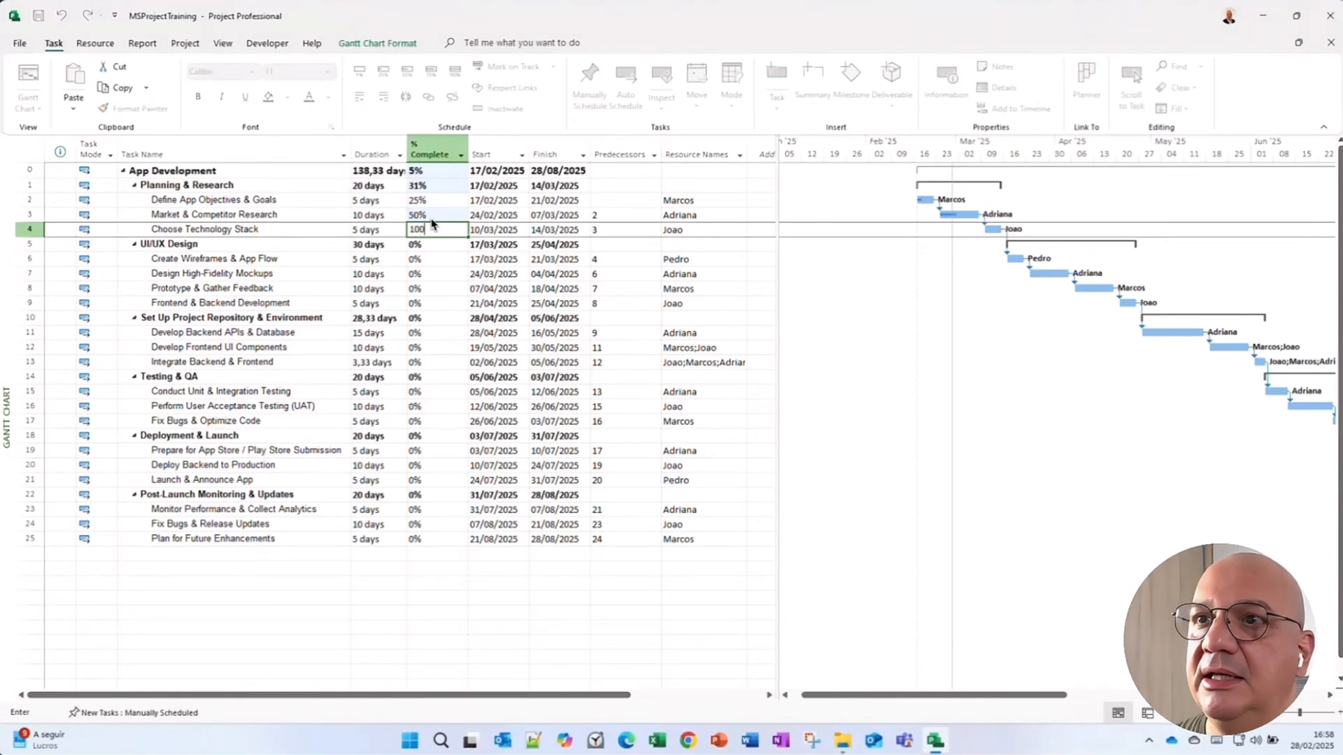
pyautogui.press('Escape')
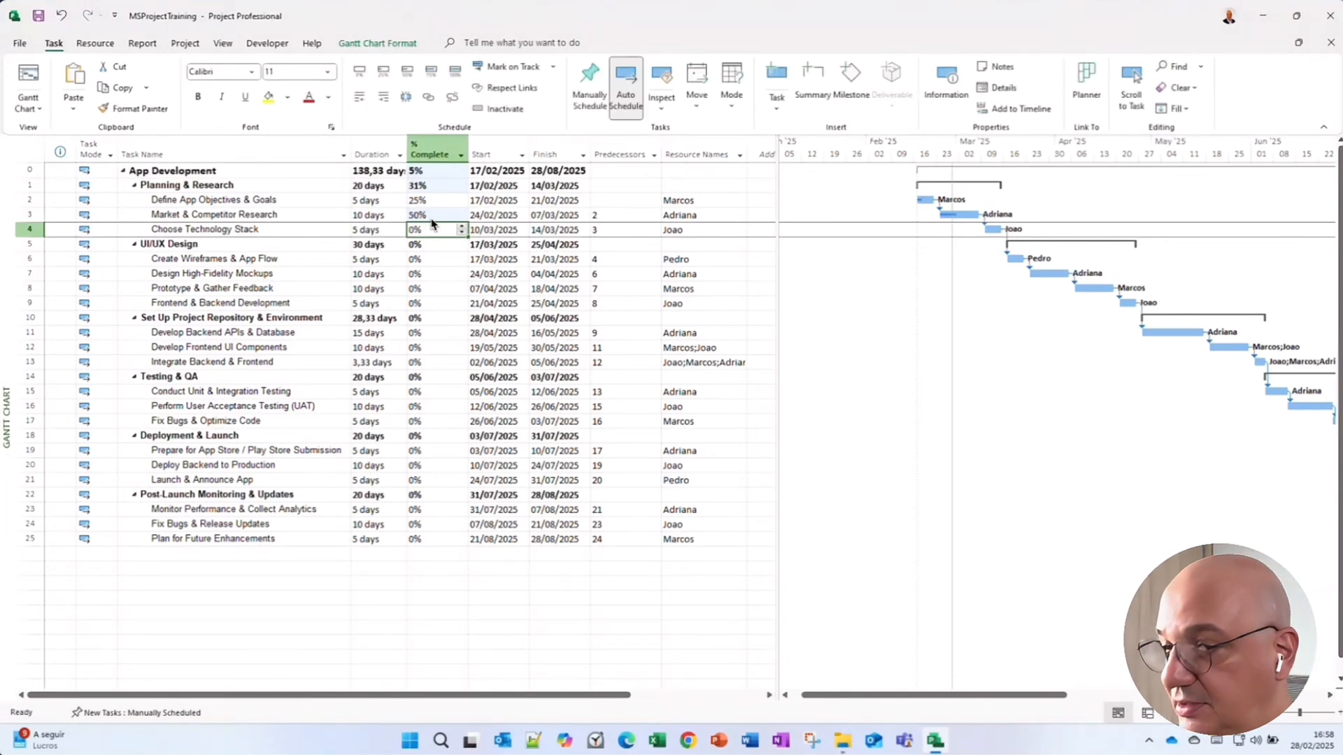
pyautogui.write('100')
pyautogui.press('Return')
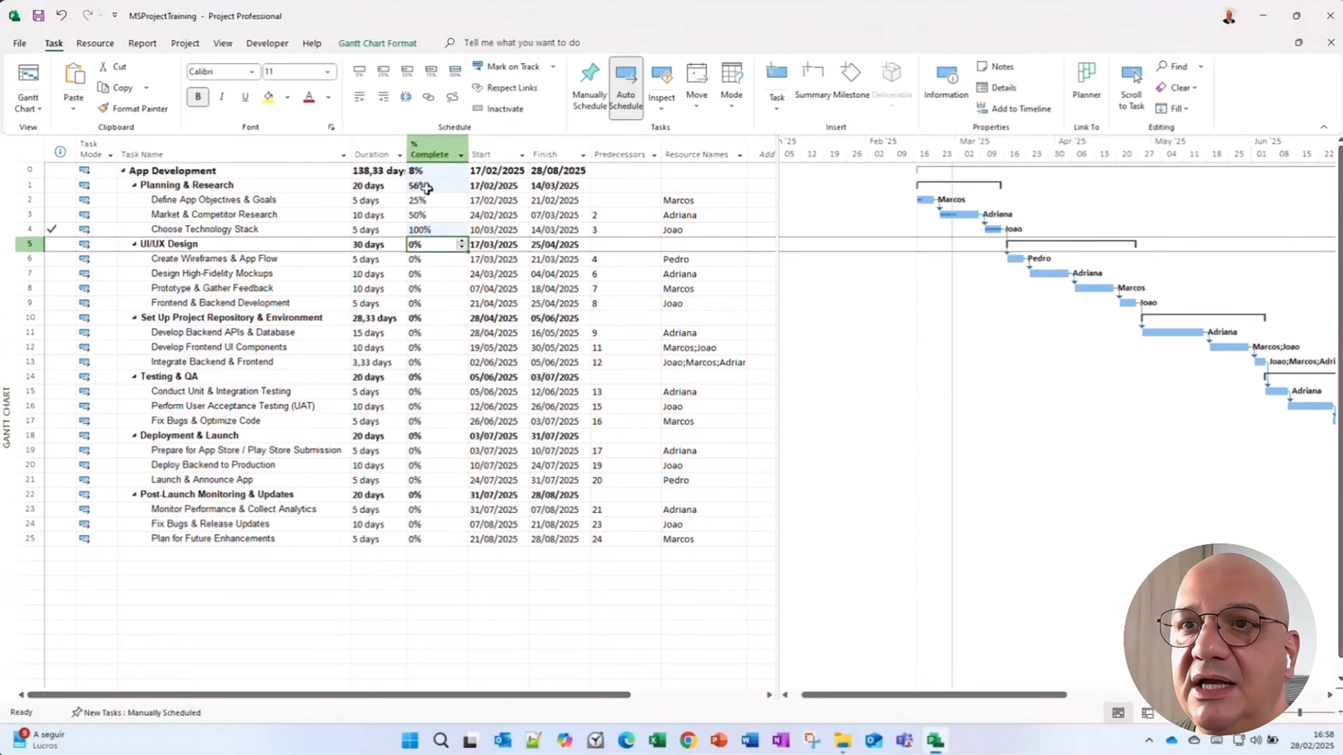
# Open the task information for Define App Objectives & Goals and set its percent complete to 50%.
pyautogui.click(218, 201)
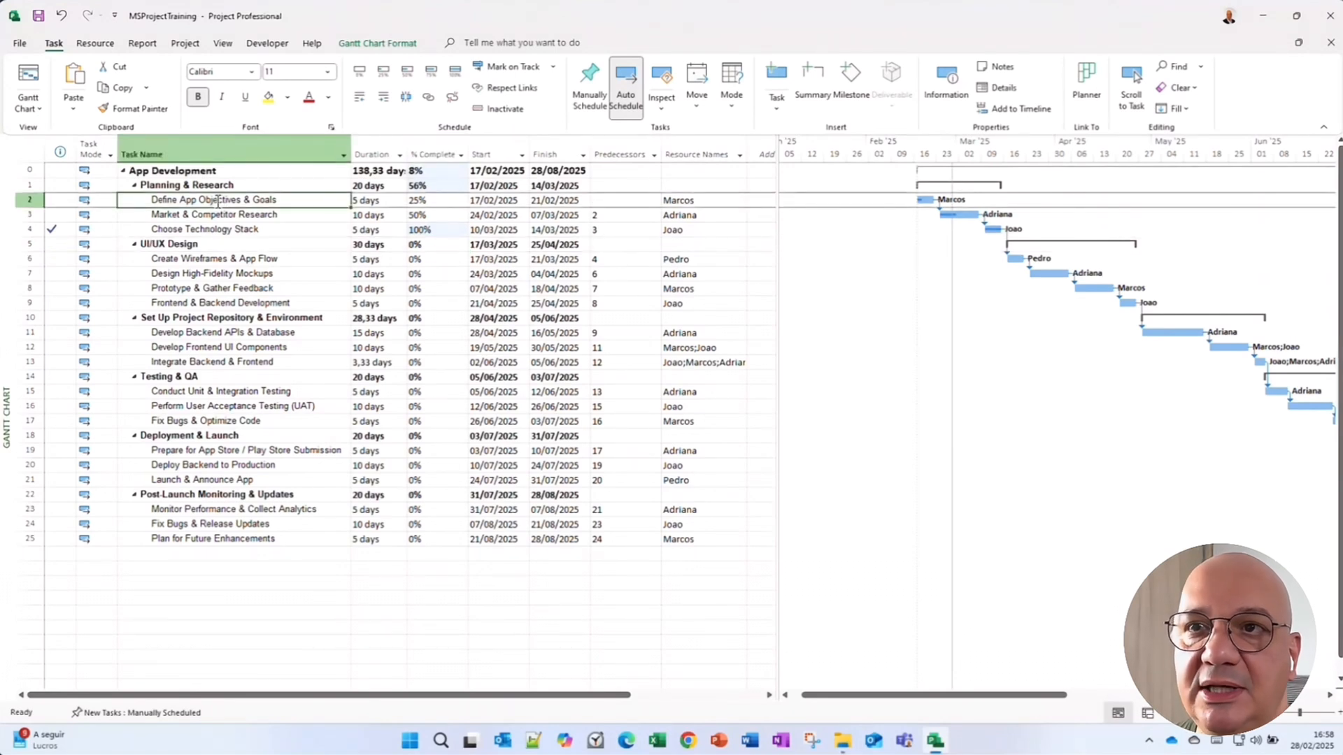
pyautogui.doubleClick(217, 201)
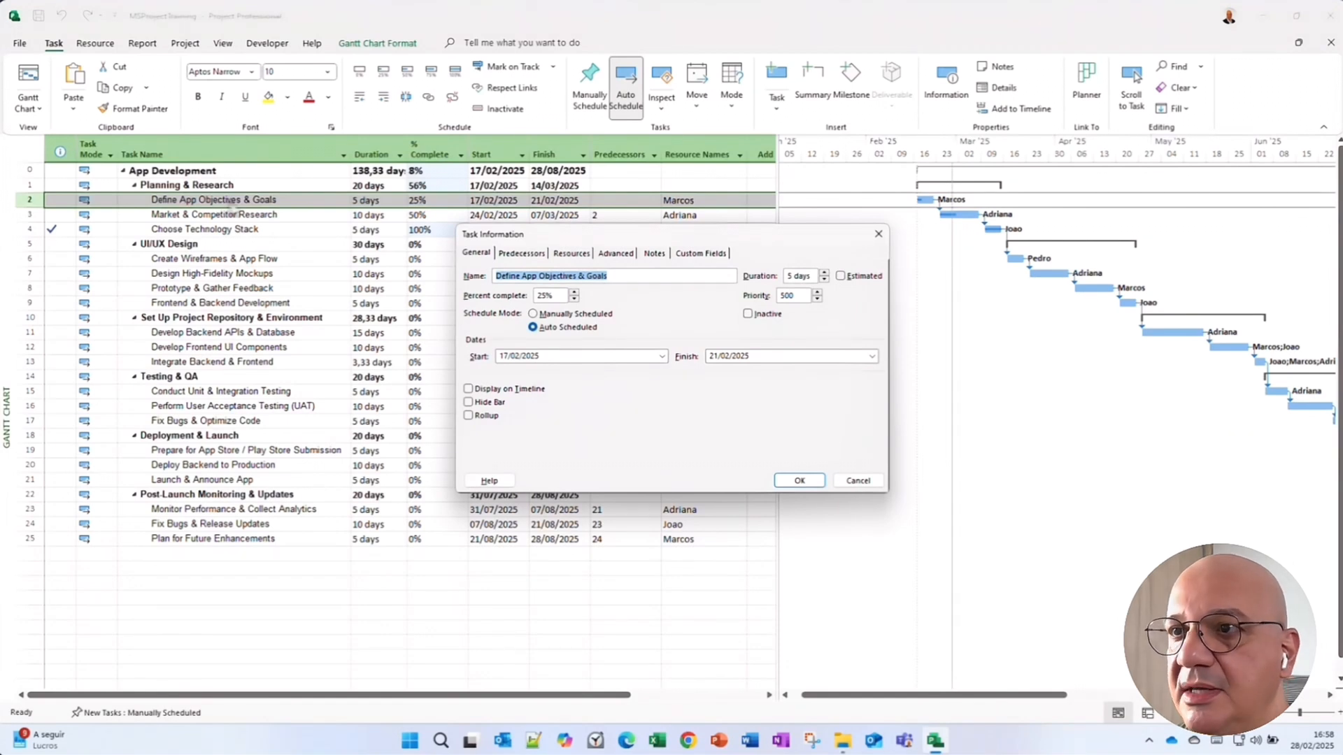
pyautogui.moveTo(557, 235); pyautogui.dragTo(291, 259)
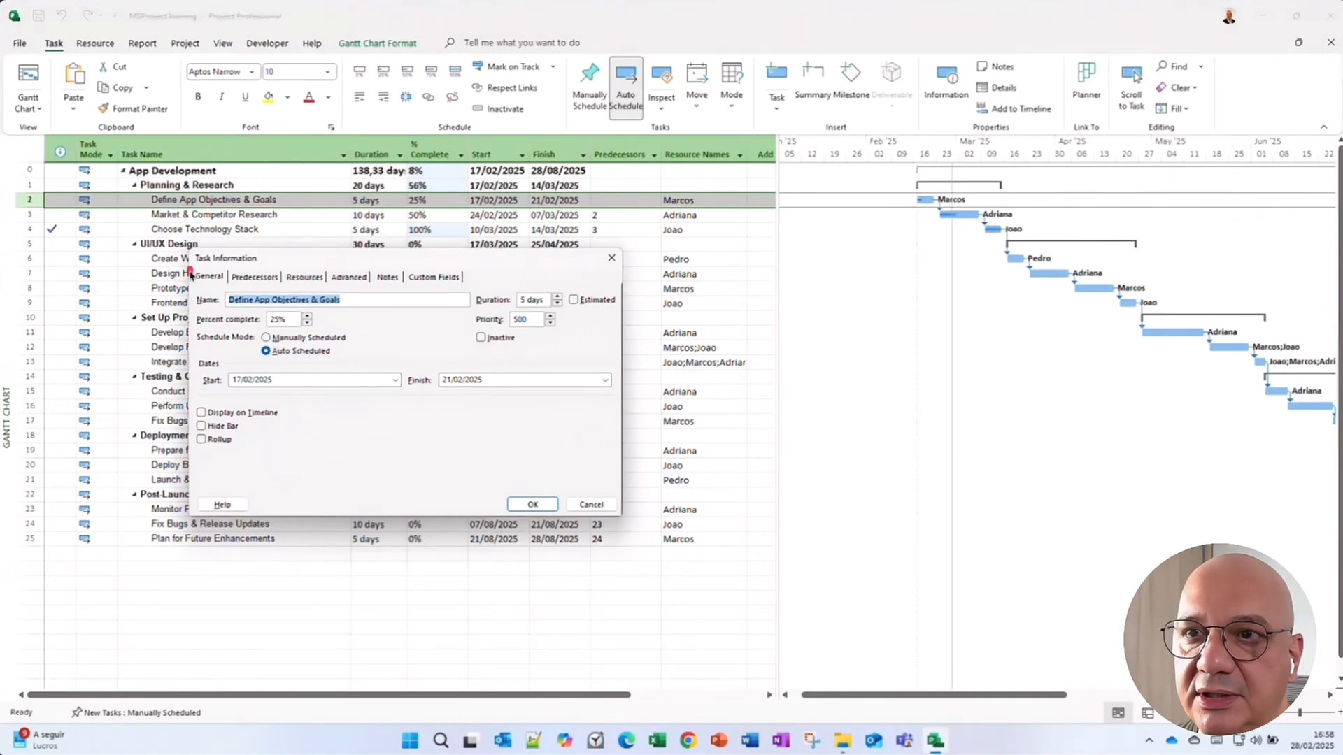
pyautogui.moveTo(190, 268); pyautogui.dragTo(236, 284)
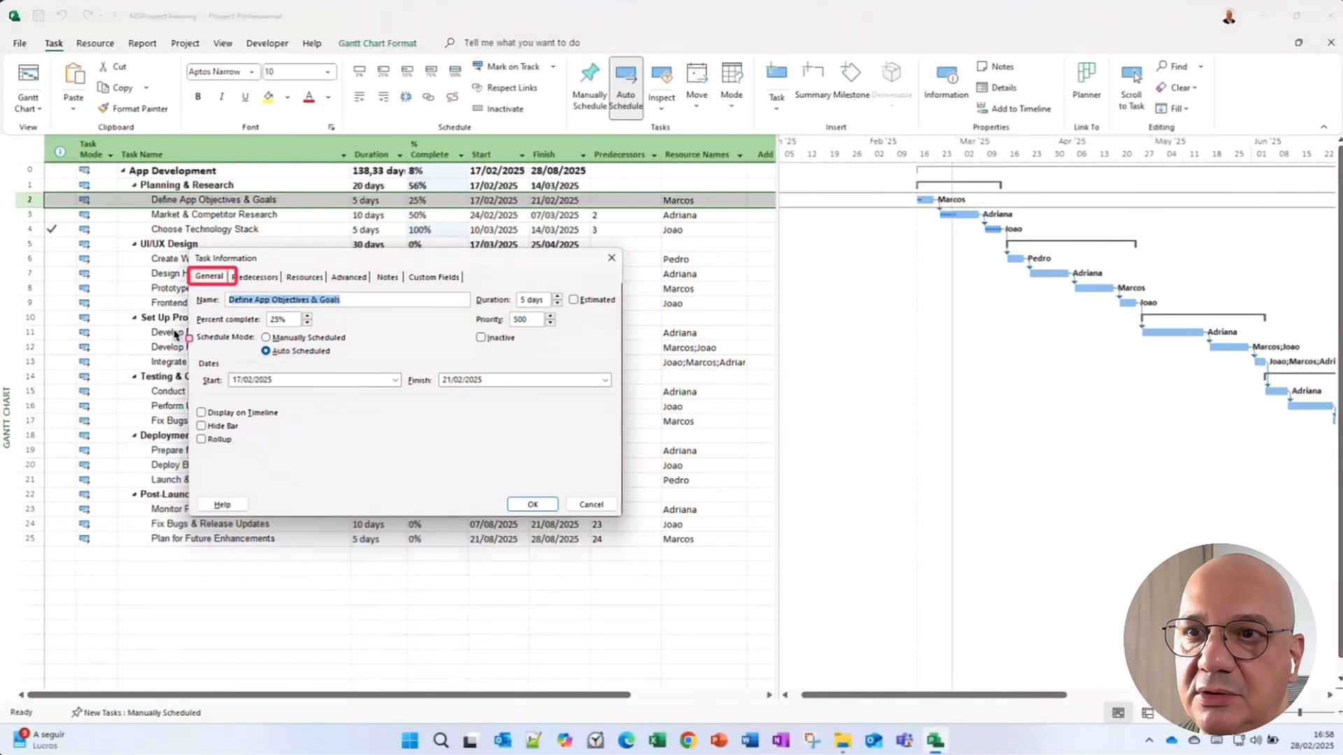
pyautogui.moveTo(190, 309); pyautogui.dragTo(322, 336)
pyautogui.press('Escape')
pyautogui.click(282, 322)
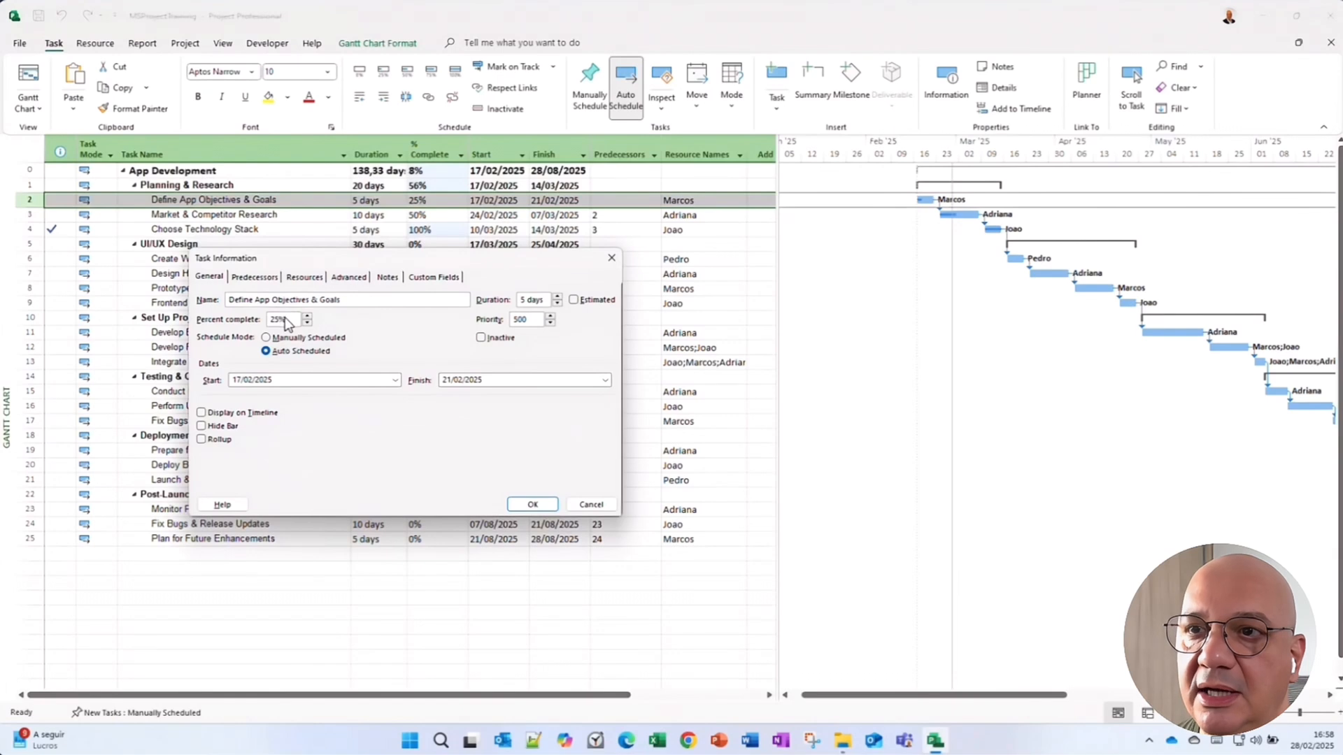
pyautogui.doubleClick(275, 323)
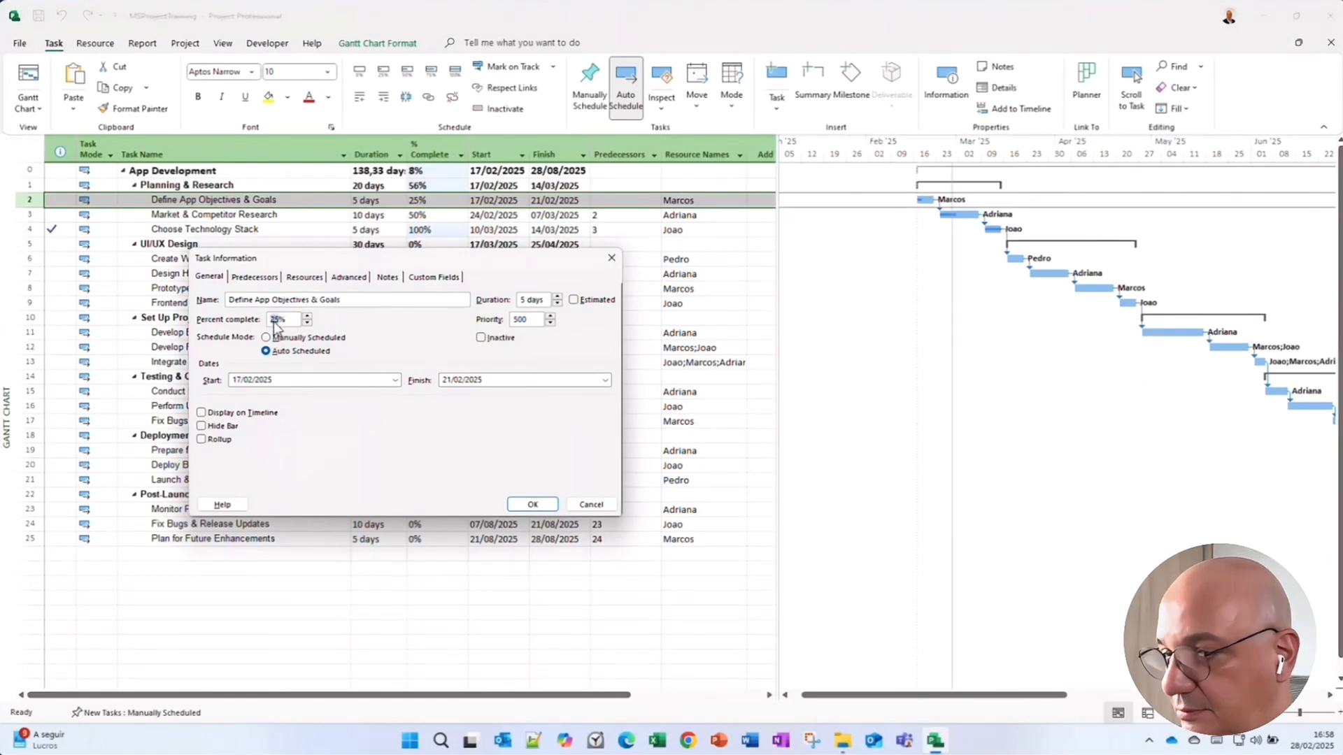
pyautogui.write('100')
pyautogui.press('Return')
# Select the whole % Complete column and reset every task's completion to 0%.
pyautogui.click(280, 302)
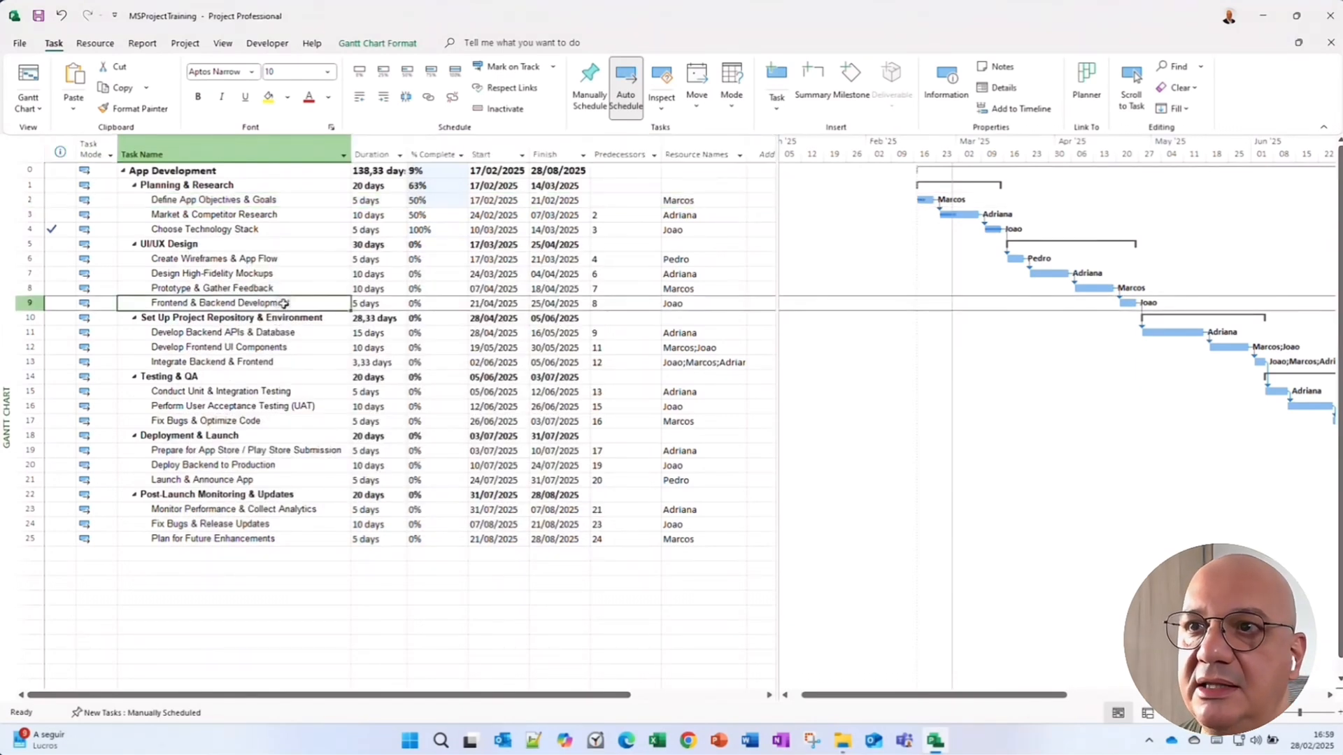
pyautogui.click(422, 201)
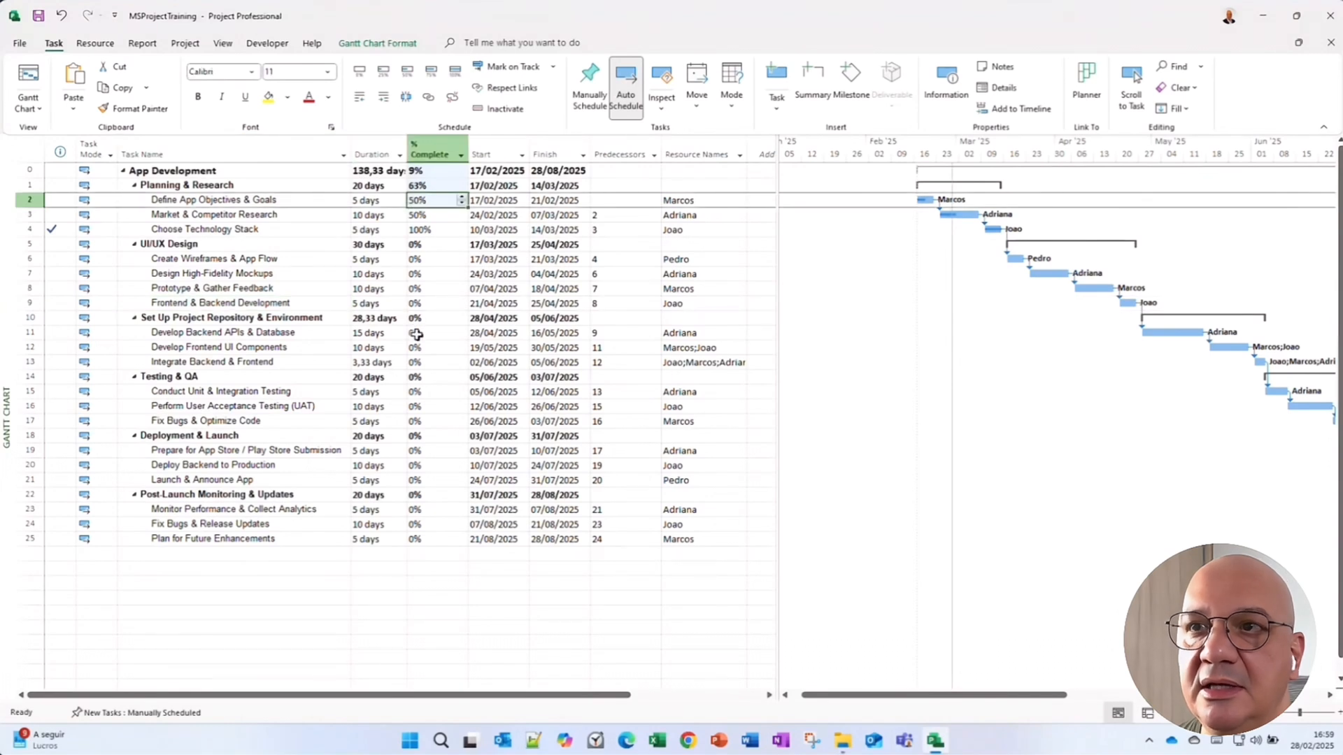
pyautogui.click(419, 303)
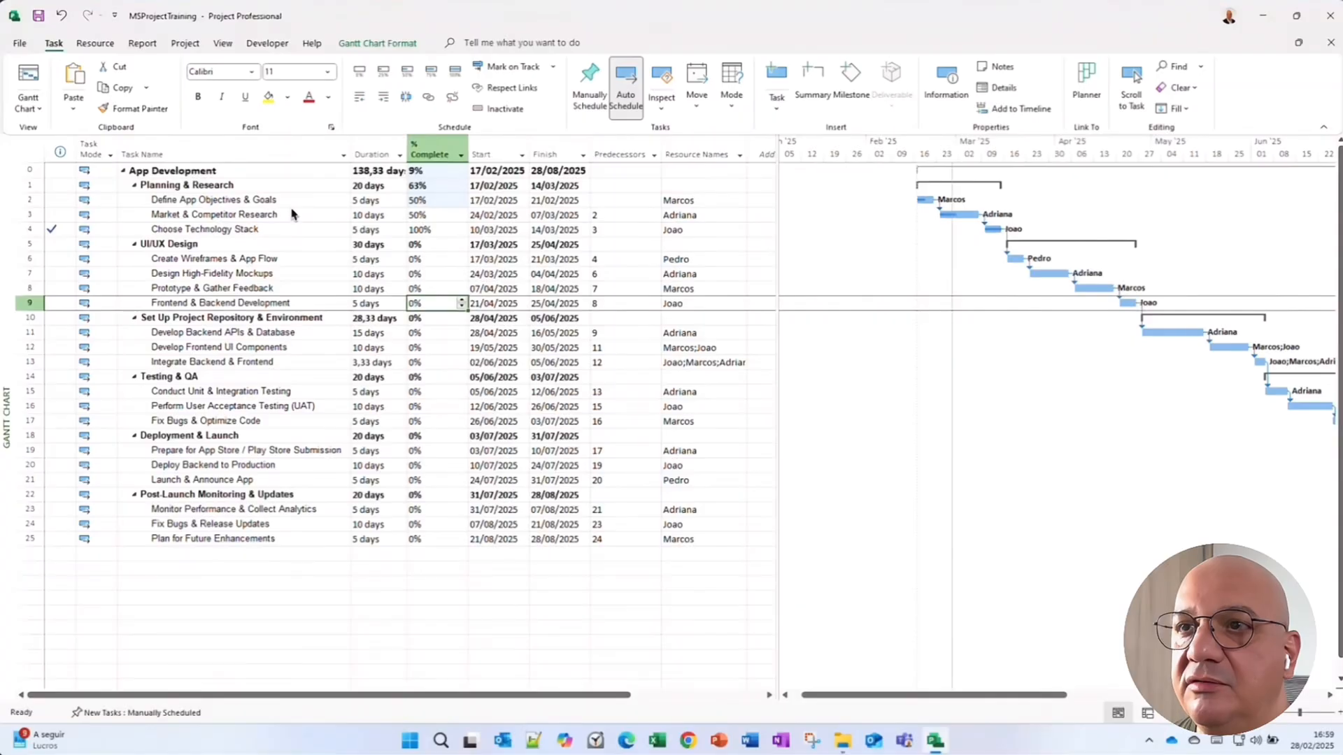
pyautogui.click(432, 148)
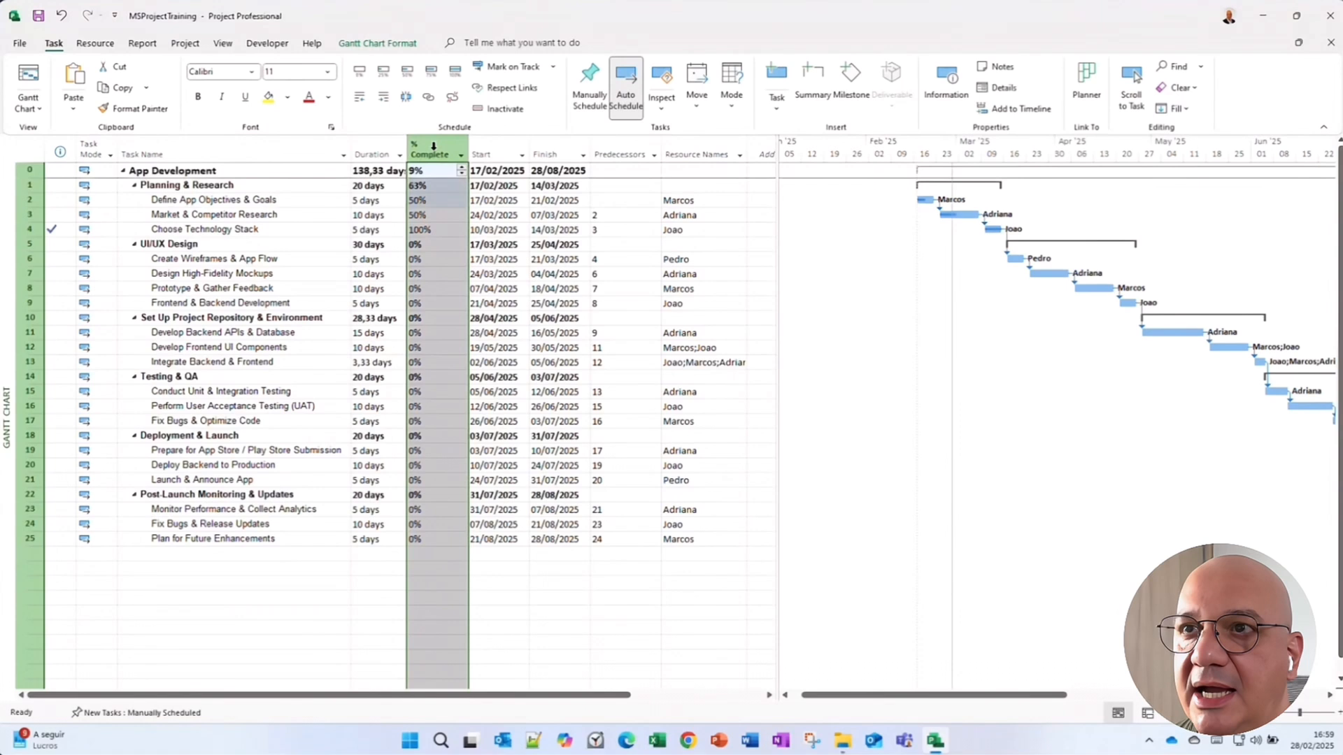
pyautogui.click(361, 75)
# Update the entire project's work as complete through 28/02/2025, using the 0% - 100% complete option.
pyautogui.click(340, 212)
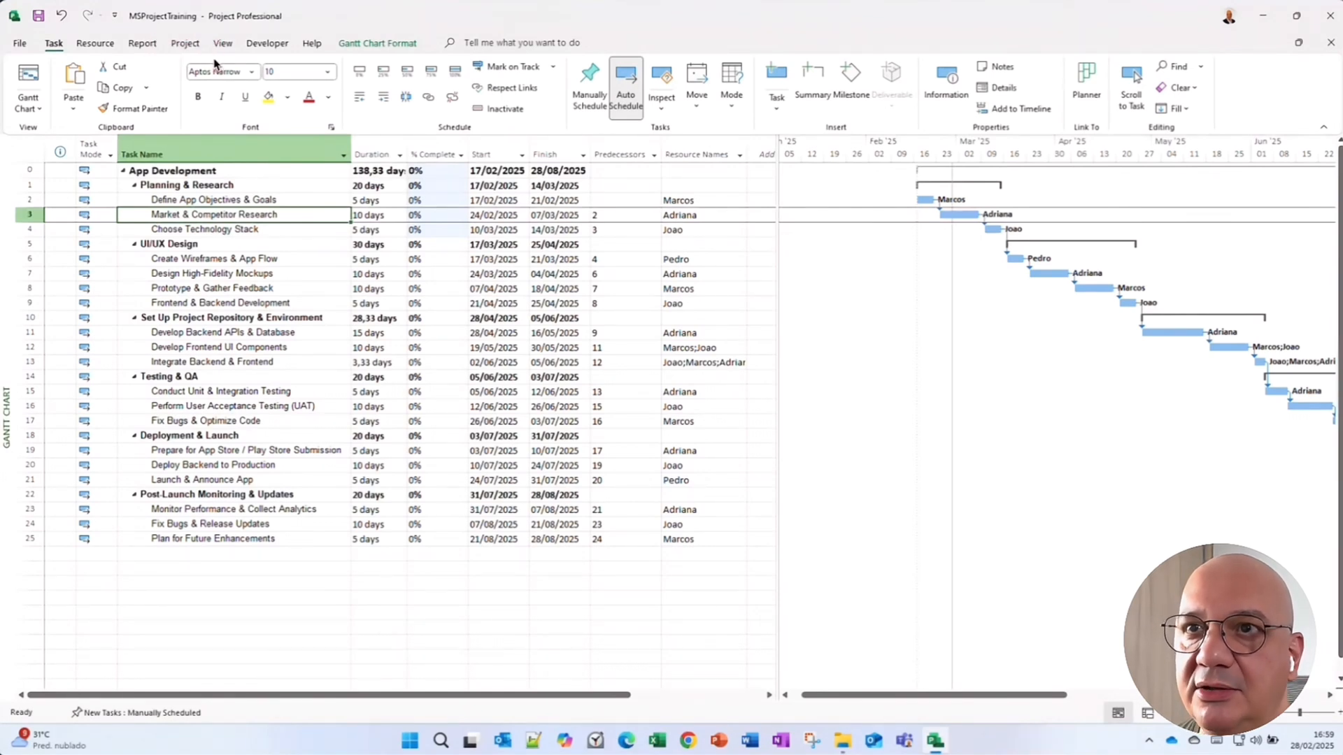
pyautogui.click(185, 45)
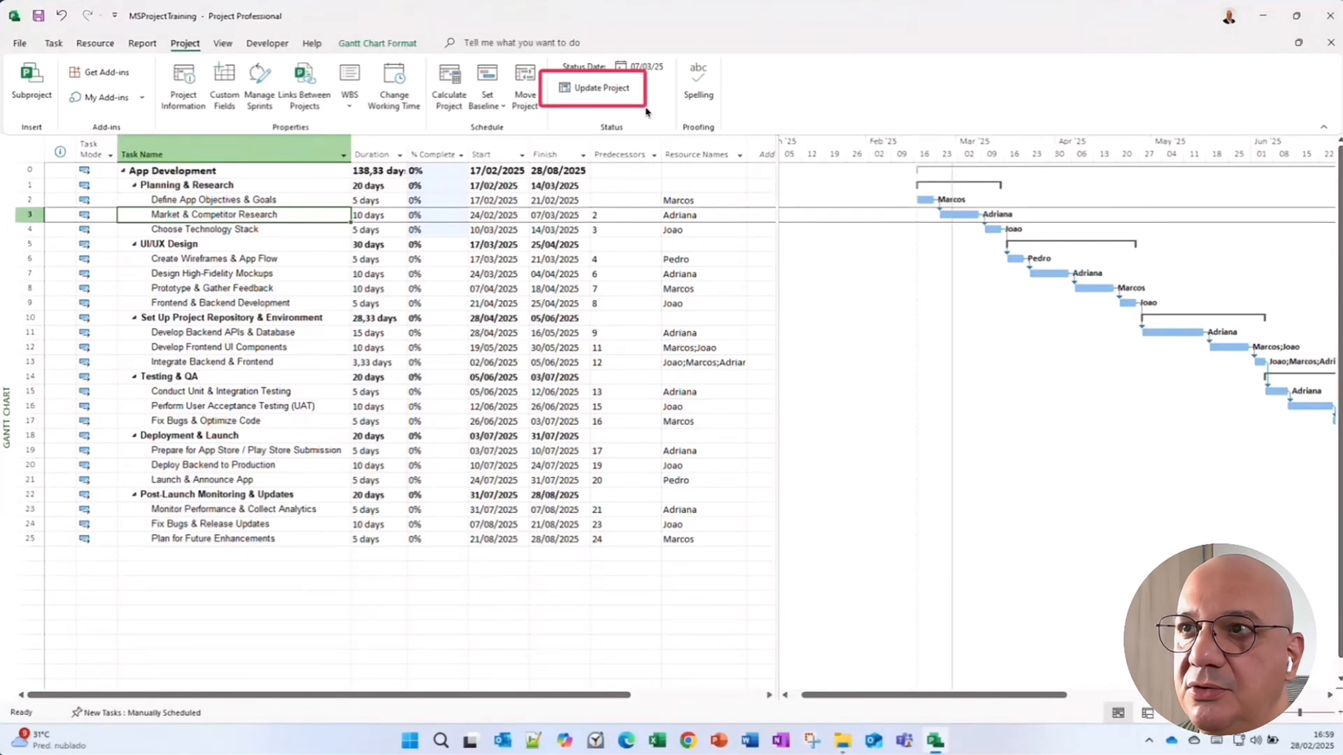
pyautogui.click(603, 89)
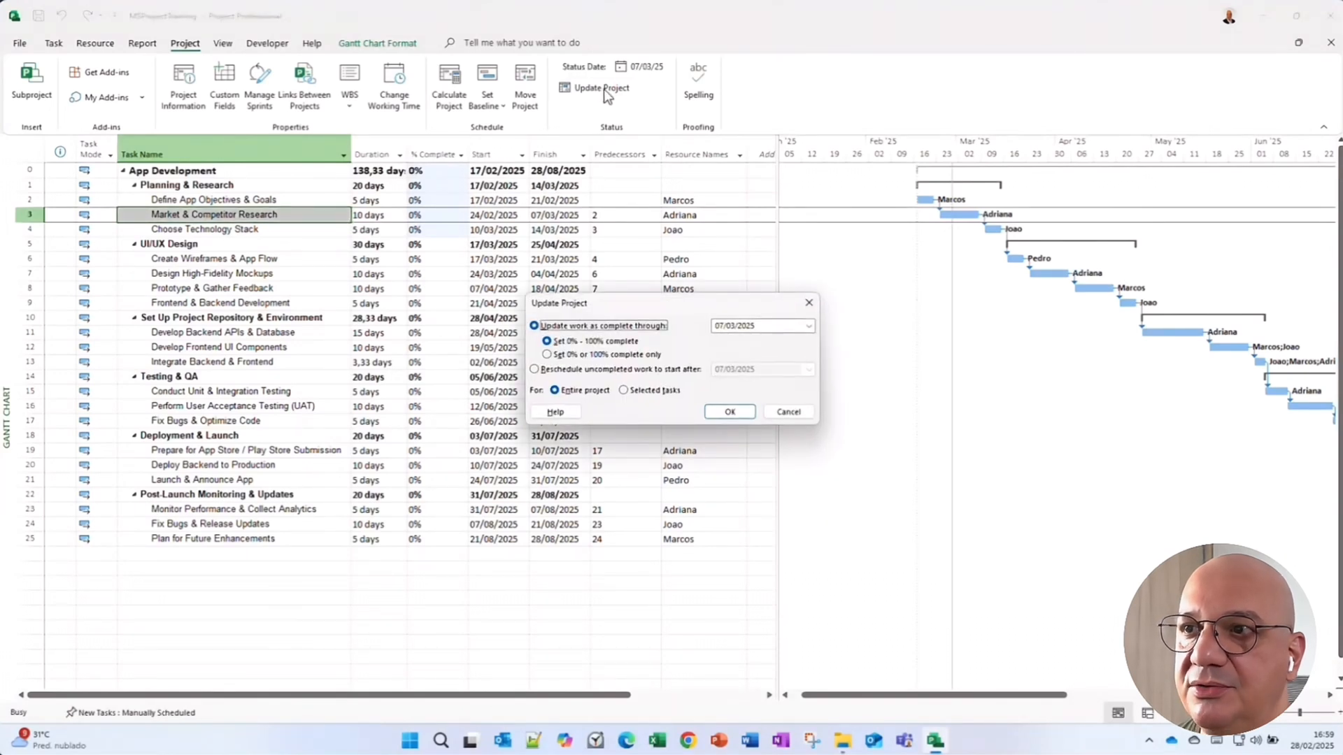
pyautogui.moveTo(634, 305); pyautogui.dragTo(364, 233)
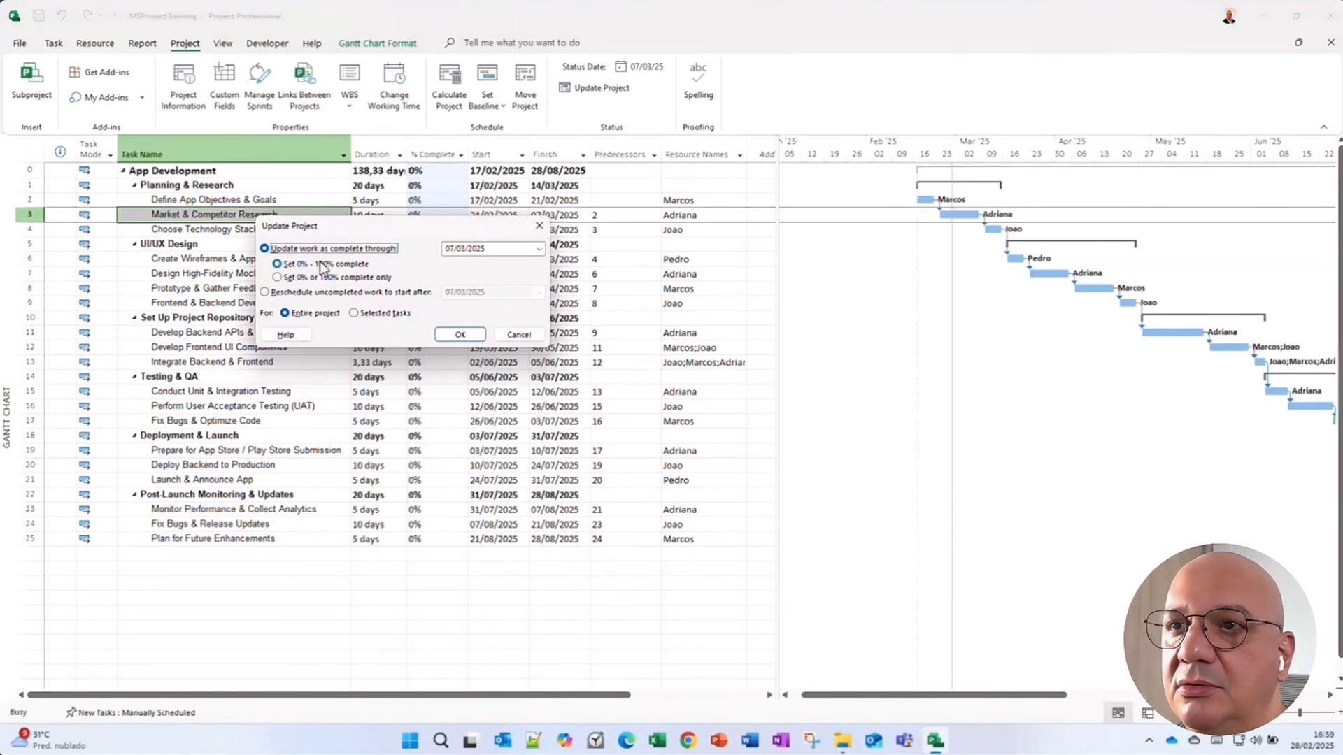
pyautogui.click(491, 248)
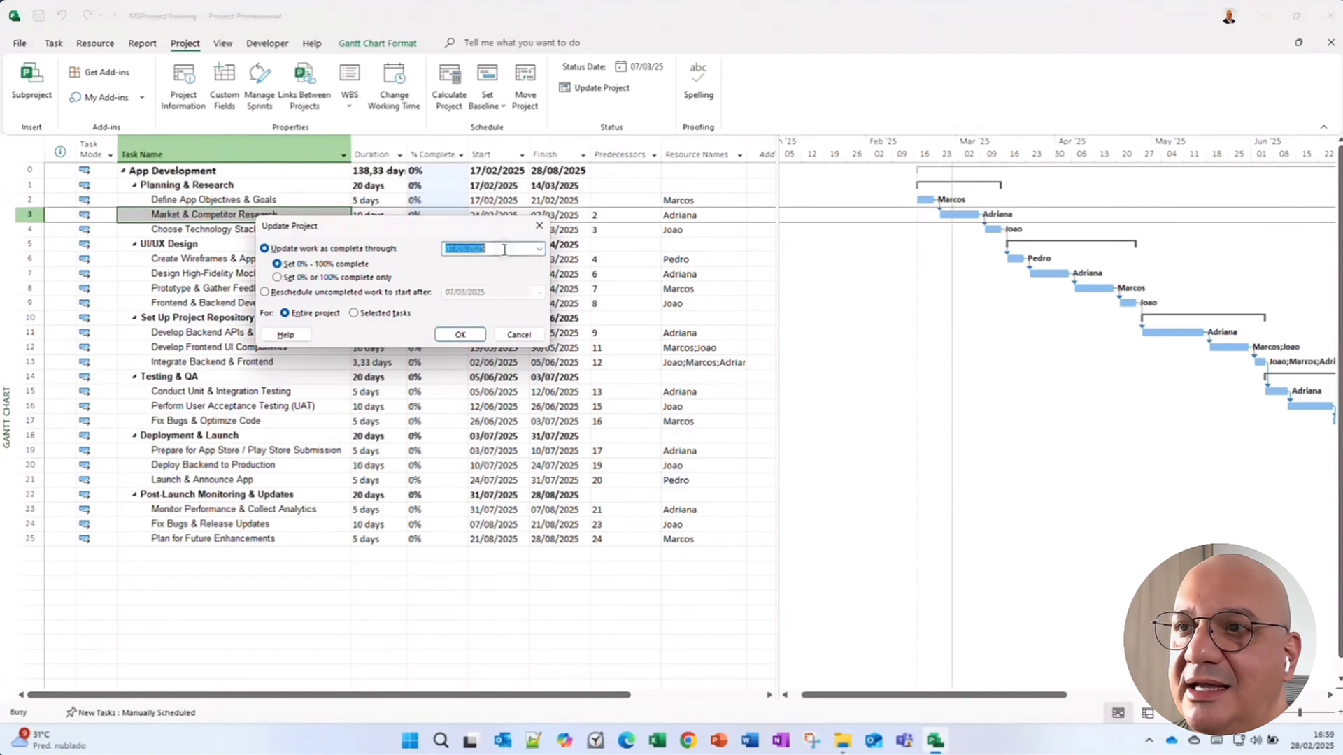
pyautogui.click(538, 250)
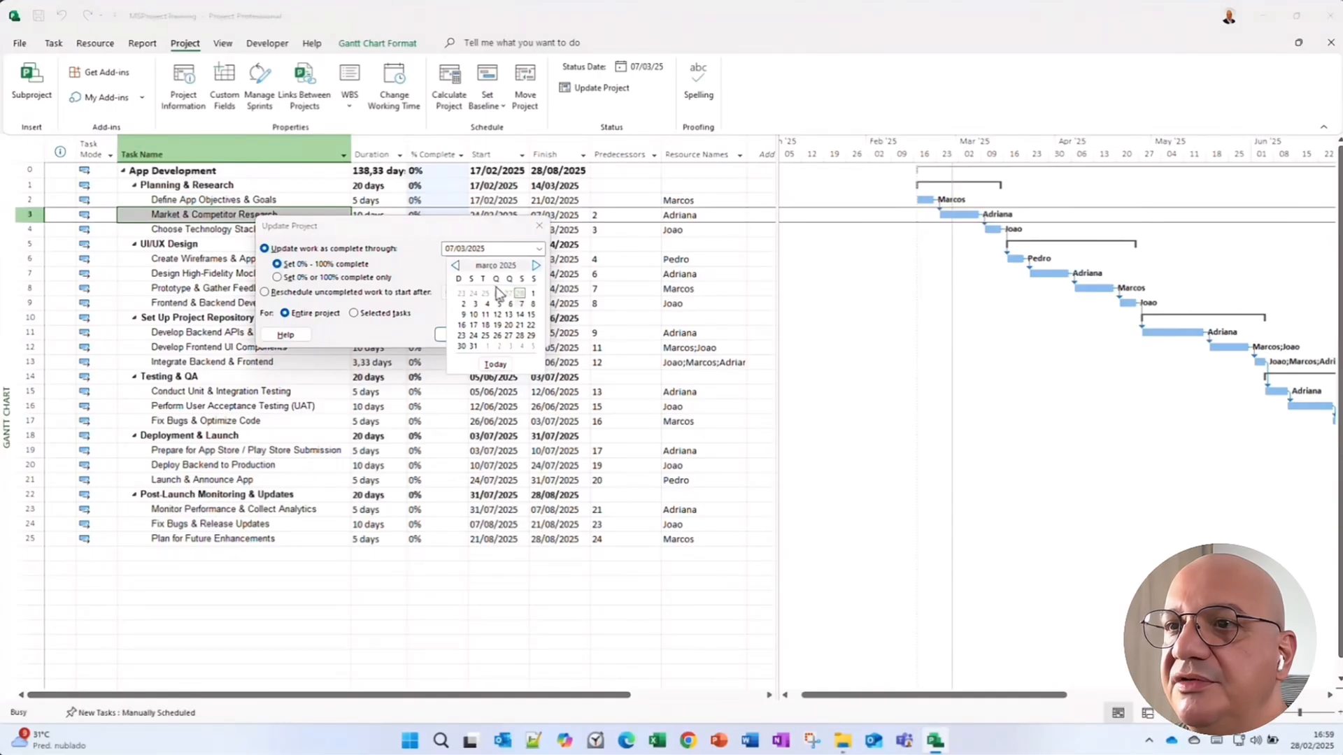
pyautogui.click(455, 265)
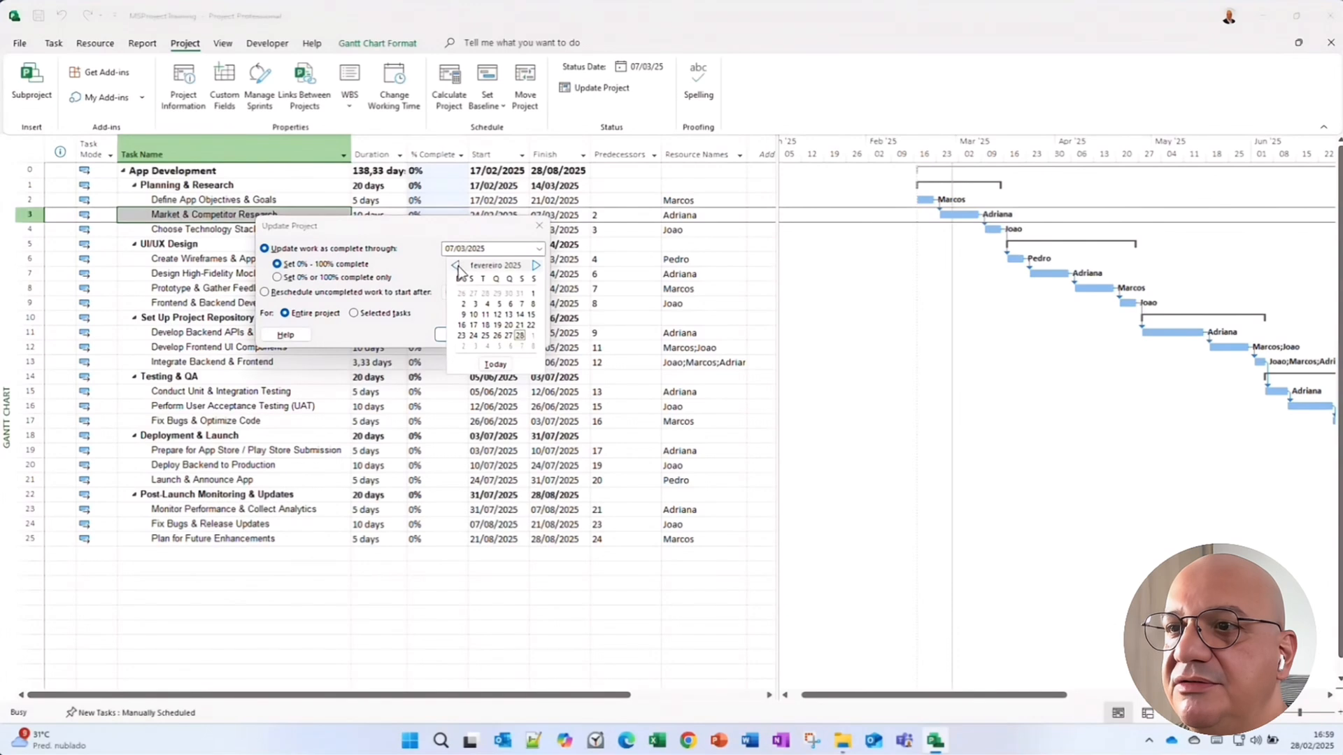
pyautogui.click(520, 337)
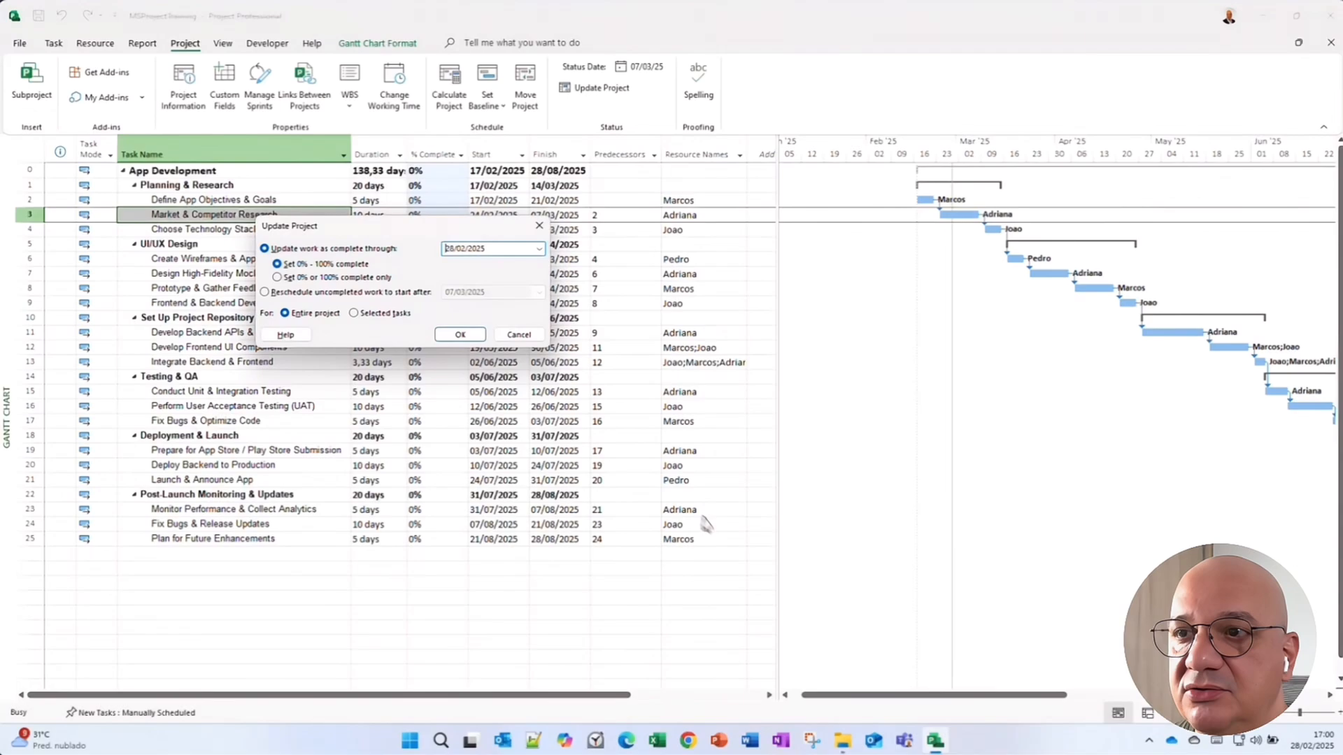
pyautogui.click(459, 334)
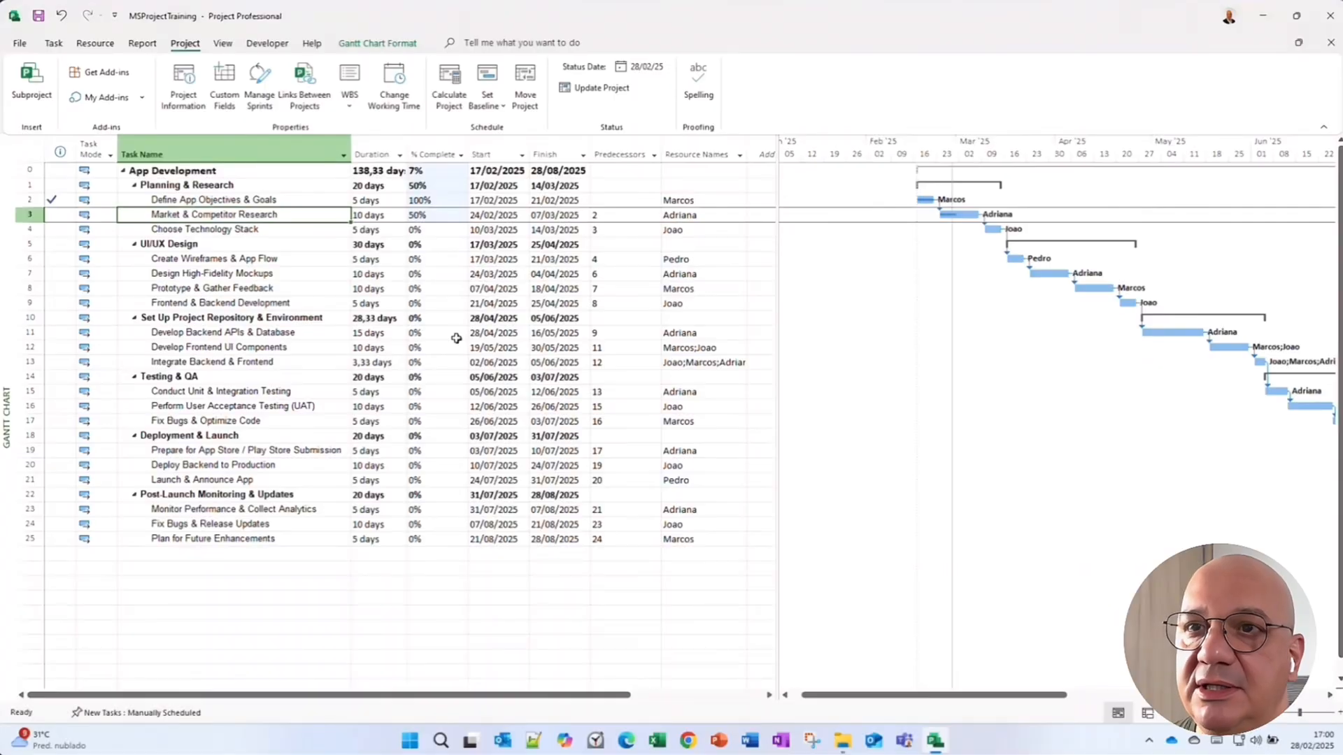
# Review the completion percentages and rows of the planning tasks after the update.
pyautogui.click(447, 335)
pyautogui.click(30, 202)
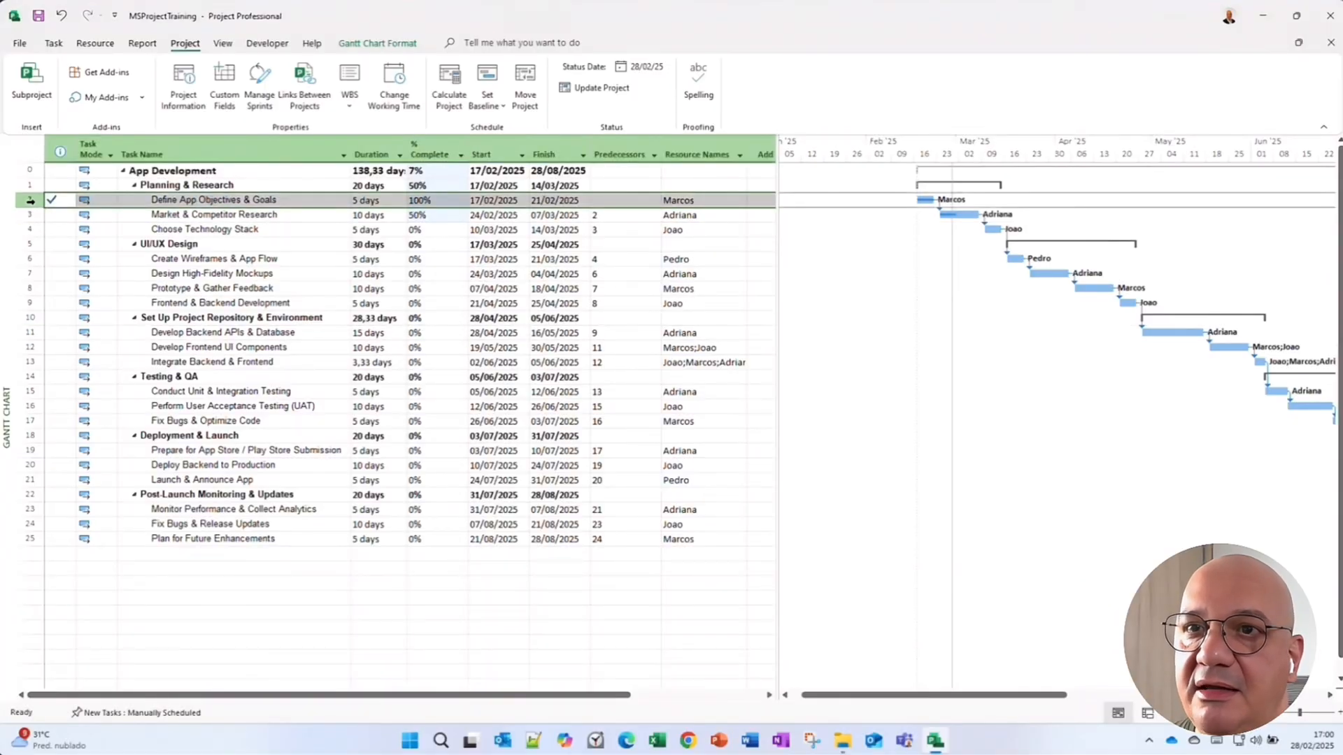
pyautogui.click(29, 215)
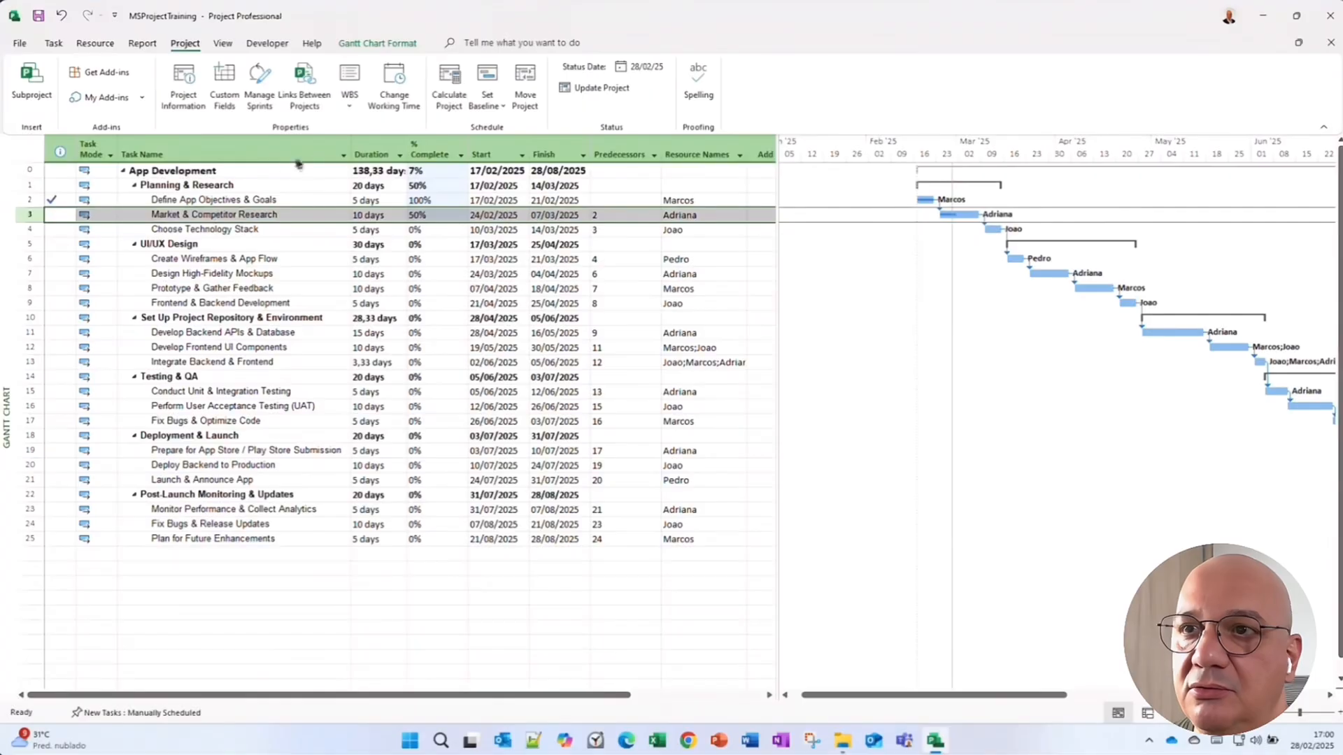
pyautogui.click(326, 230)
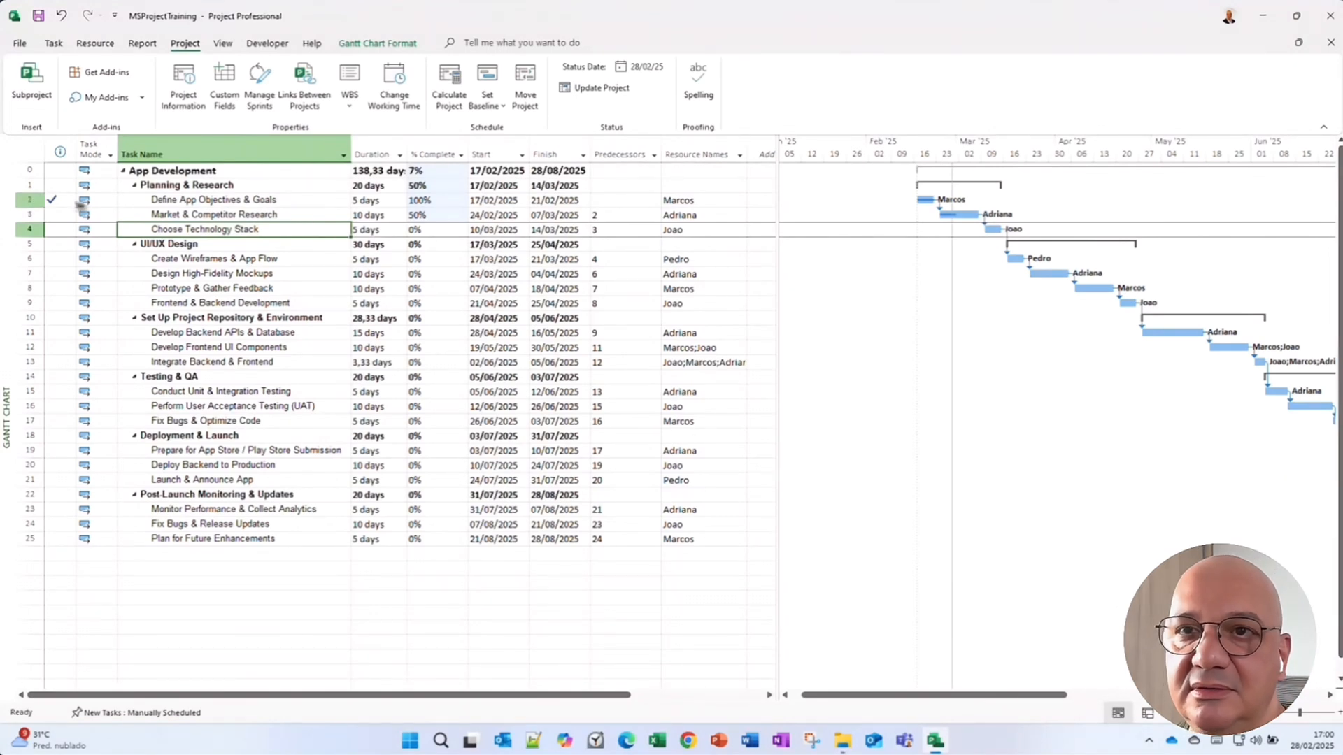
pyautogui.click(28, 215)
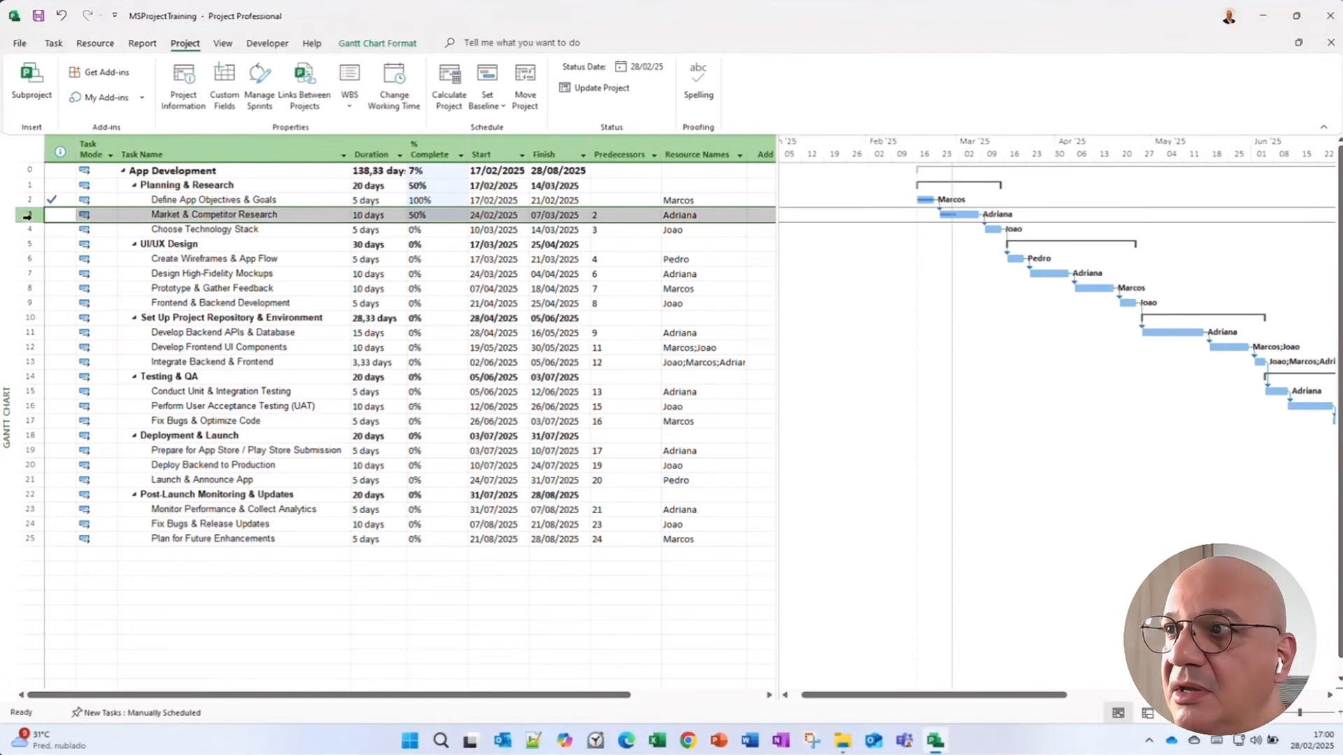
pyautogui.click(331, 216)
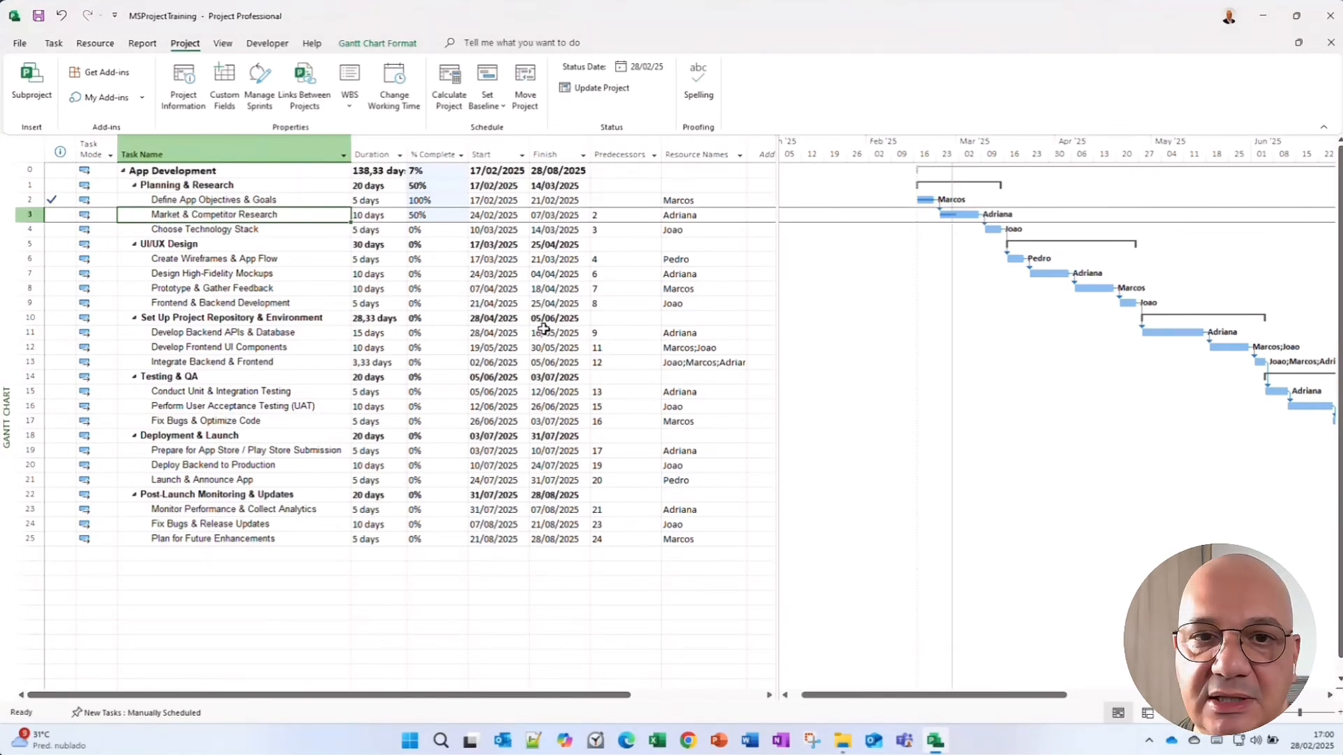
pyautogui.click(377, 274)
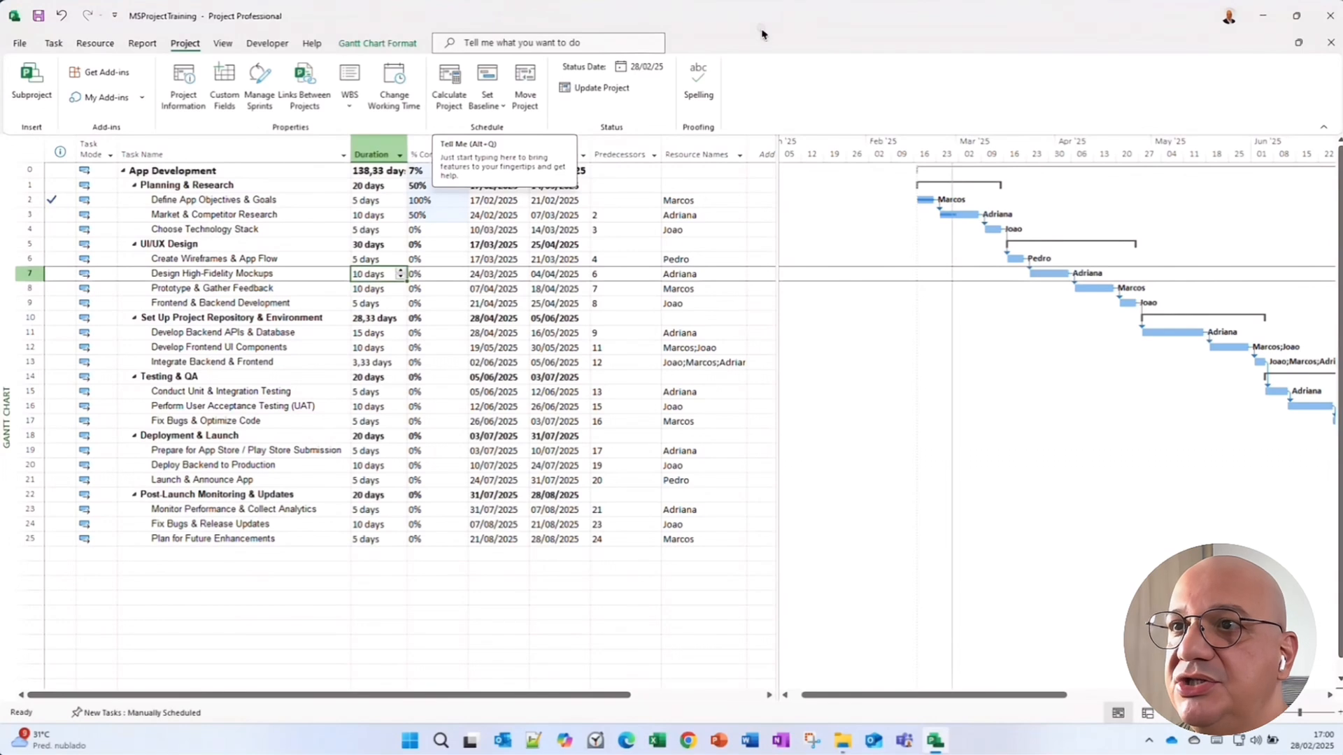
pyautogui.click(465, 305)
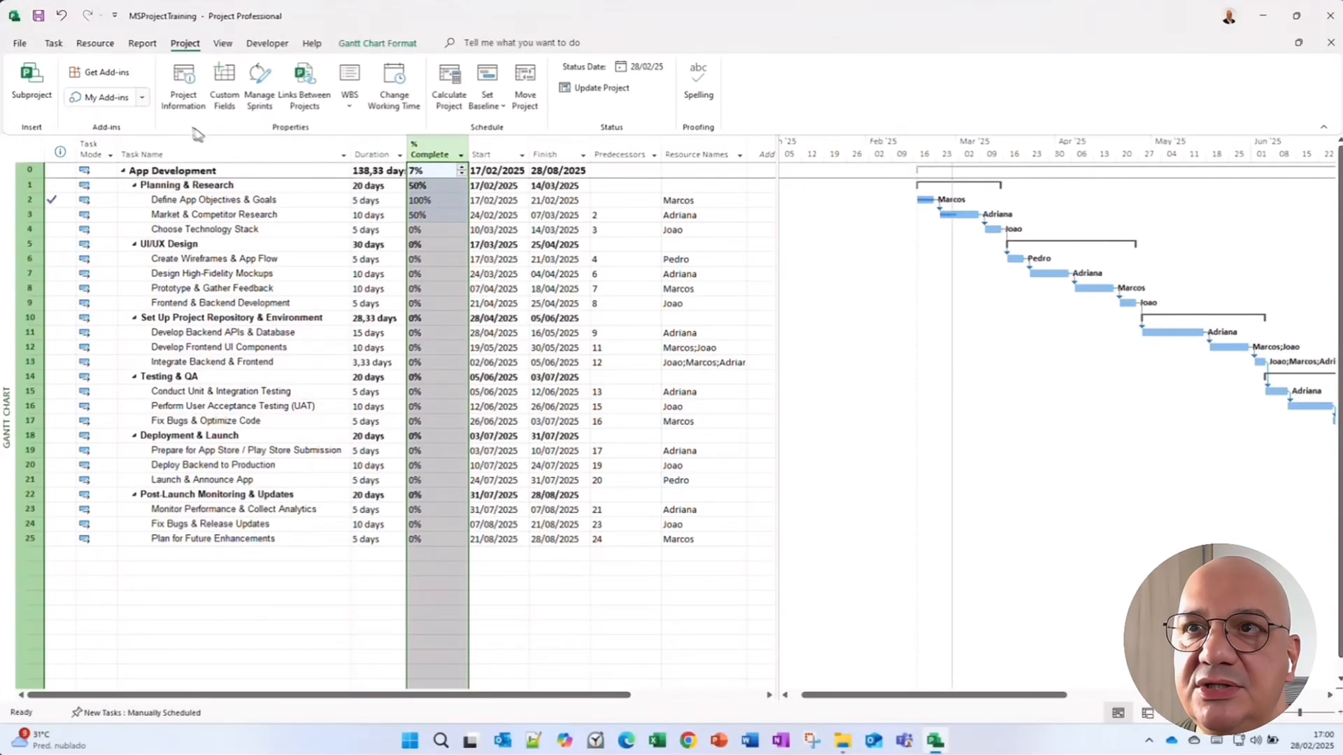
# Mark every task in the selected % Complete column as 0% complete.
pyautogui.click(54, 43)
pyautogui.click(361, 73)
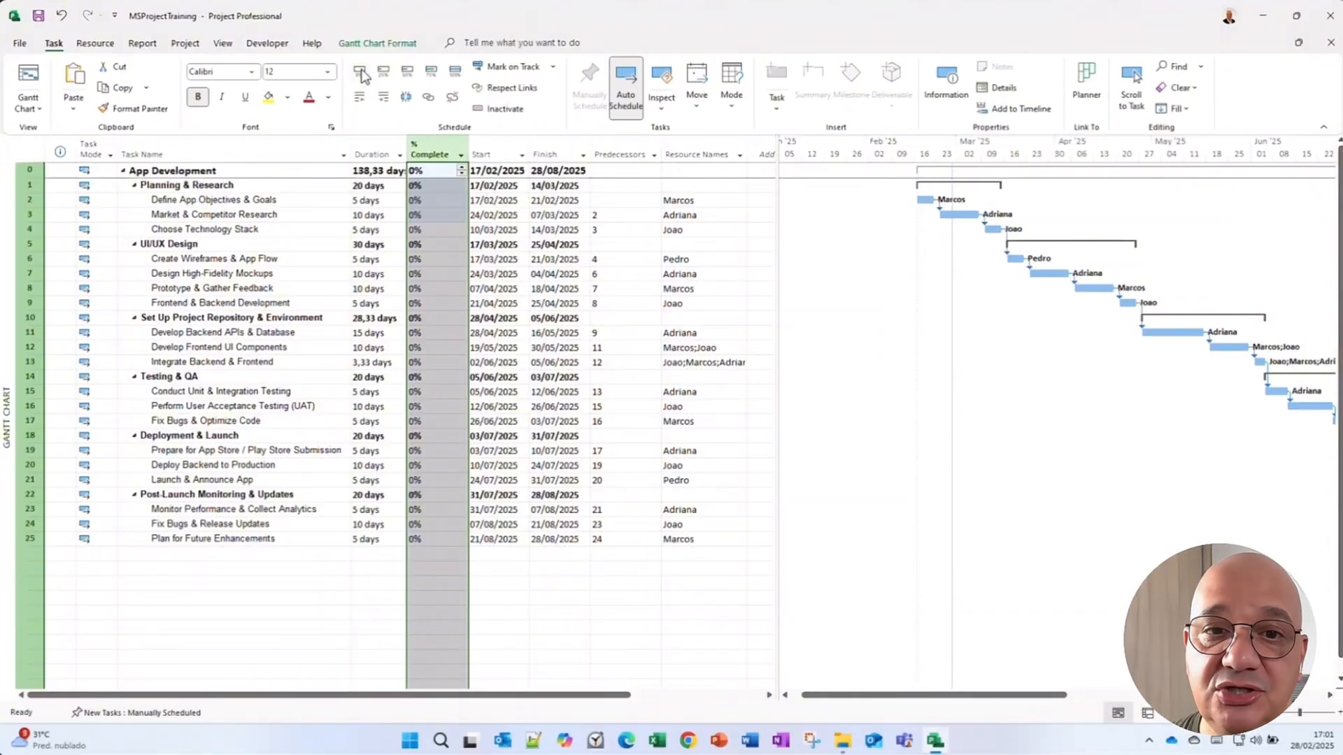
# Save a baseline for the entire project using the Baseline slot.
pyautogui.click(495, 241)
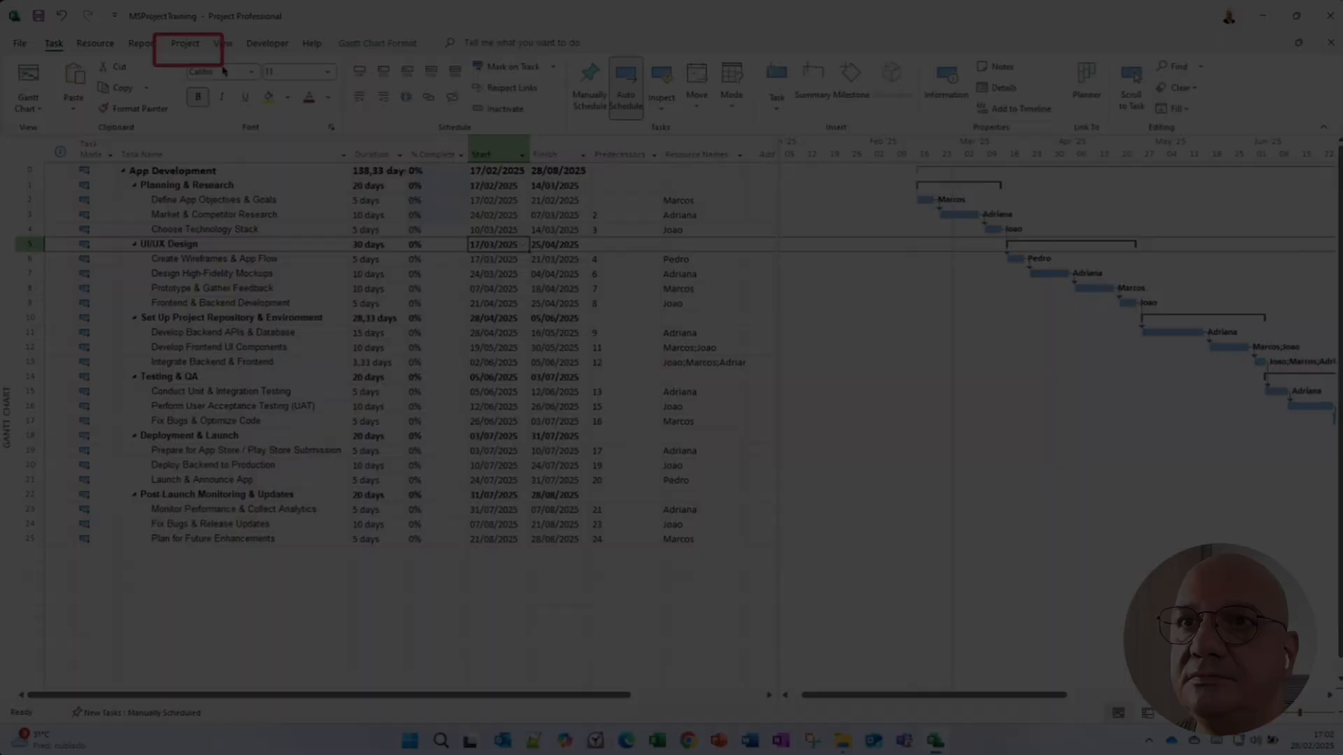
pyautogui.click(185, 43)
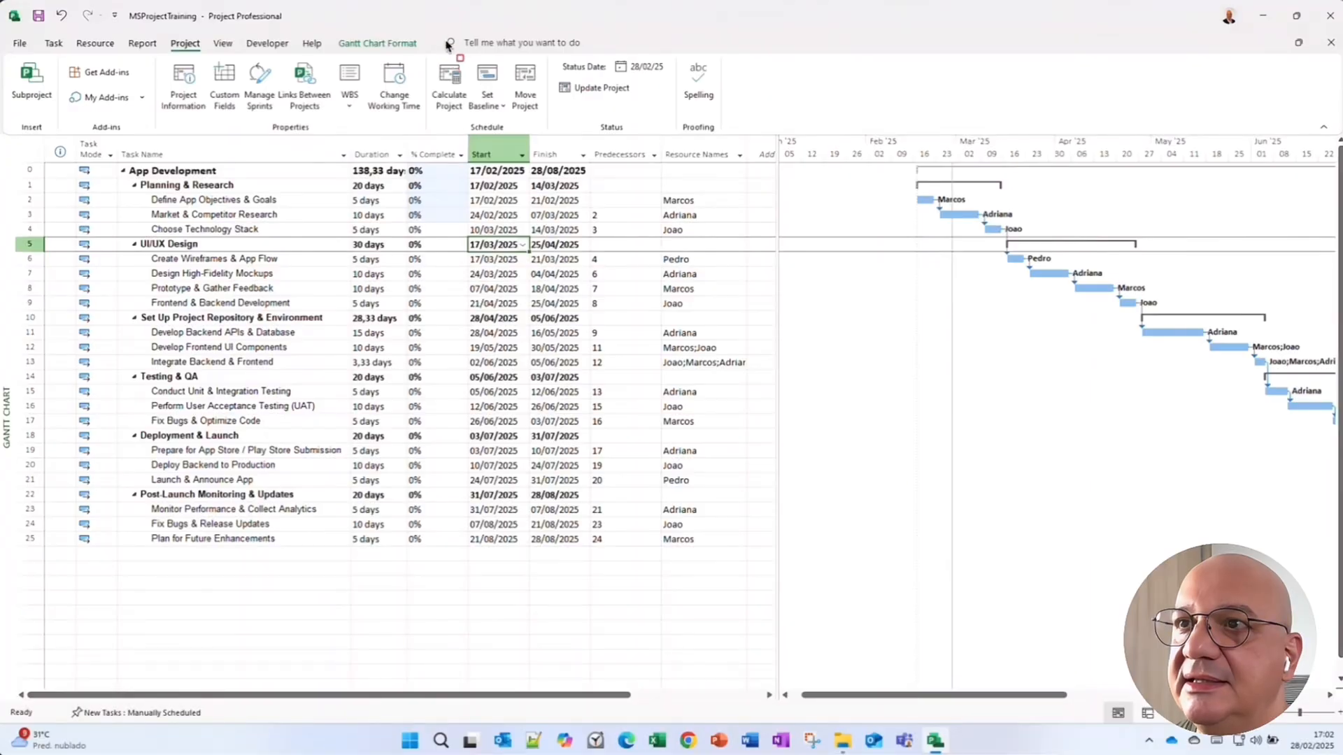
pyautogui.moveTo(453, 43); pyautogui.dragTo(523, 131)
pyautogui.press('Escape')
pyautogui.click(503, 106)
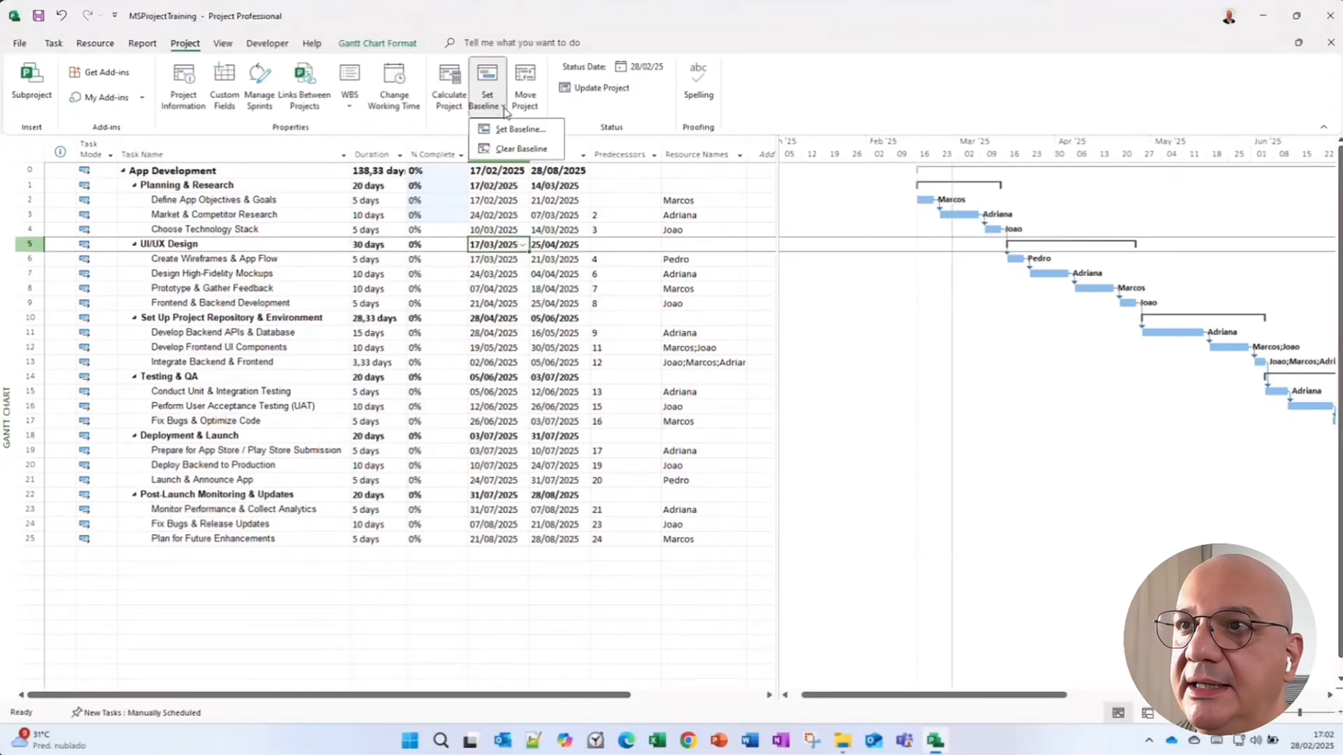
pyautogui.click(510, 128)
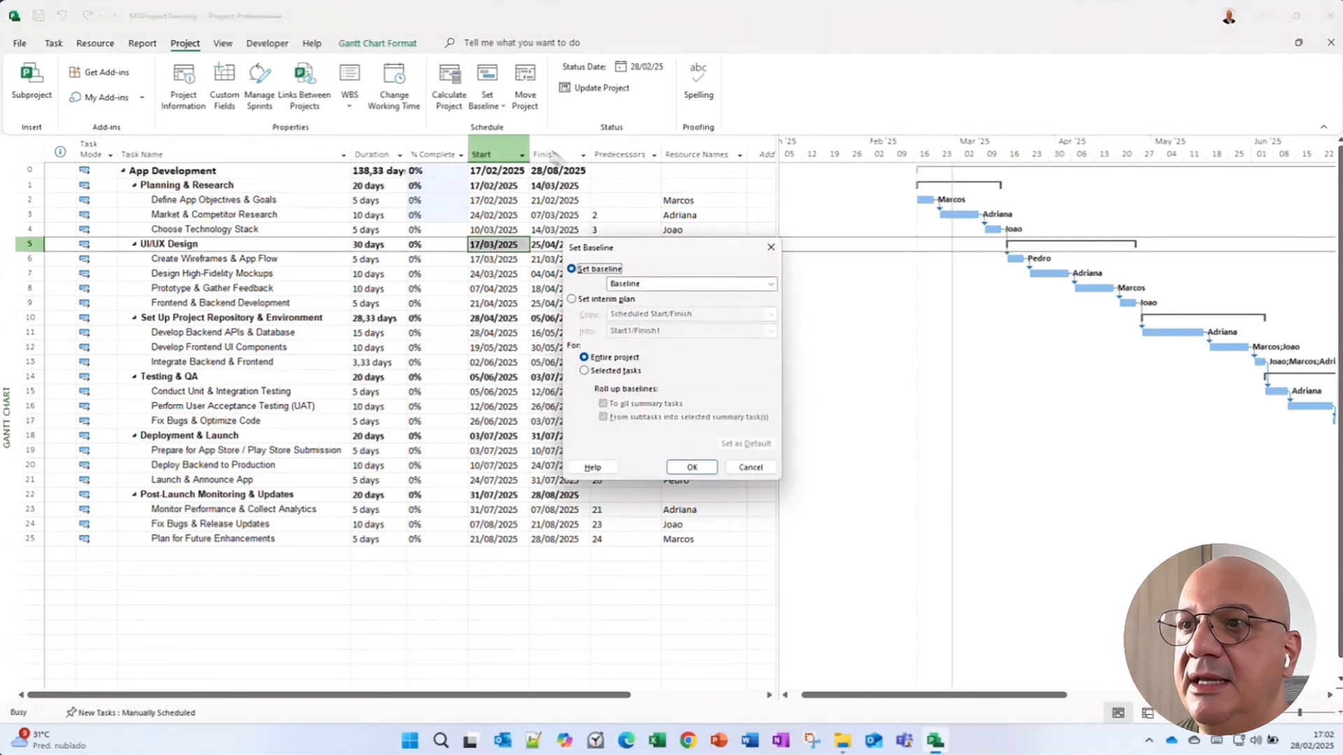
pyautogui.moveTo(661, 245); pyautogui.dragTo(459, 237)
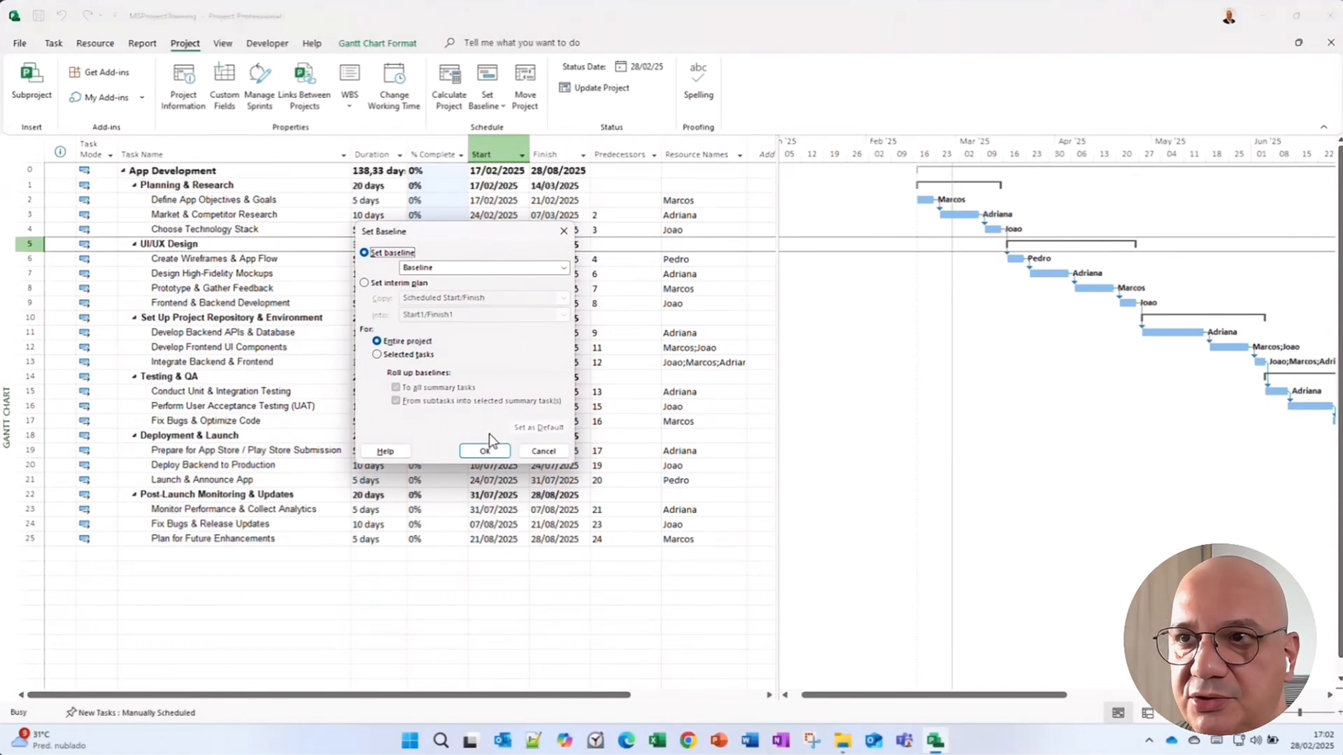
pyautogui.click(563, 269)
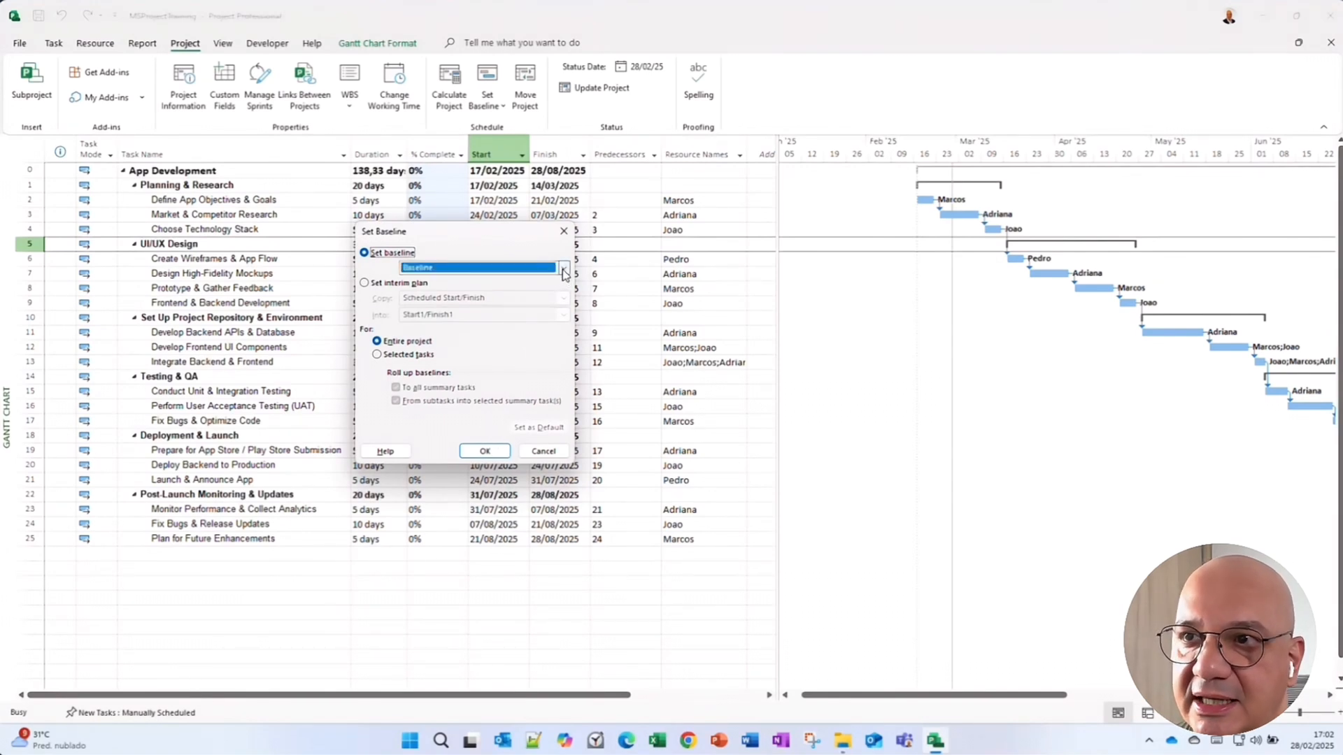
pyautogui.click(564, 271)
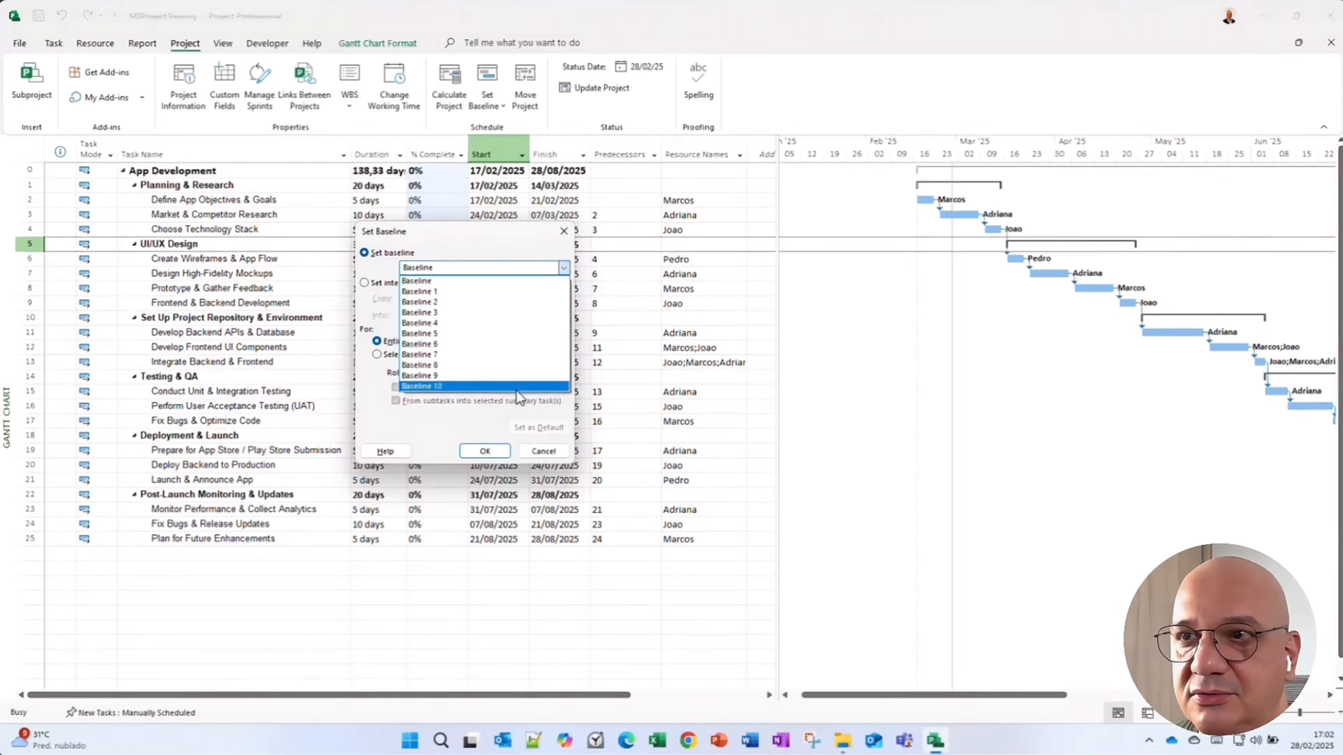
pyautogui.click(494, 279)
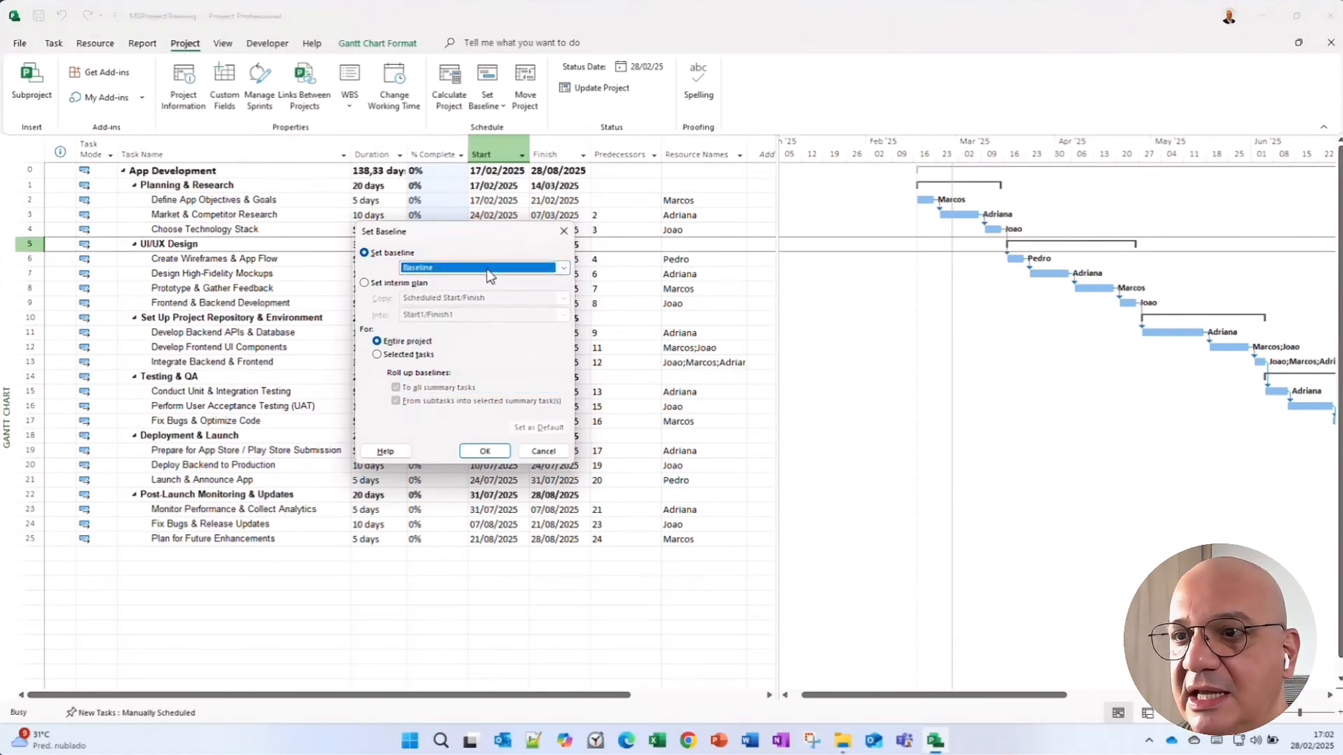
pyautogui.click(486, 451)
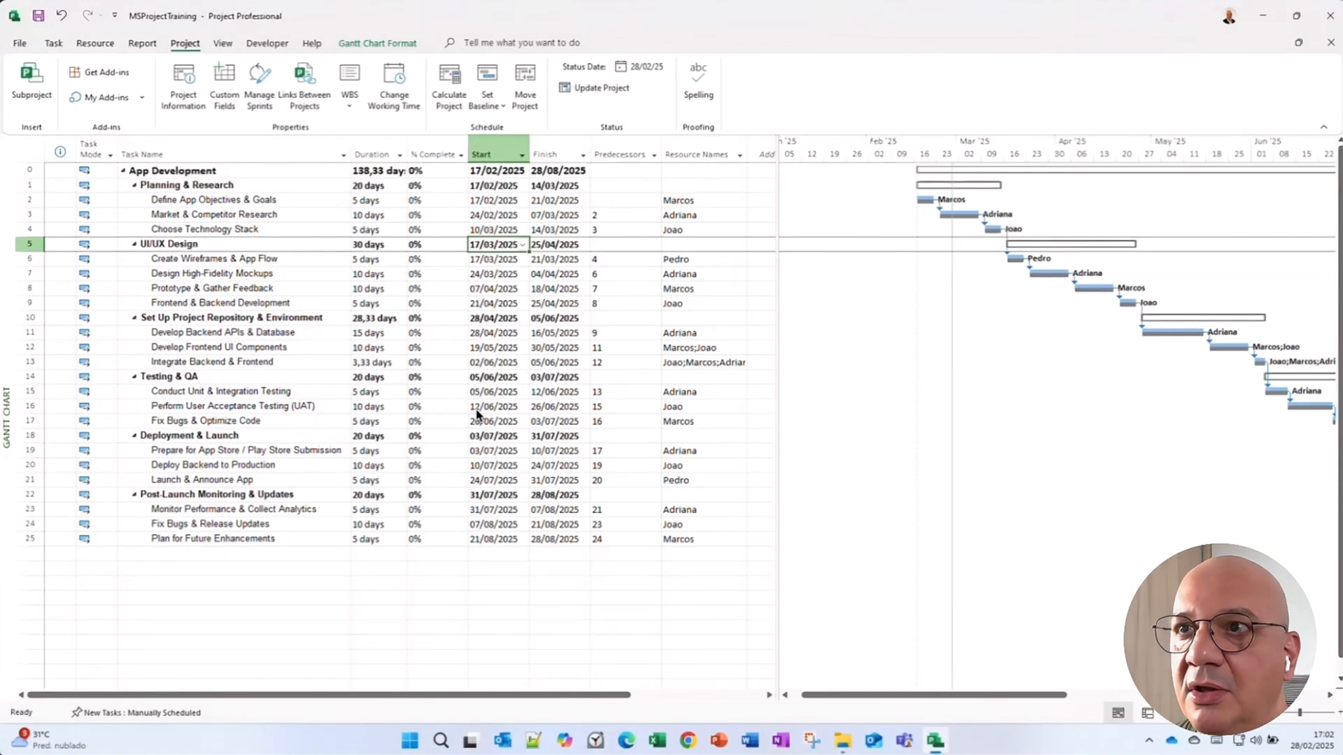
# Clear the saved Baseline plan for the entire project.
pyautogui.click(498, 106)
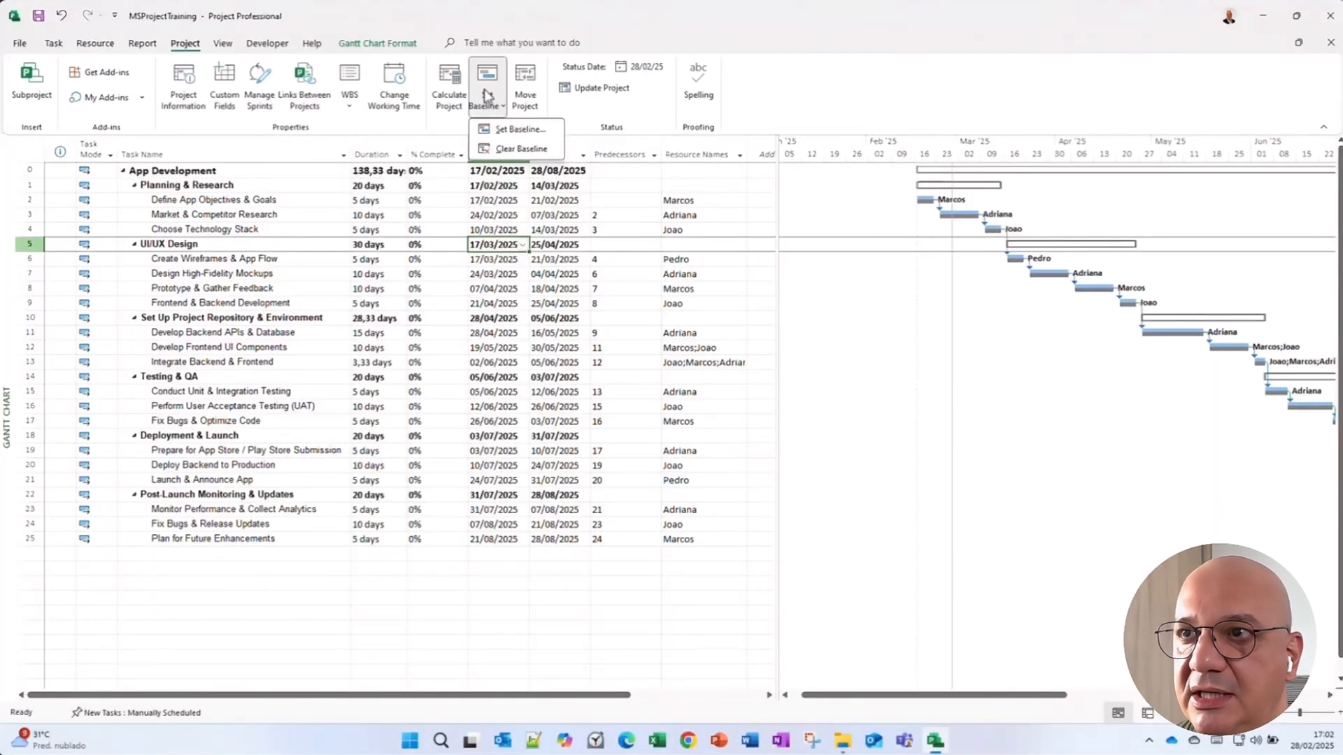
pyautogui.click(521, 148)
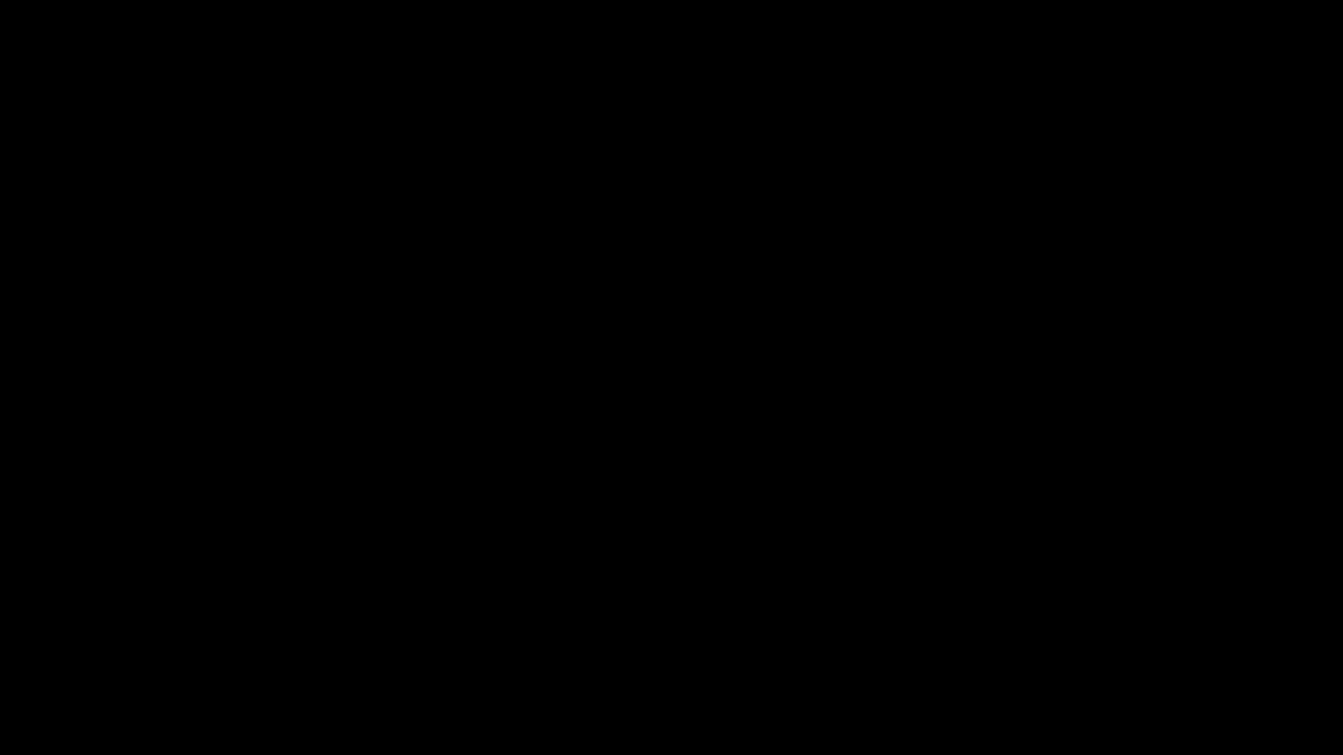
pyautogui.moveTo(603, 315); pyautogui.dragTo(336, 249)
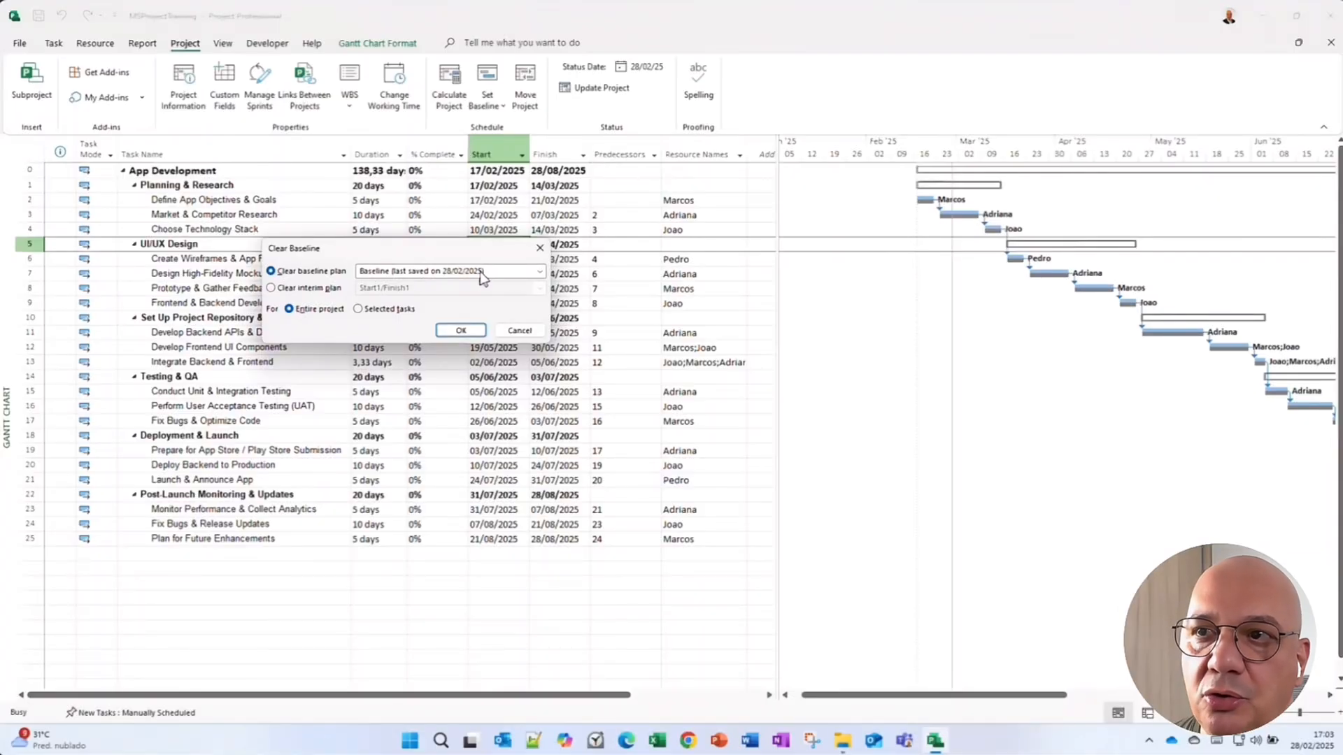
pyautogui.click(540, 271)
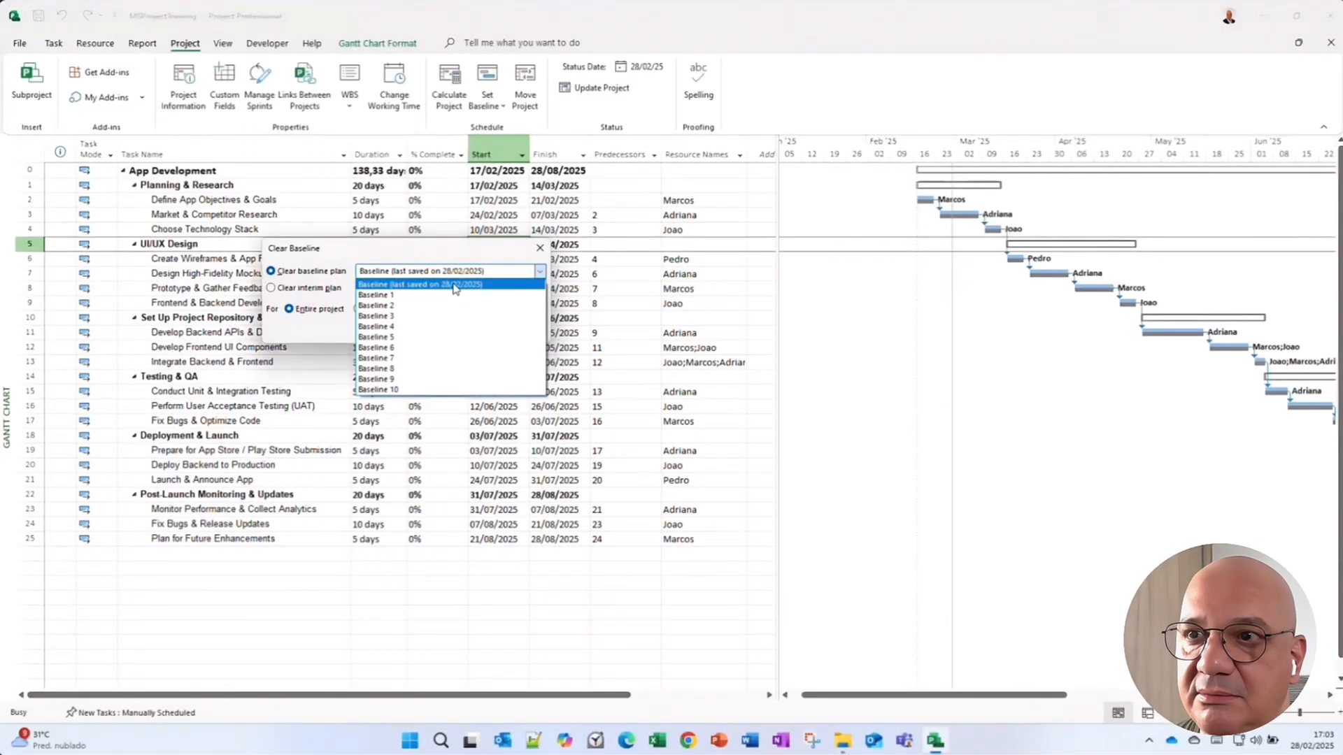
pyautogui.click(456, 288)
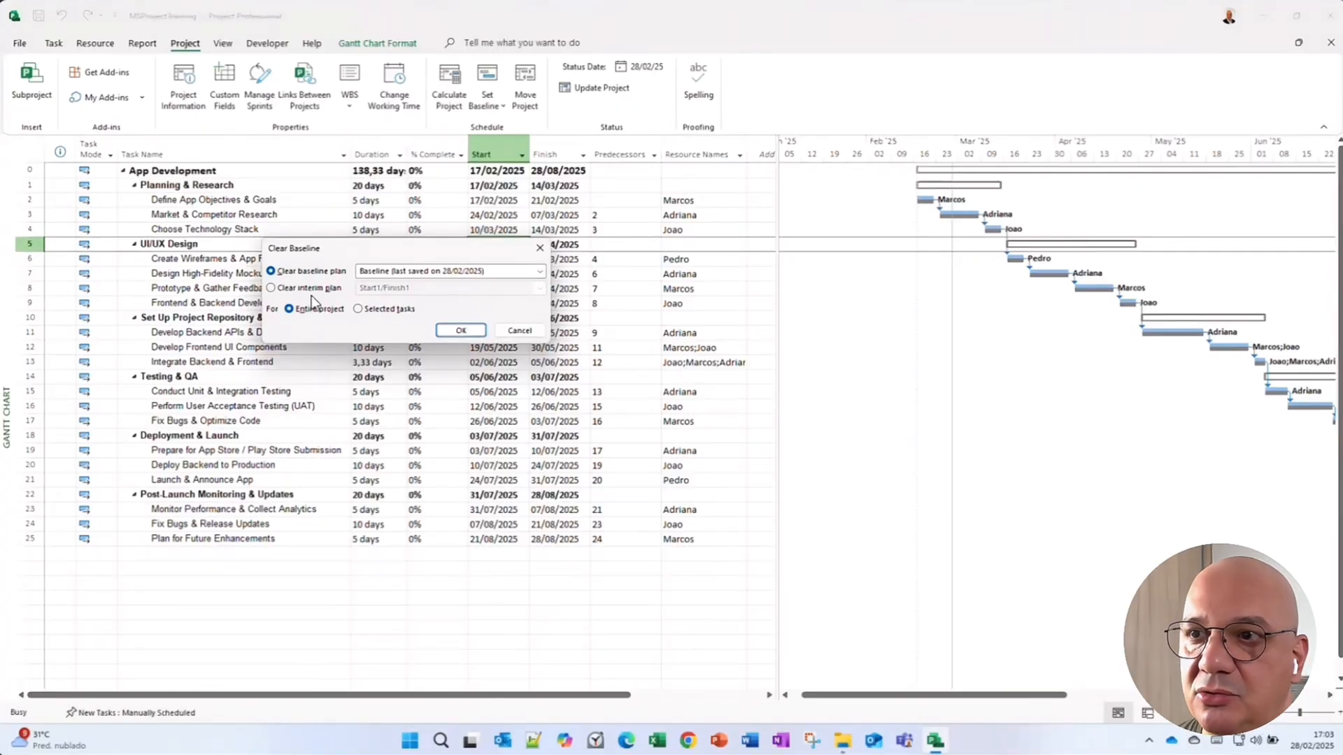
pyautogui.click(461, 330)
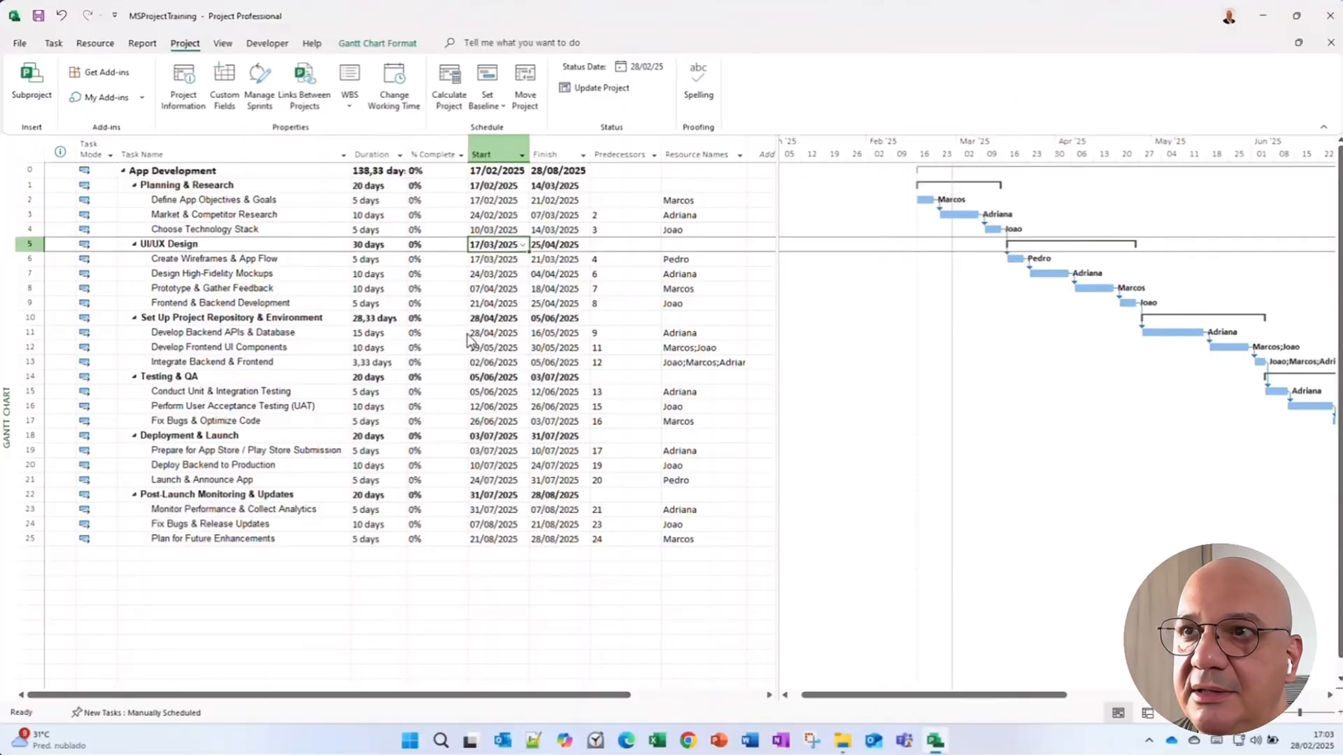
# Set the Baseline again for the entire project.
pyautogui.click(487, 105)
pyautogui.click(515, 126)
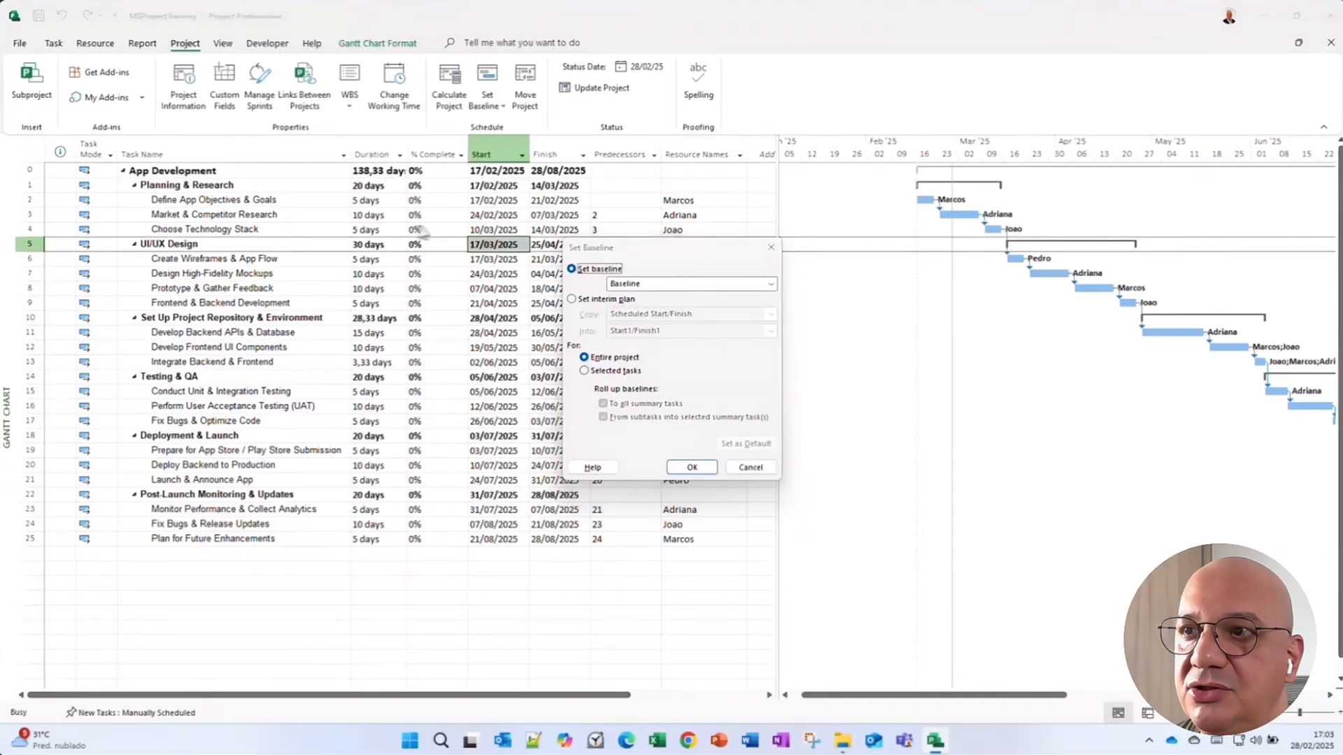
pyautogui.moveTo(643, 246); pyautogui.dragTo(362, 225)
pyautogui.click(442, 266)
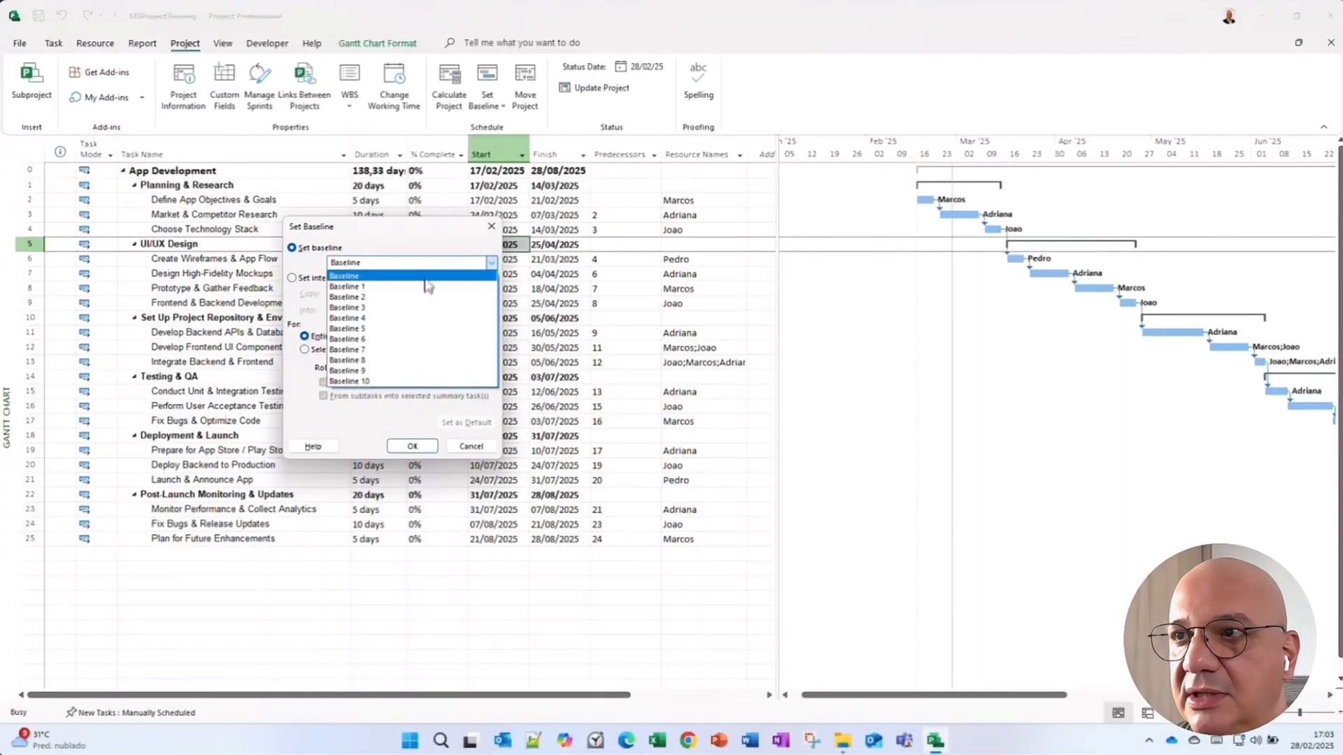
pyautogui.click(425, 277)
pyautogui.click(412, 447)
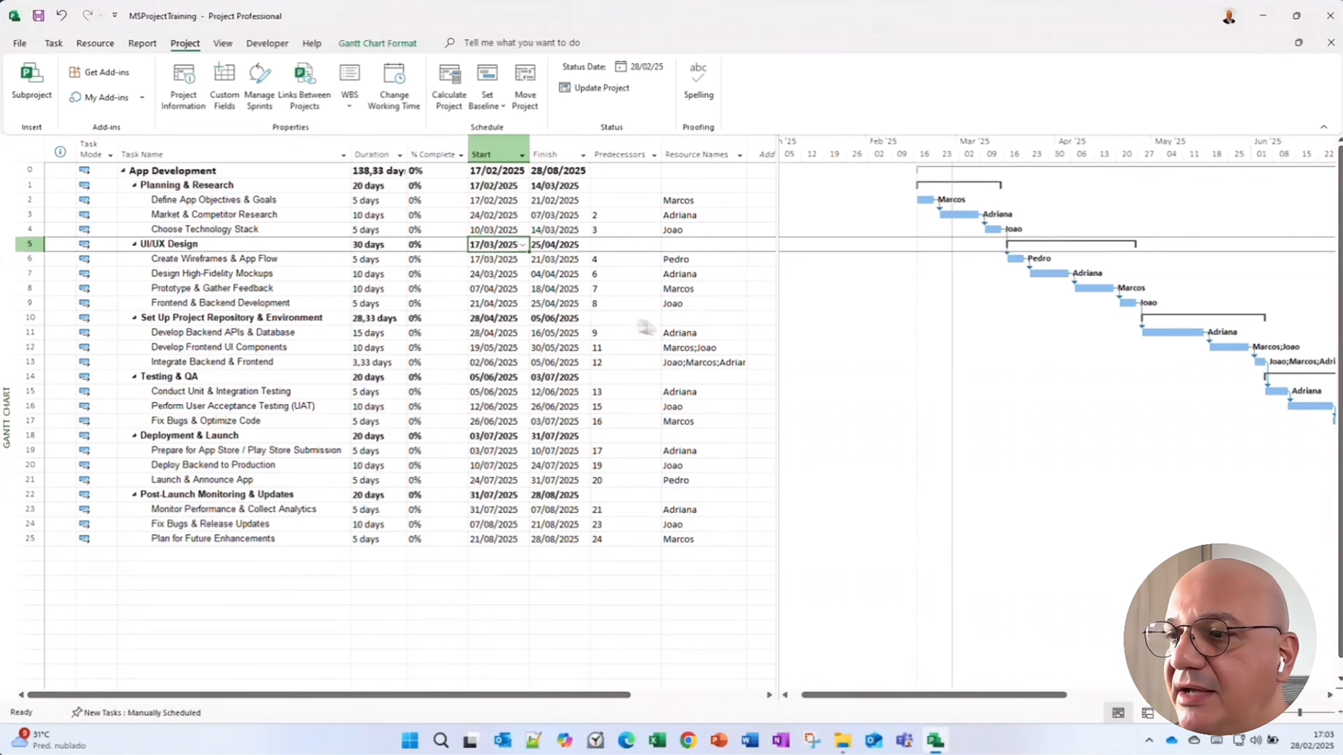
# Apply the Baseline bar style to the Gantt chart.
pyautogui.moveTo(875, 695); pyautogui.dragTo(926, 705)
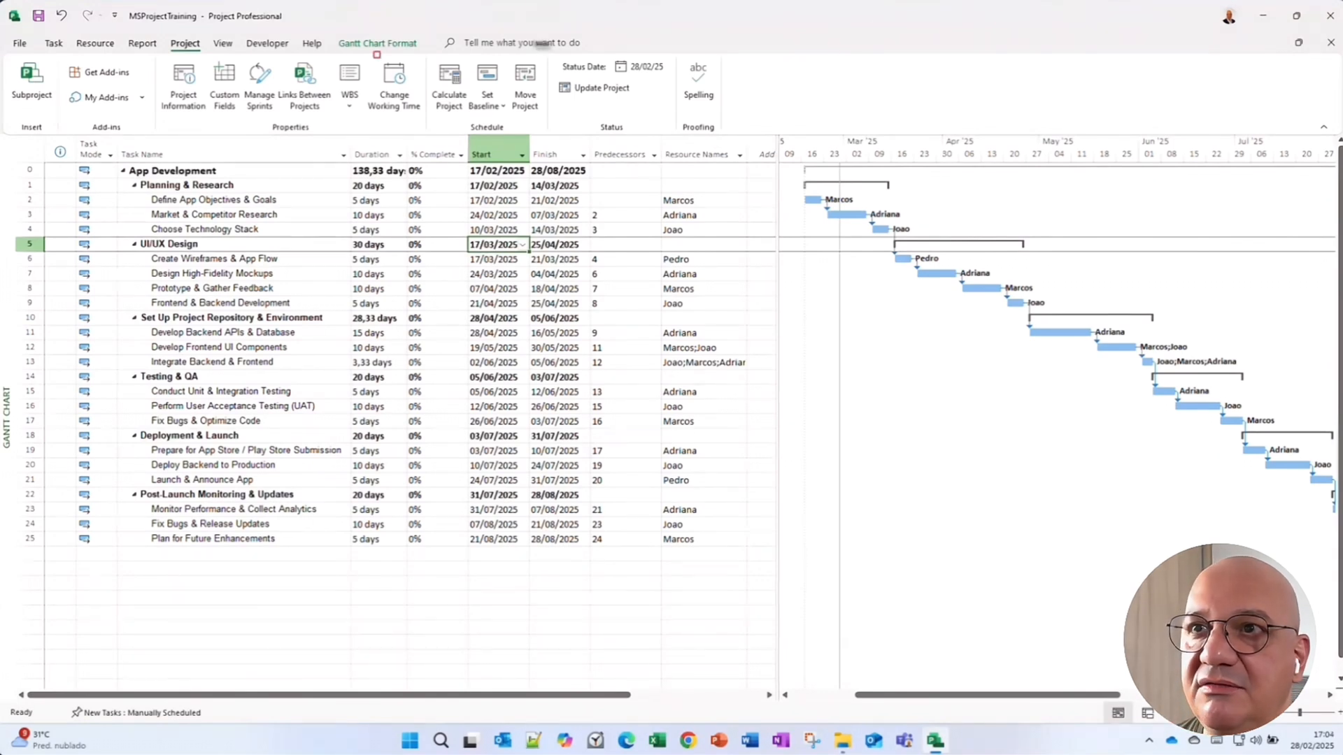
pyautogui.moveTo(322, 31)
pyautogui.mouseDown()
pyautogui.moveTo(339, 57)
pyautogui.moveTo(425, 62)
pyautogui.mouseUp()
pyautogui.click(378, 48)
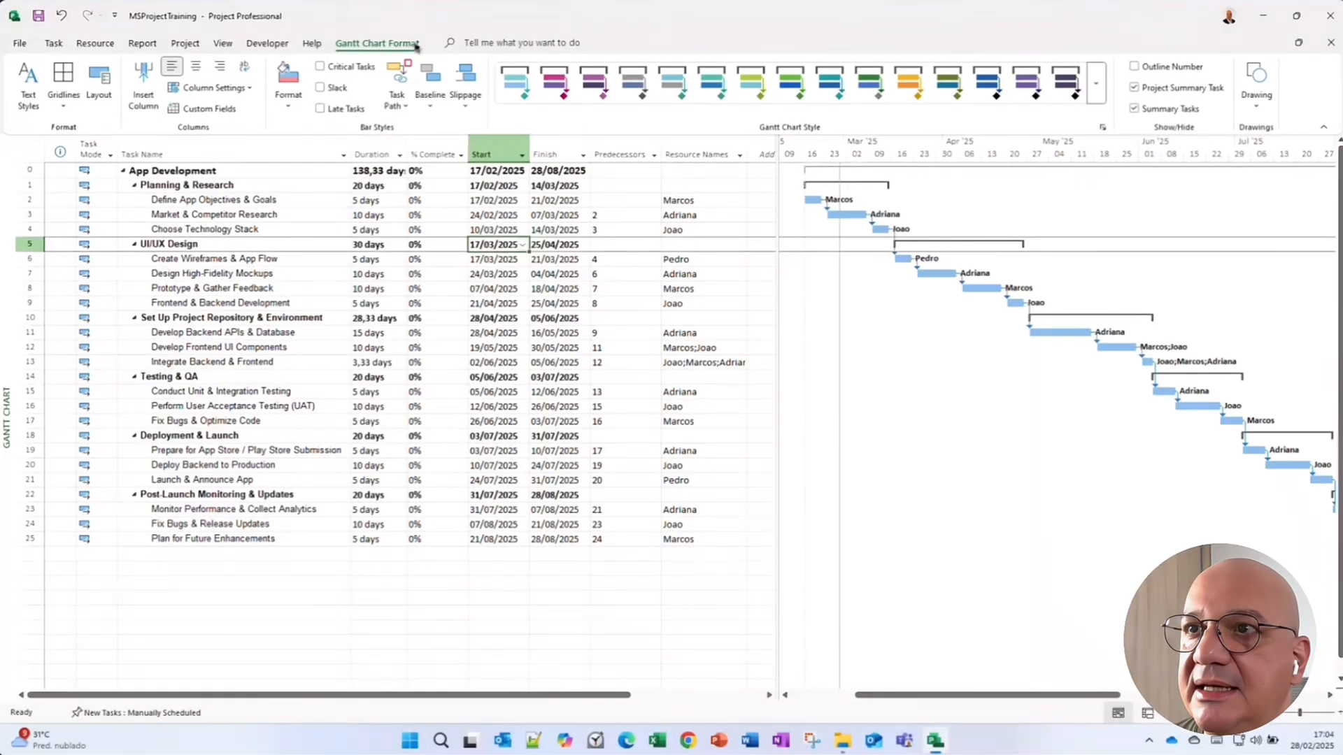
pyautogui.moveTo(400, 46); pyautogui.dragTo(453, 121)
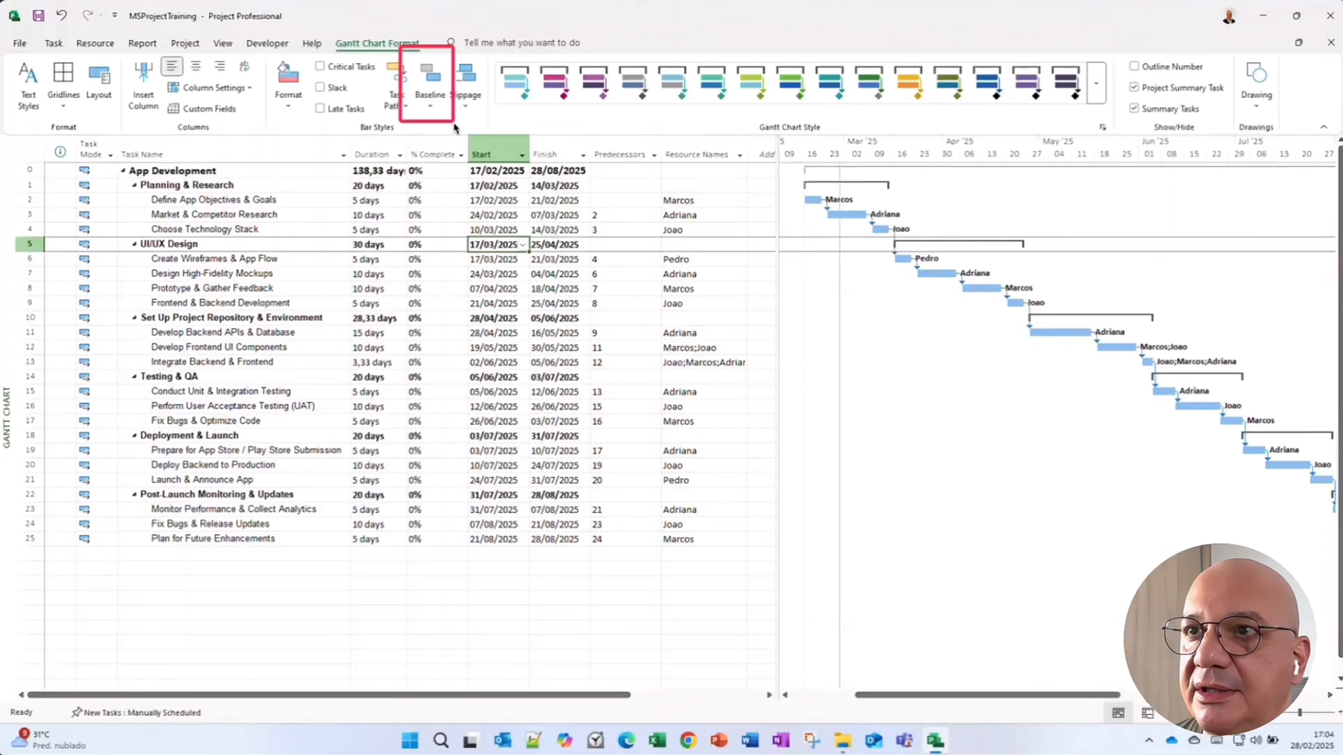
pyautogui.click(431, 107)
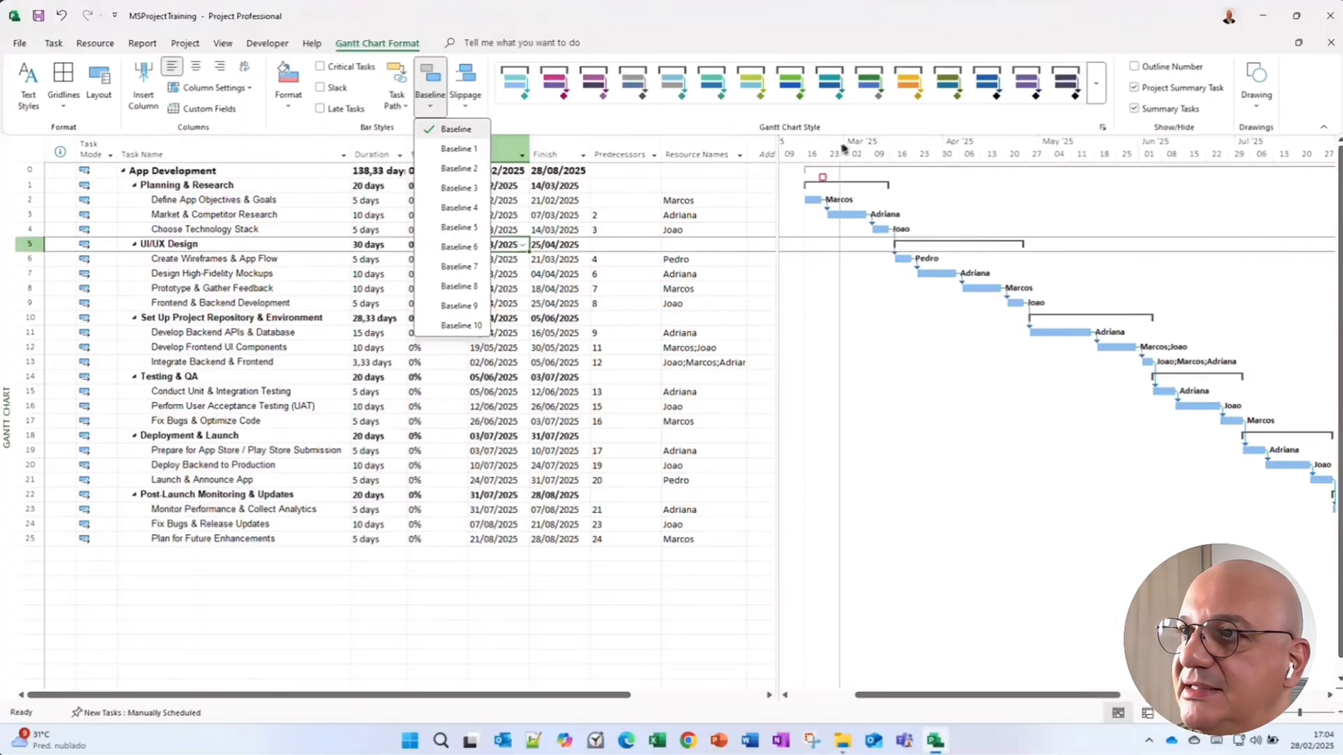
pyautogui.moveTo(791, 182)
pyautogui.mouseDown()
pyautogui.moveTo(805, 204)
pyautogui.moveTo(1075, 338)
pyautogui.mouseUp()
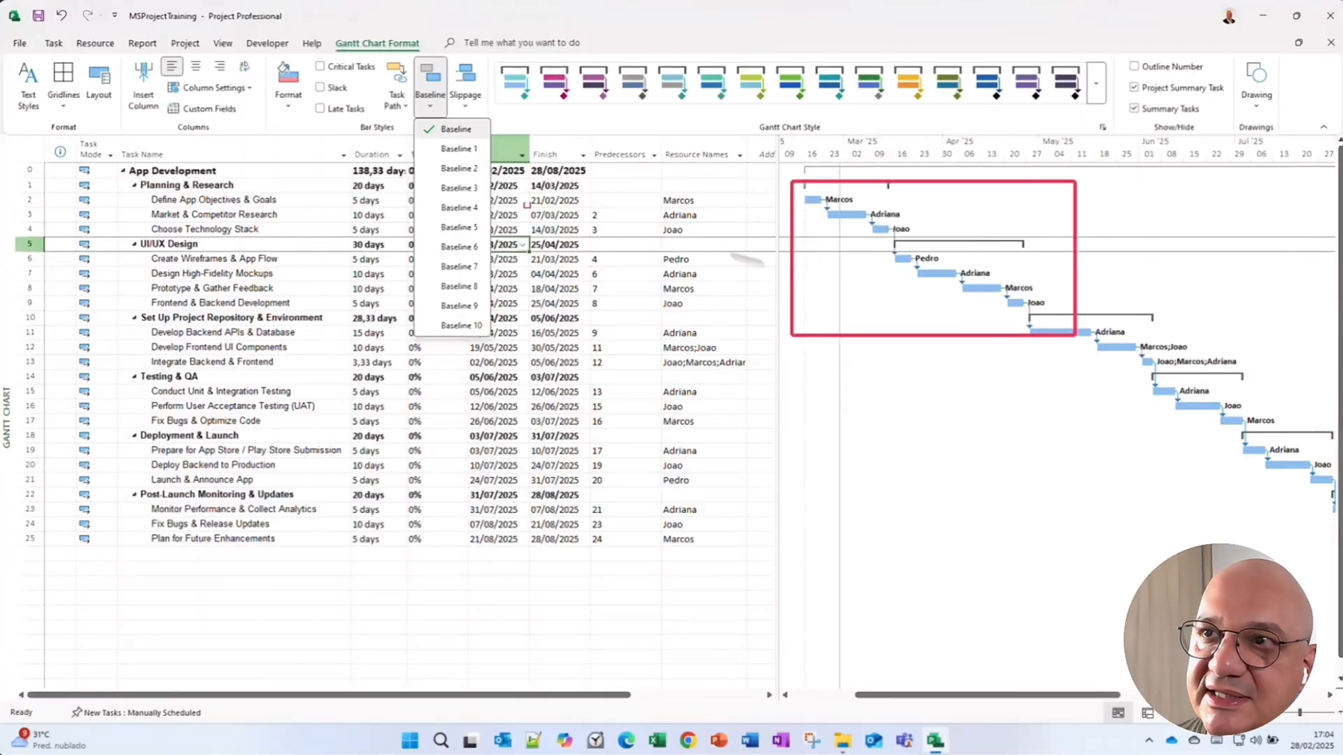
pyautogui.press('Escape')
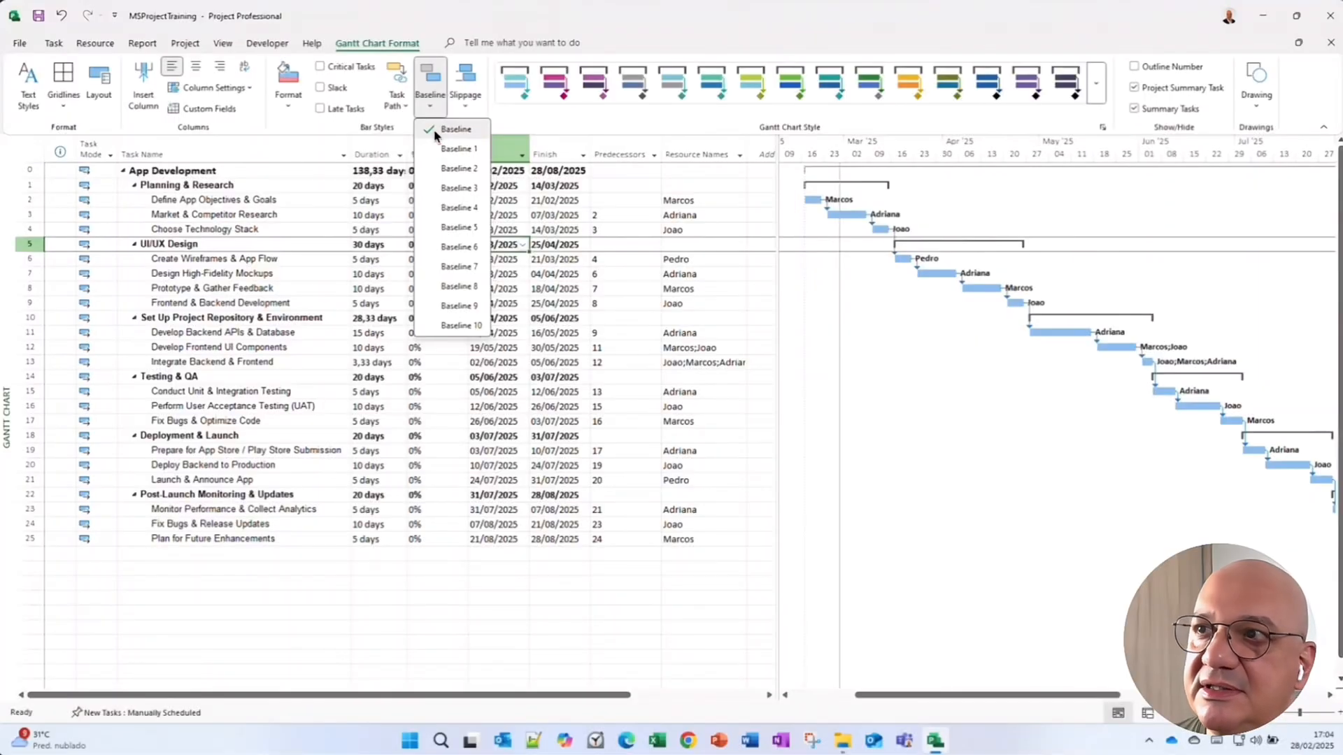
pyautogui.click(435, 133)
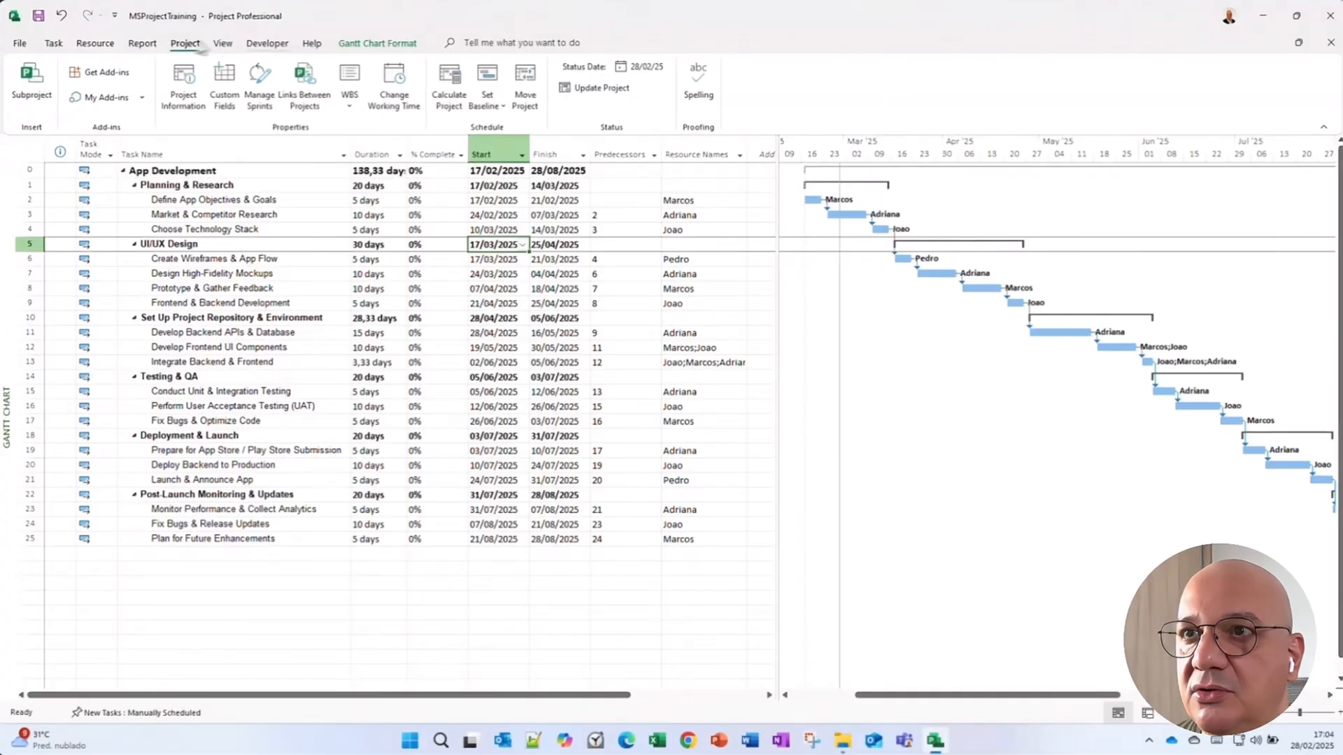
# Save the Baseline for the entire project once more.
pyautogui.click(488, 97)
pyautogui.click(505, 130)
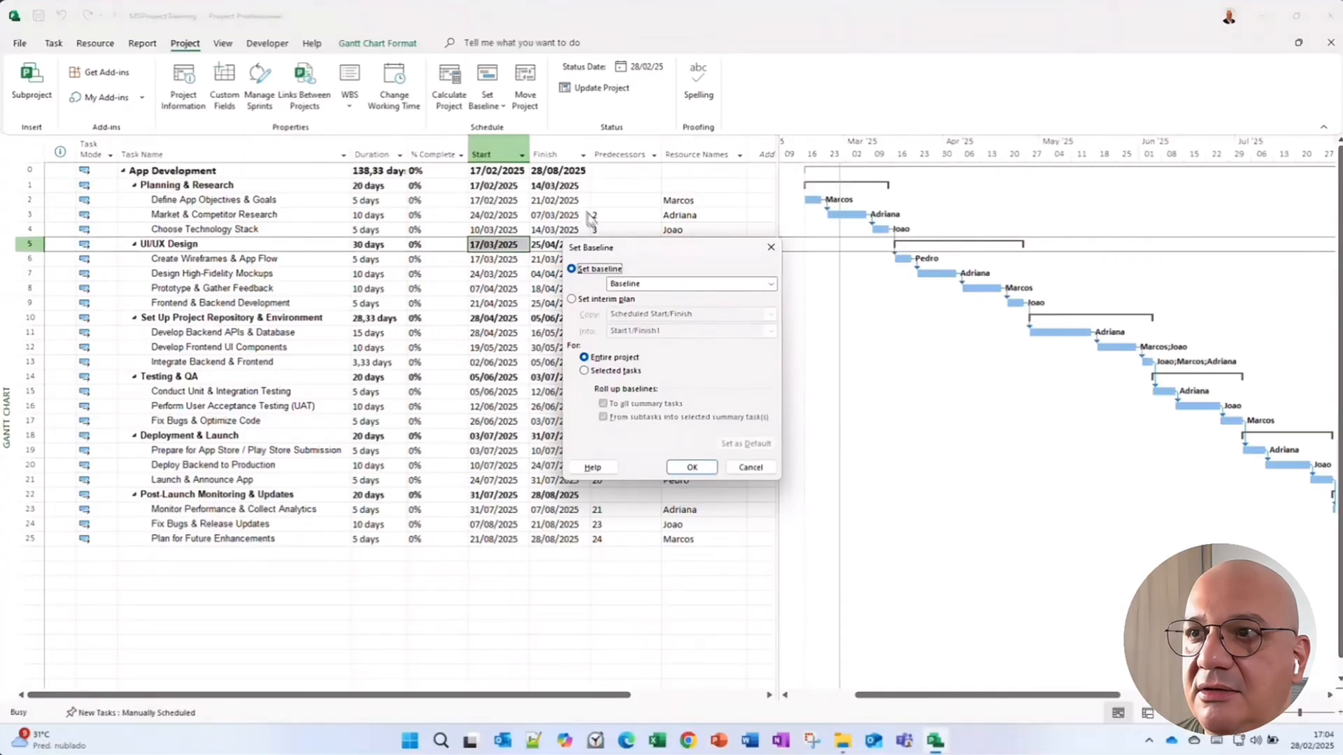
pyautogui.moveTo(621, 250); pyautogui.dragTo(334, 210)
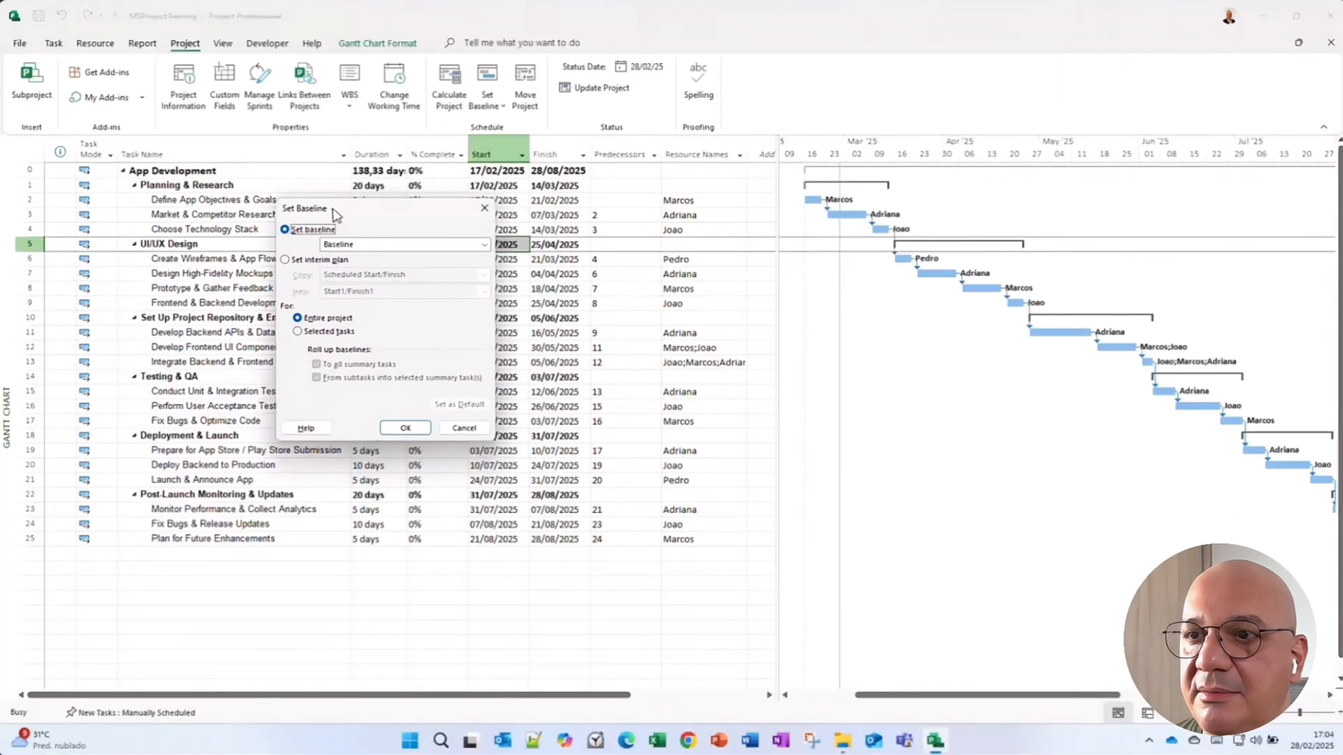
pyautogui.click(405, 427)
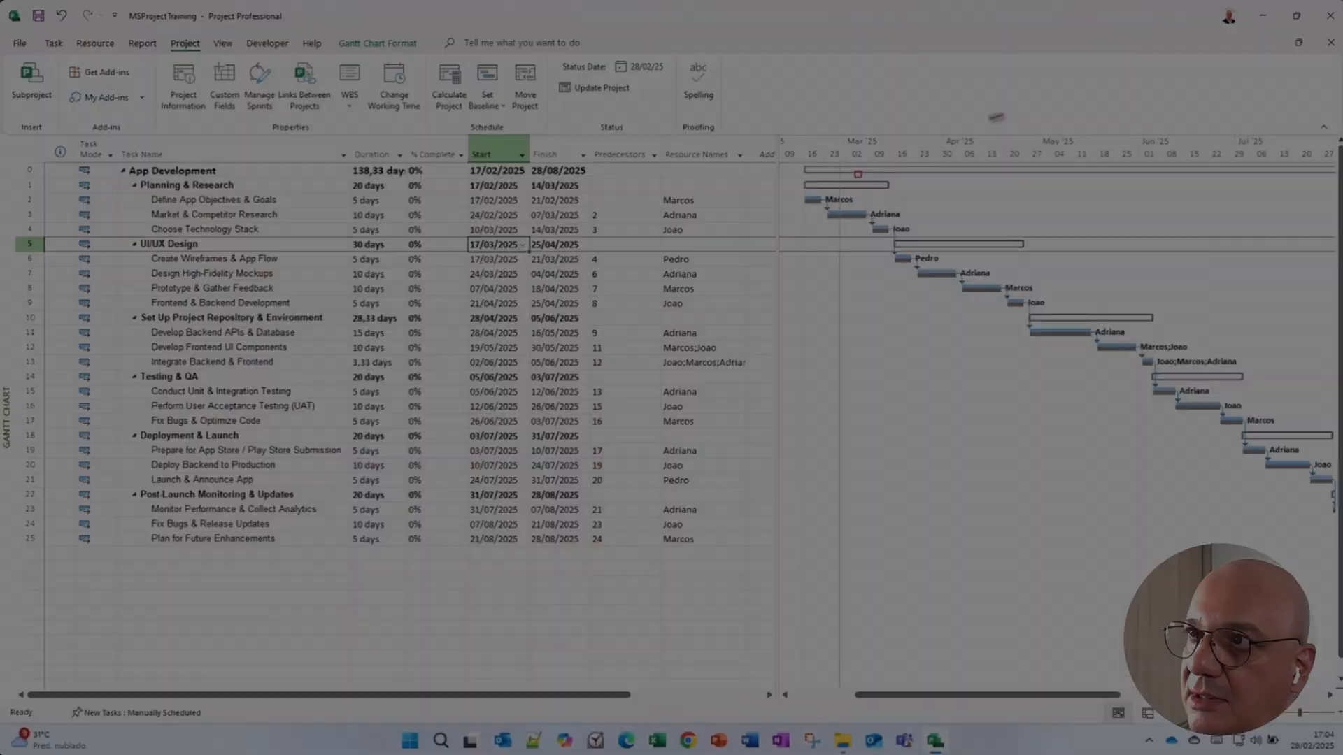
# Switch the view to the Task Sheet through More Views.
pyautogui.moveTo(792, 191)
pyautogui.mouseDown()
pyautogui.moveTo(966, 300)
pyautogui.moveTo(1102, 348)
pyautogui.mouseUp()
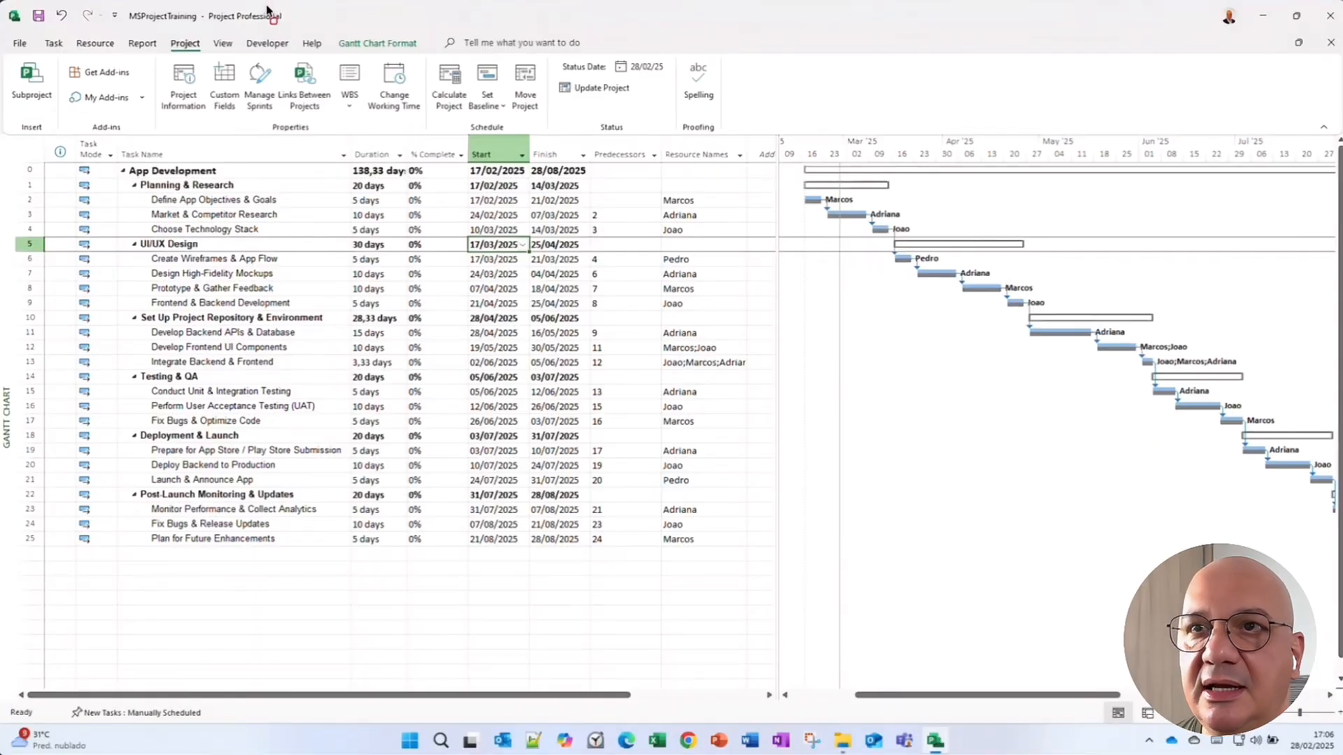
pyautogui.click(222, 44)
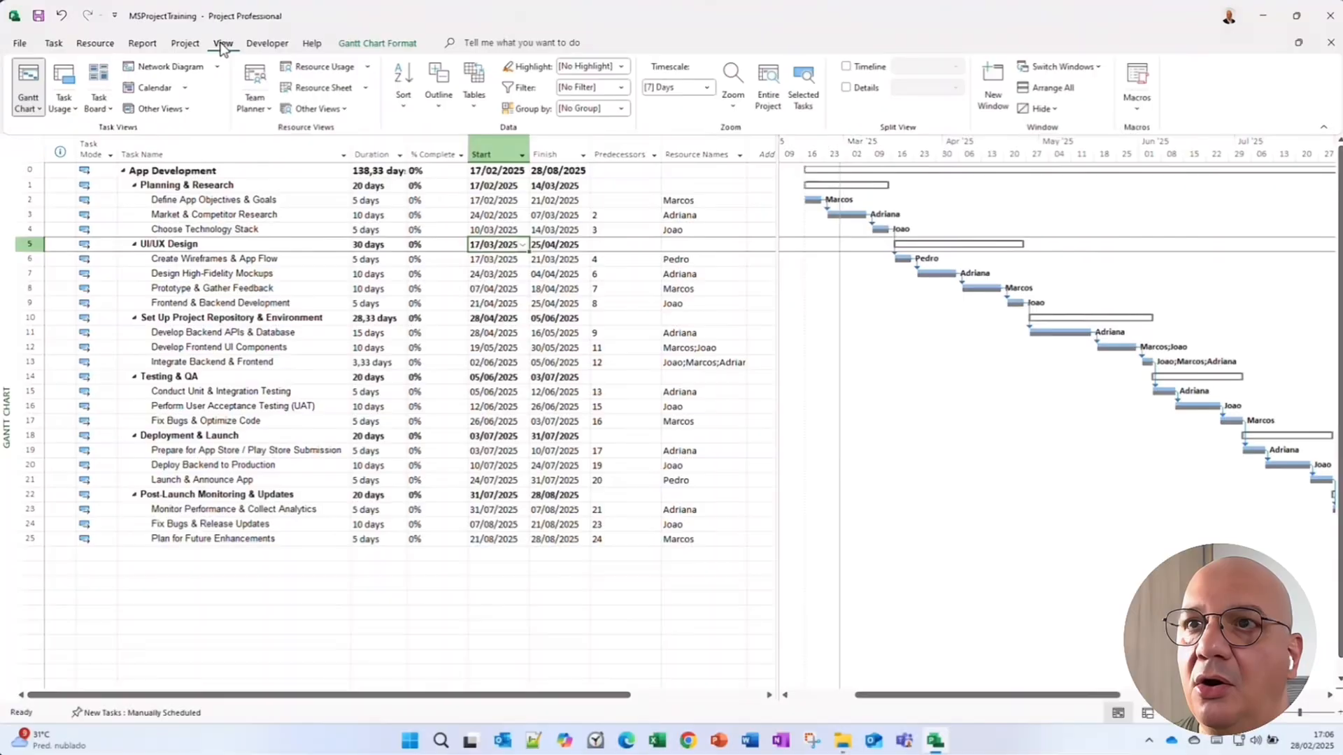
pyautogui.click(346, 110)
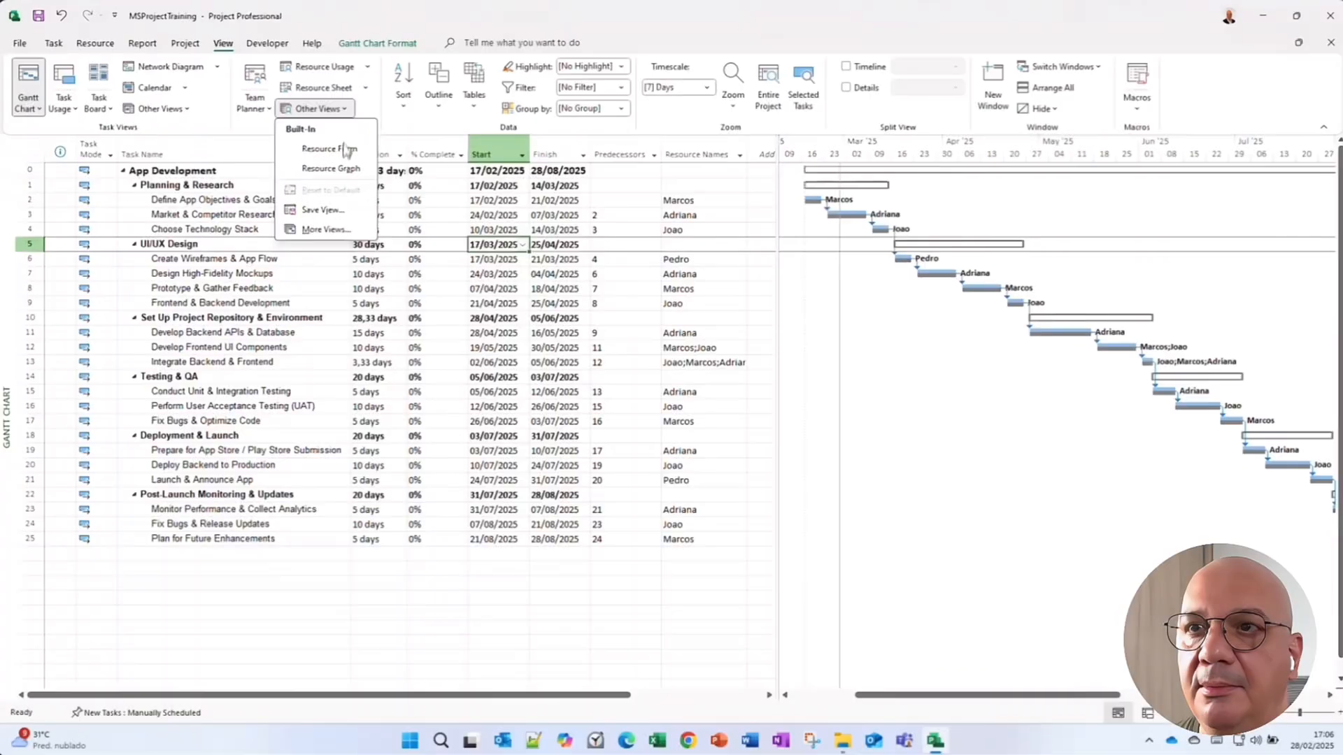
pyautogui.click(326, 229)
pyautogui.moveTo(371, 154); pyautogui.dragTo(370, 163)
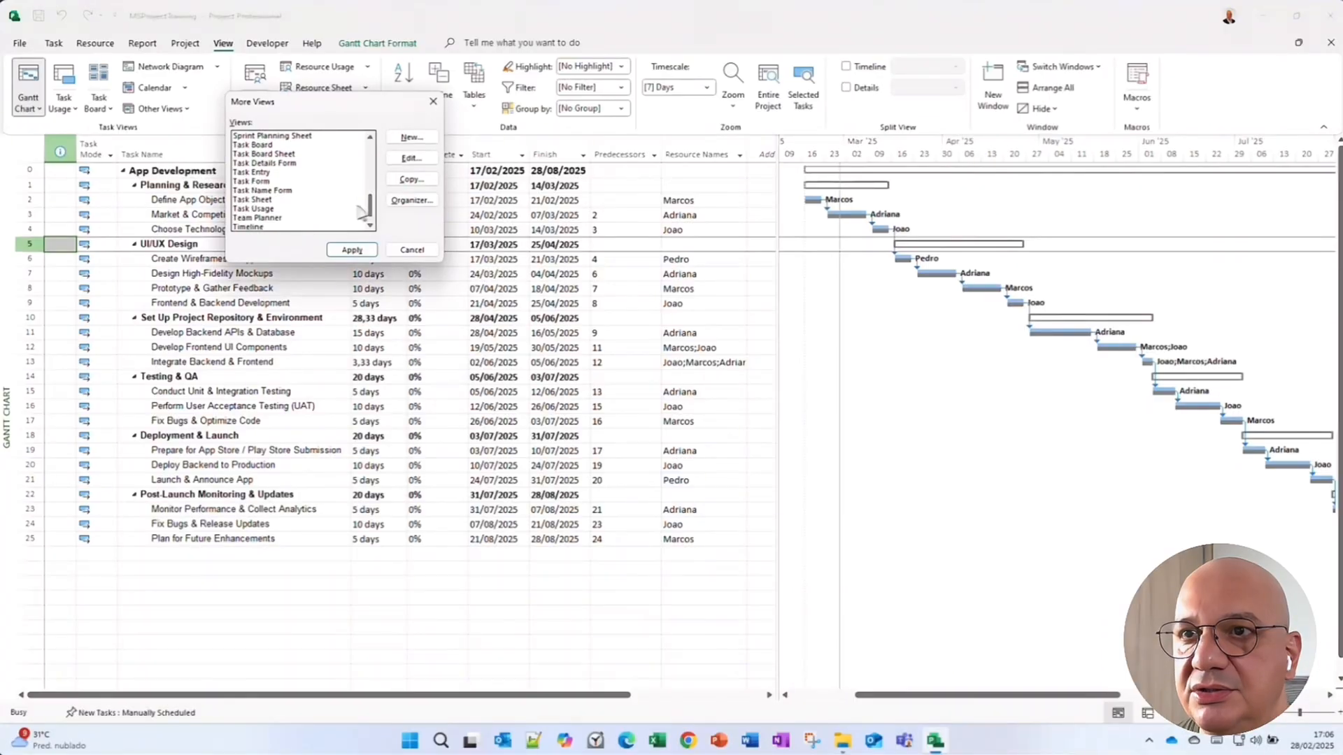
pyautogui.click(259, 200)
pyautogui.click(352, 250)
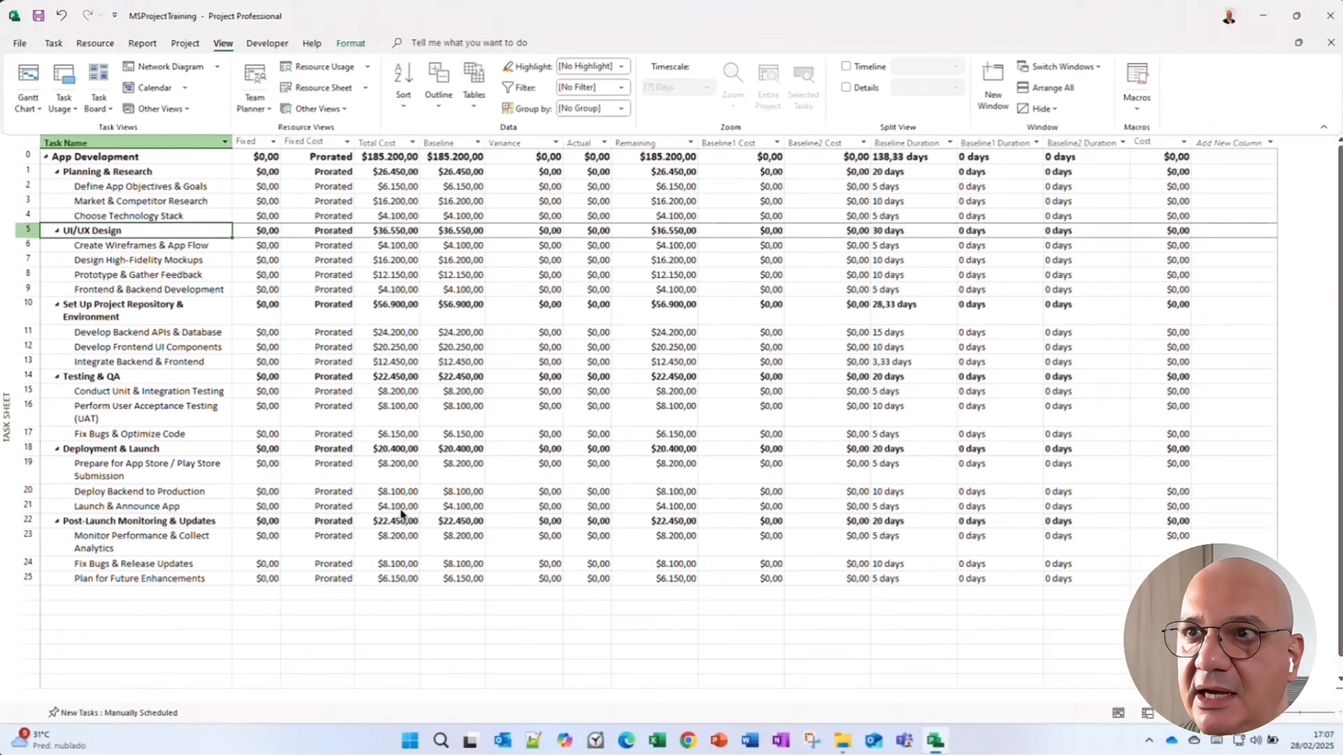
# Hide the Baseline1 Cost through Cost columns in the task sheet.
pyautogui.click(474, 142)
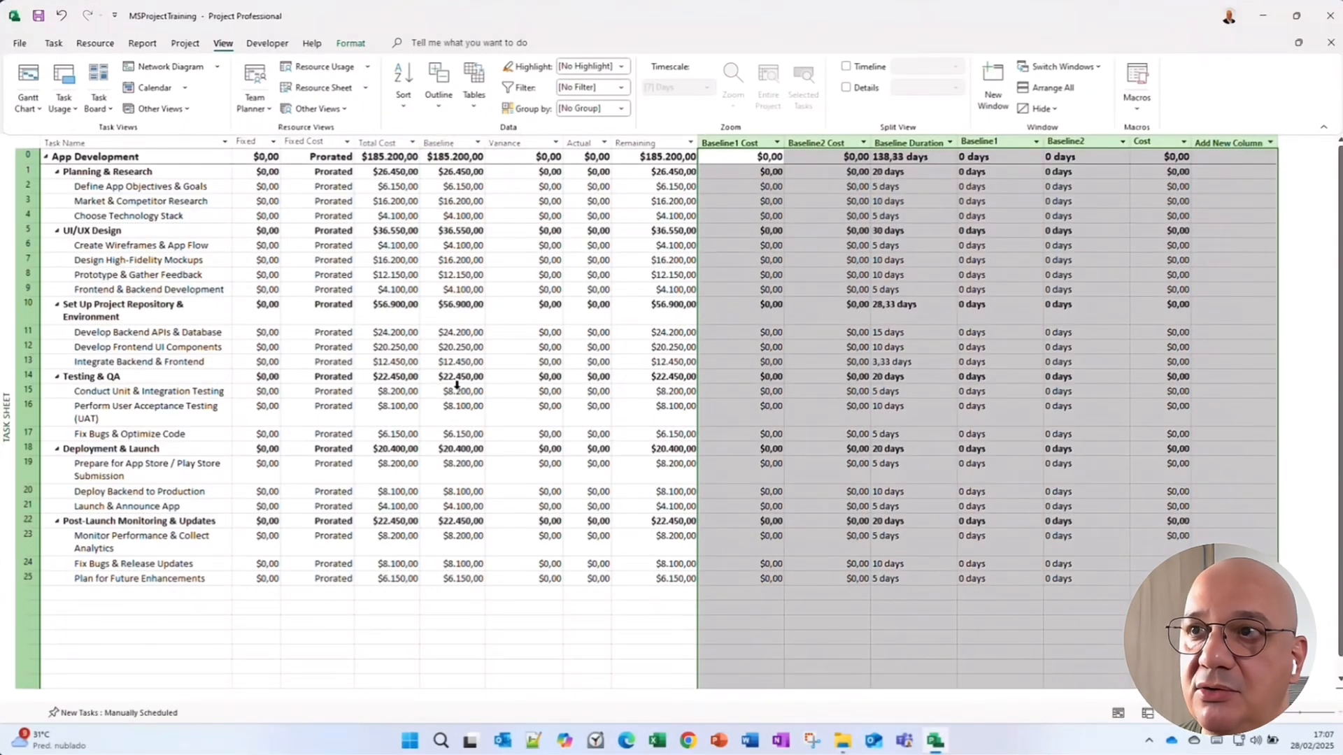
pyautogui.rightClick(739, 143)
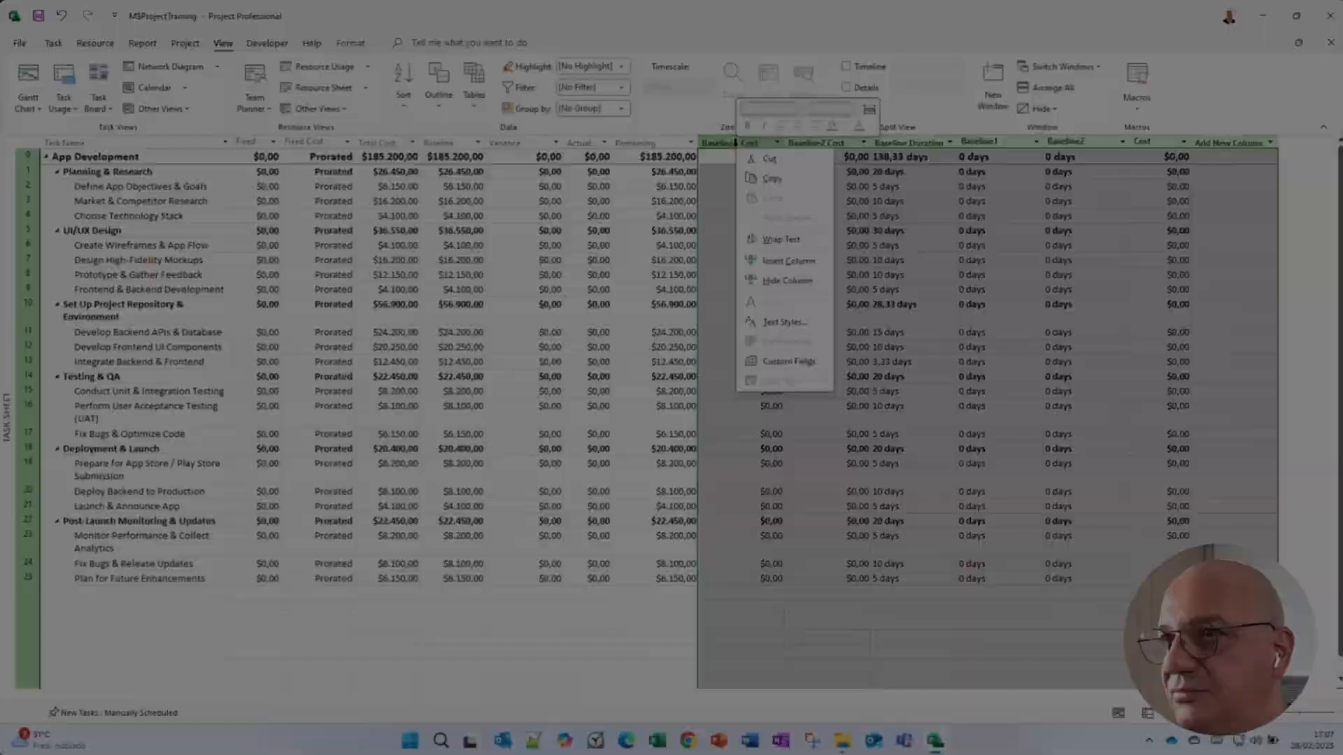
pyautogui.click(787, 280)
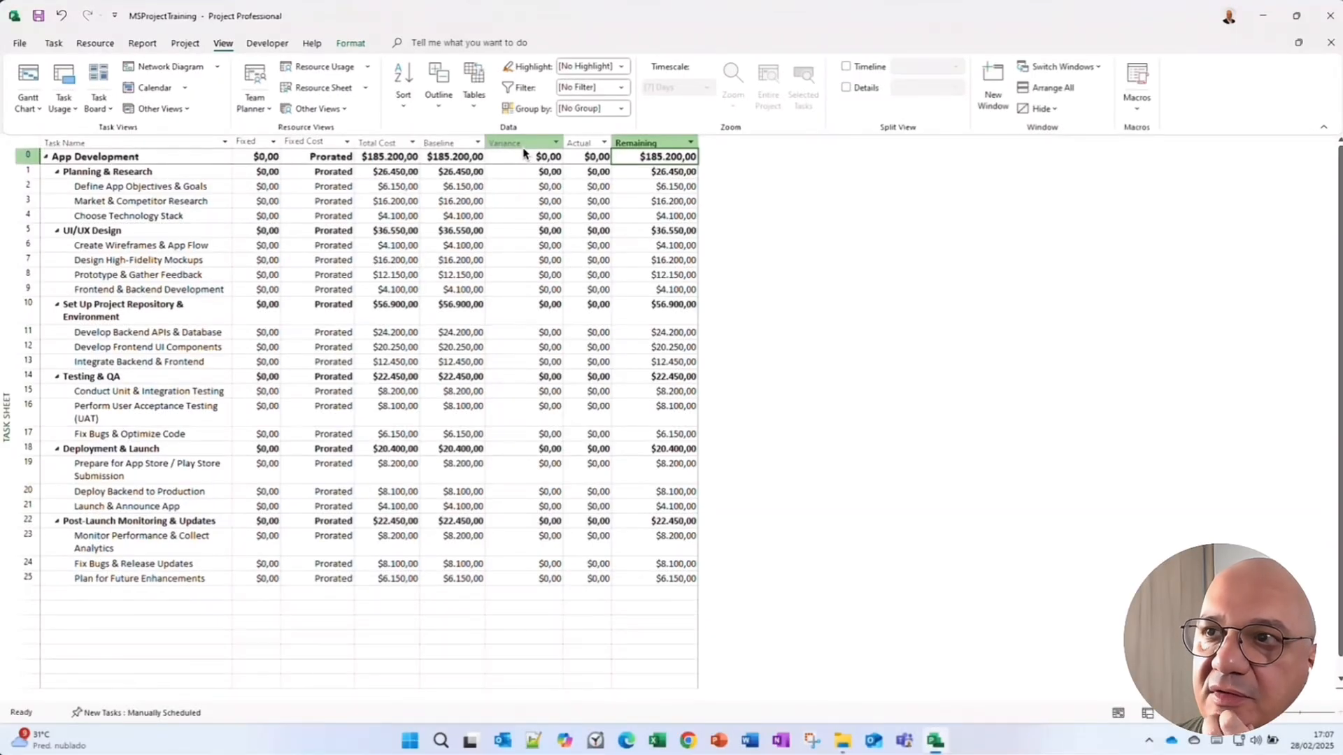
# Insert a Baseline Duration column before the Remaining column.
pyautogui.click(570, 142)
pyautogui.click(640, 140)
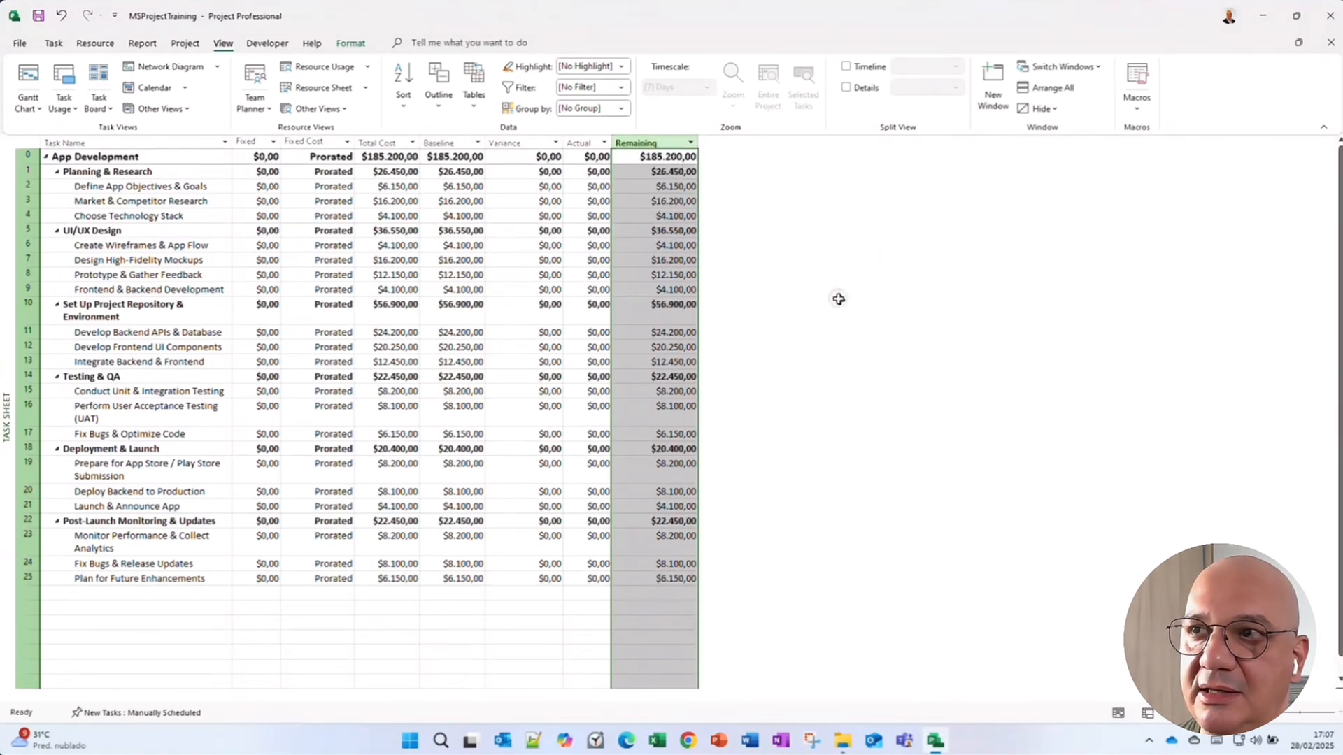
pyautogui.click(402, 160)
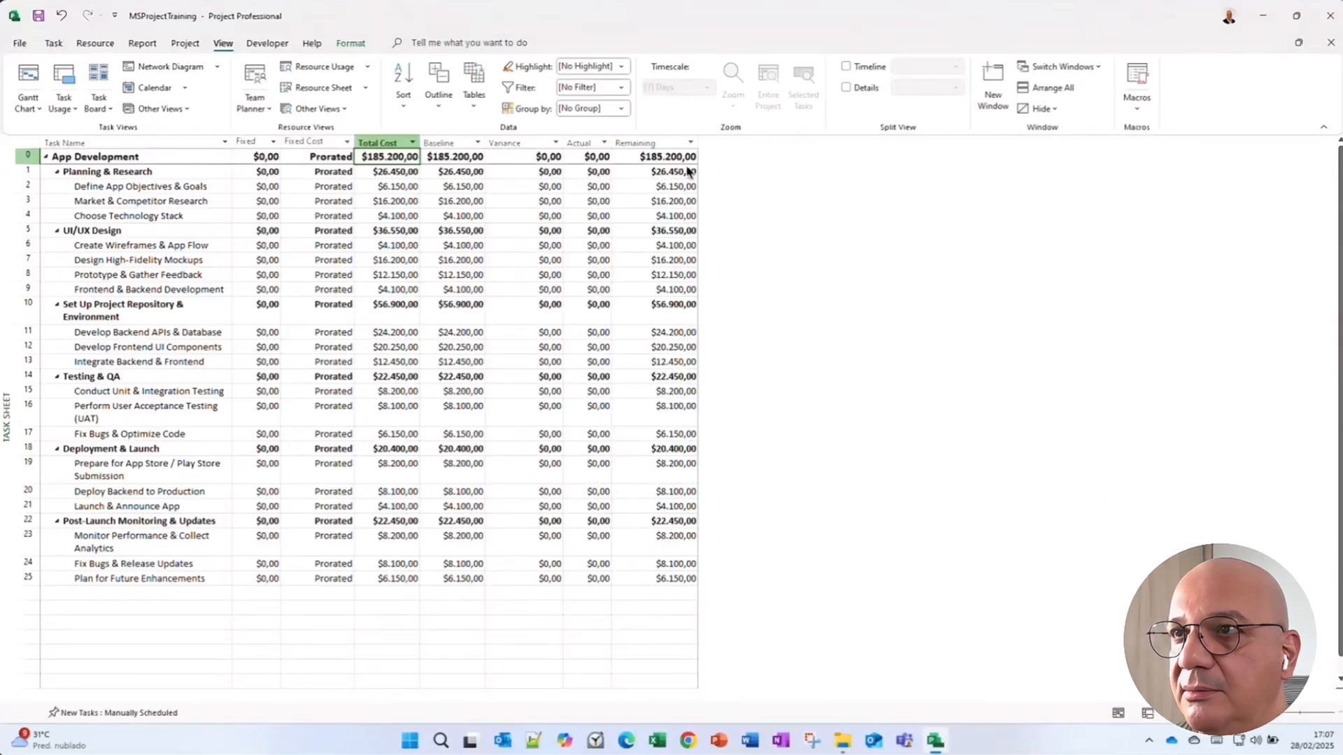
pyautogui.rightClick(644, 151)
pyautogui.rightClick(642, 140)
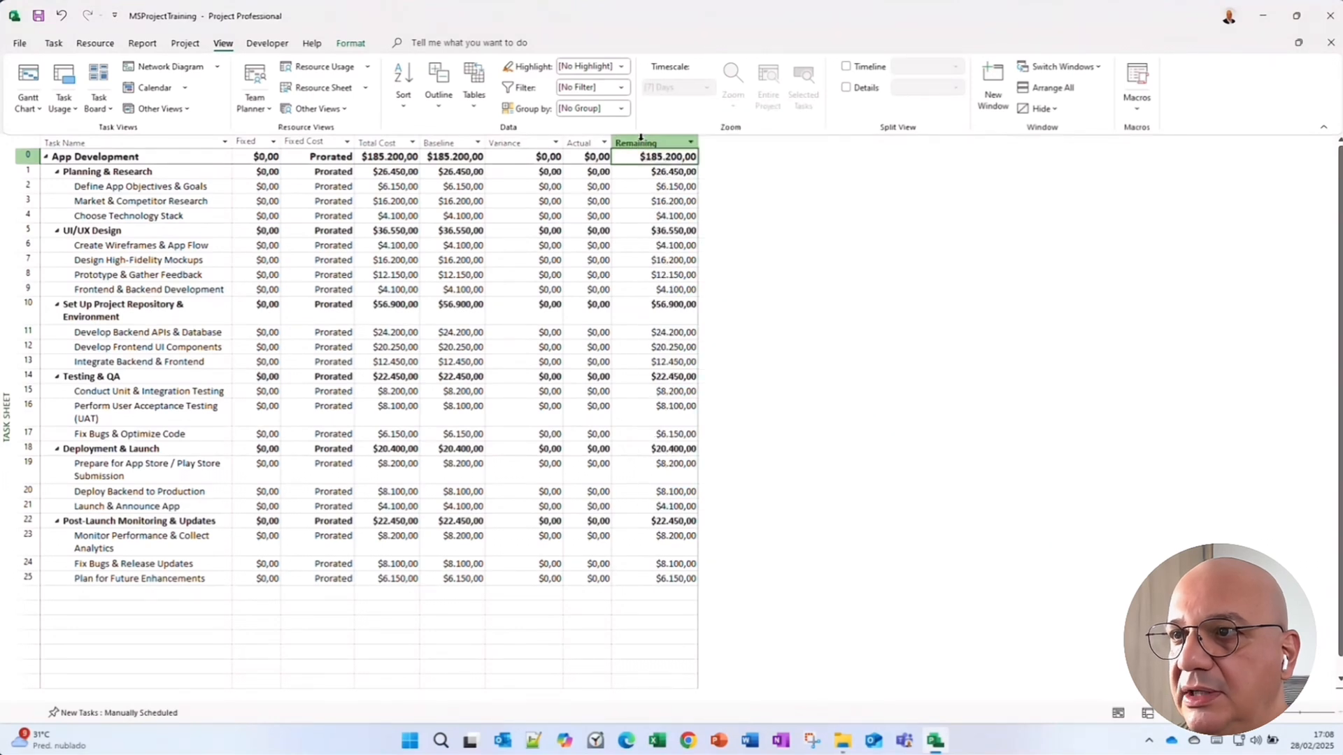
pyautogui.rightClick(640, 139)
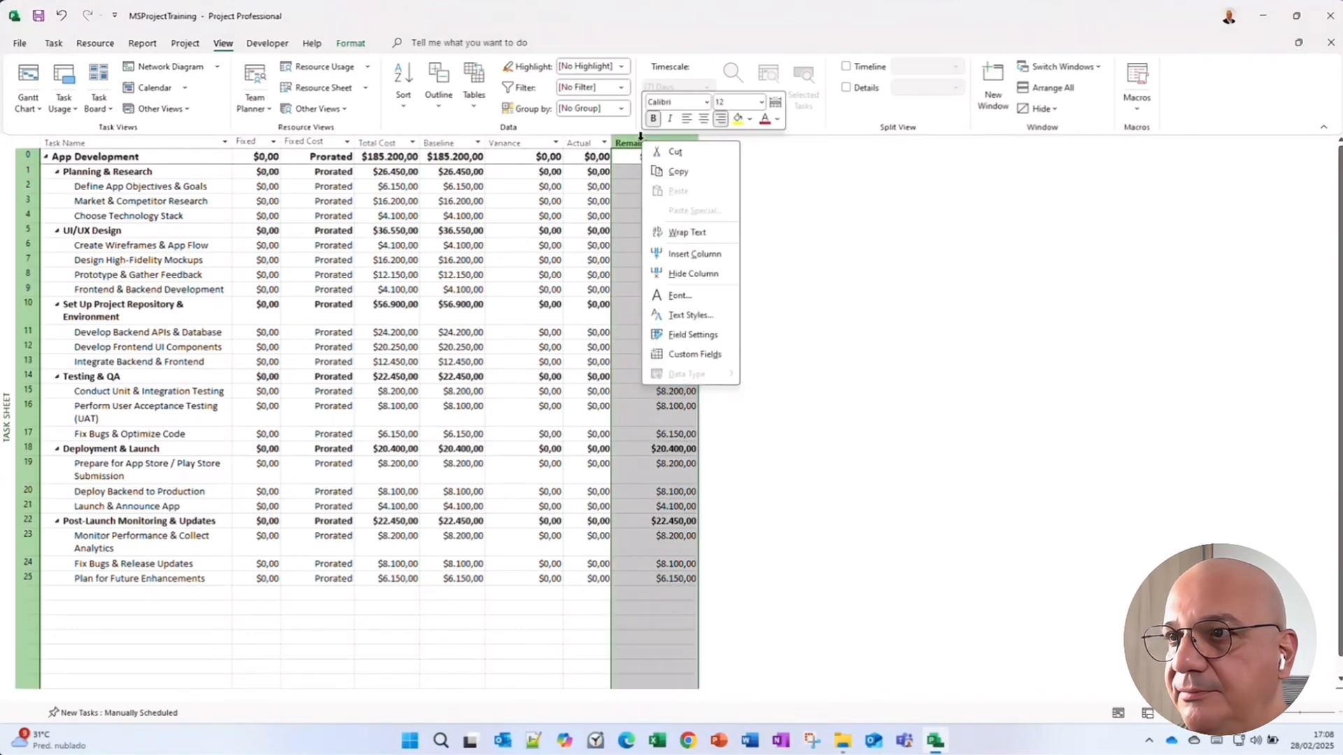
pyautogui.click(693, 255)
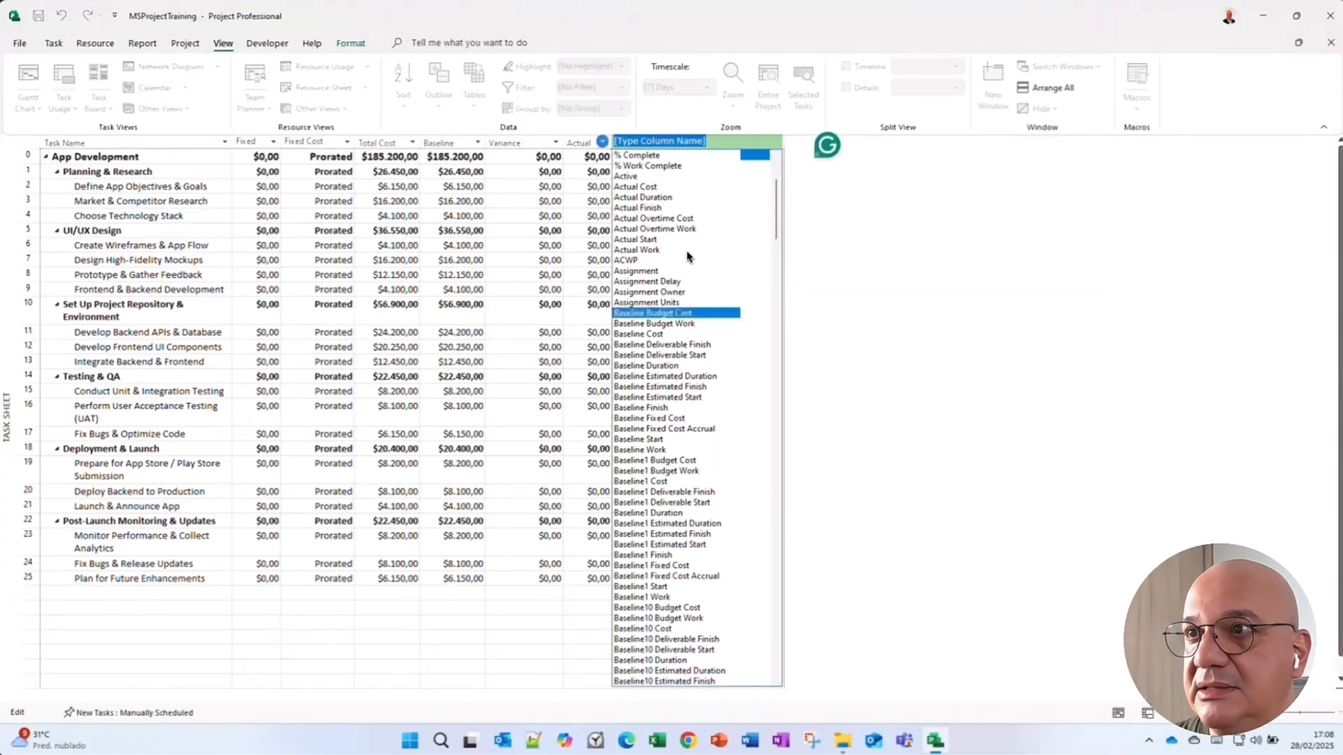
pyautogui.write('baseline Budget Cost')
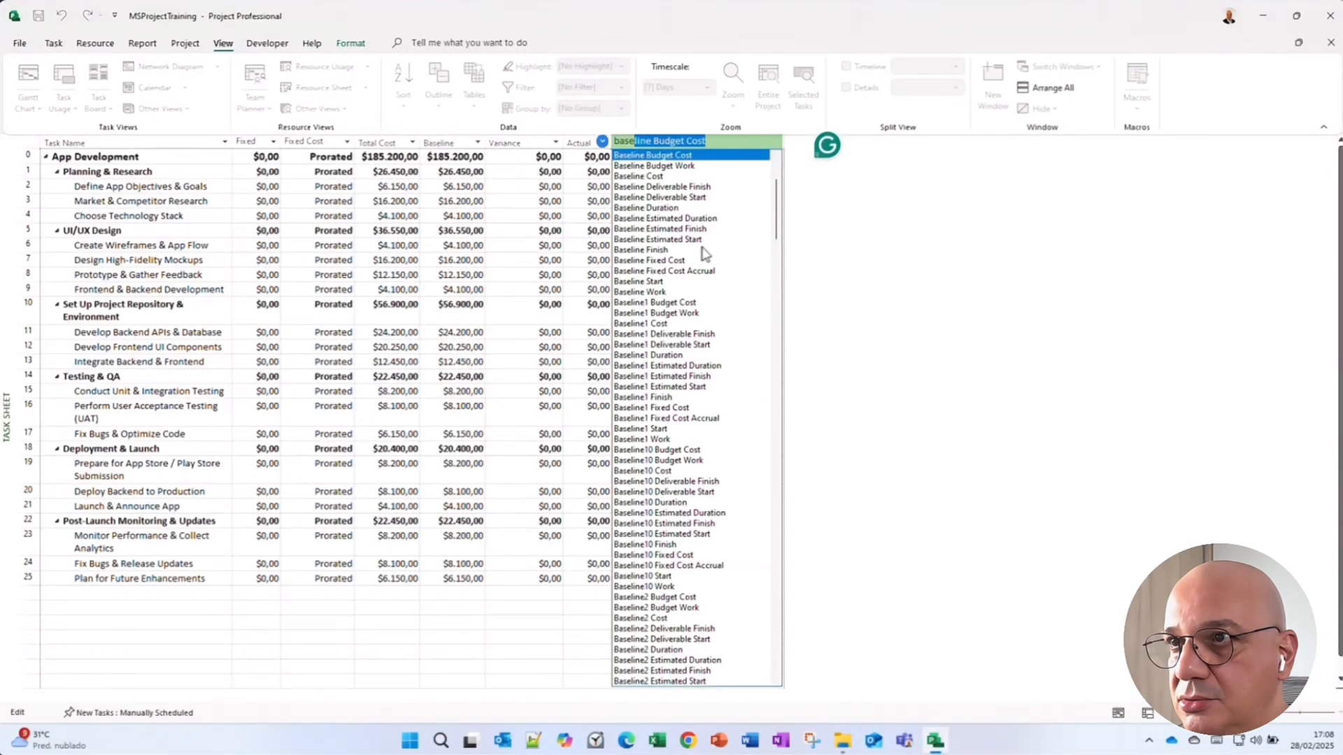
pyautogui.click(703, 208)
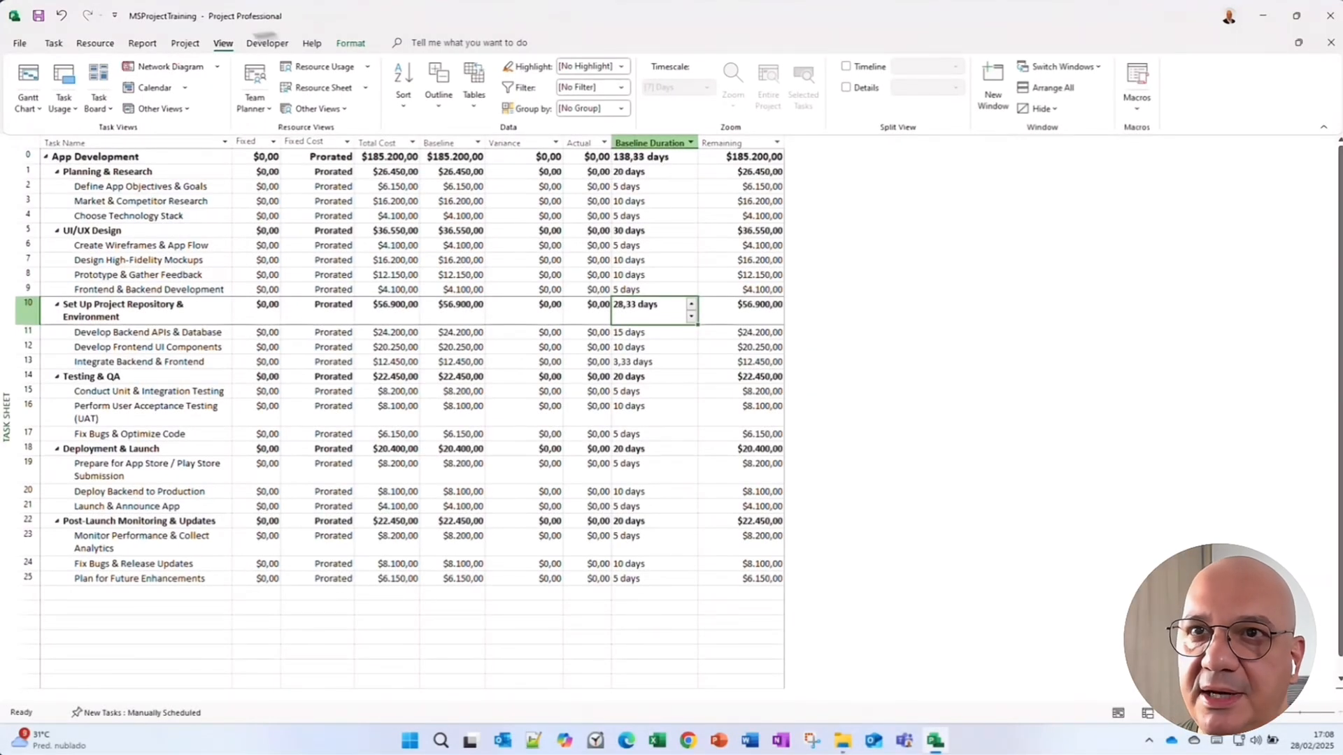
# In the Gantt Chart, set Define App Objectives & Goals and Market & Competitor Research to 50% complete.
pyautogui.click(28, 85)
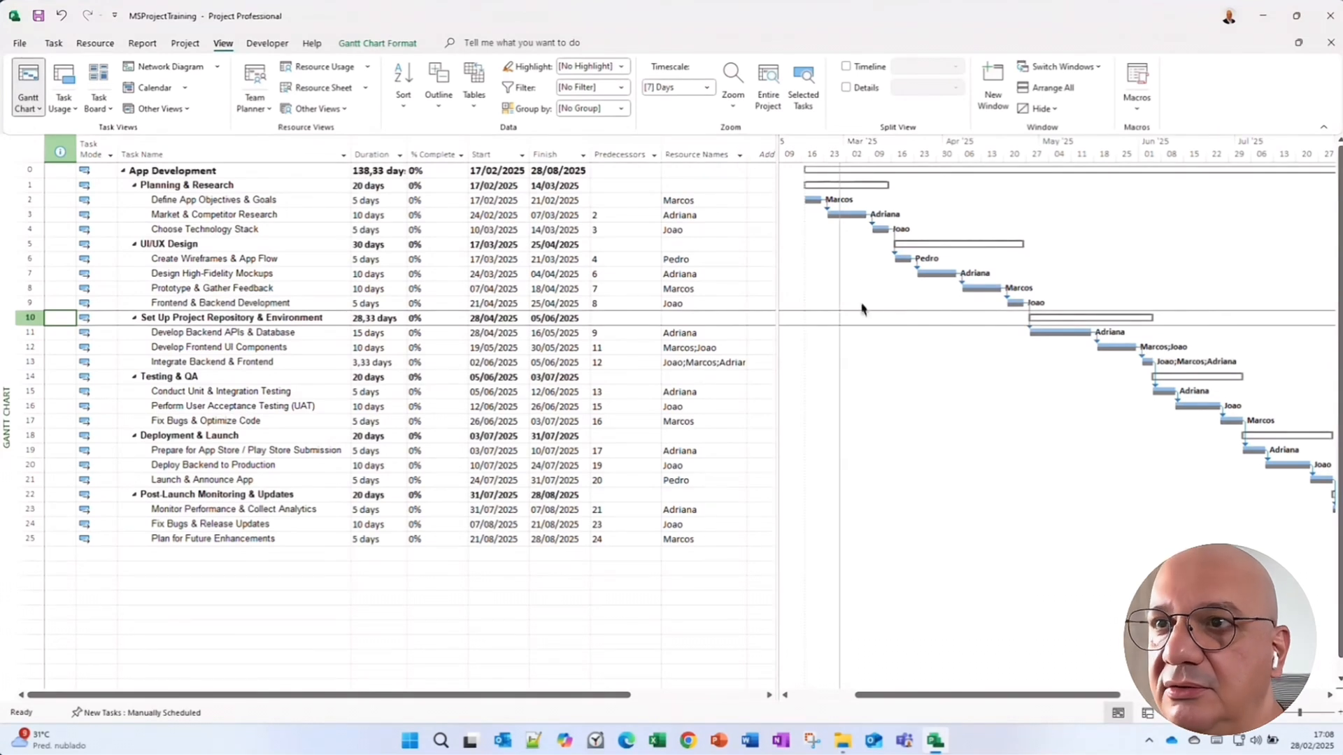
pyautogui.click(418, 187)
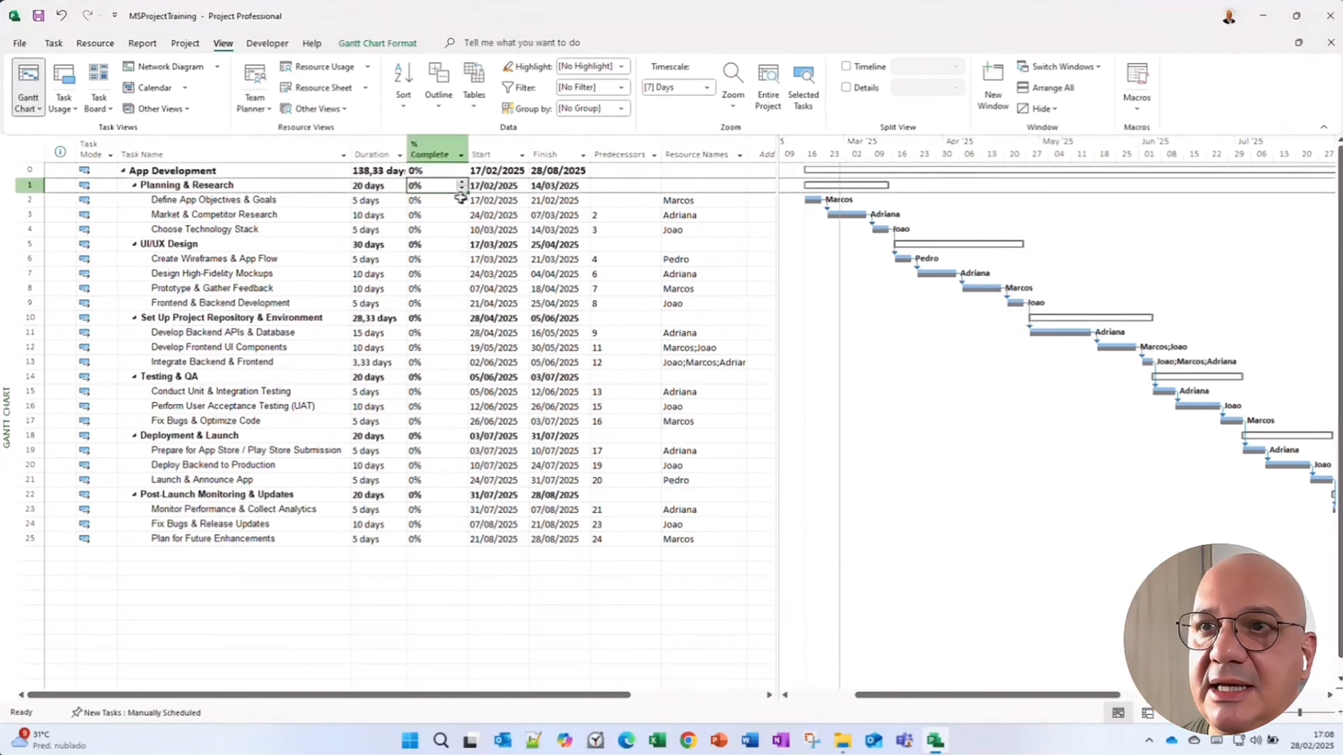
pyautogui.scroll(-1, 467, 199)
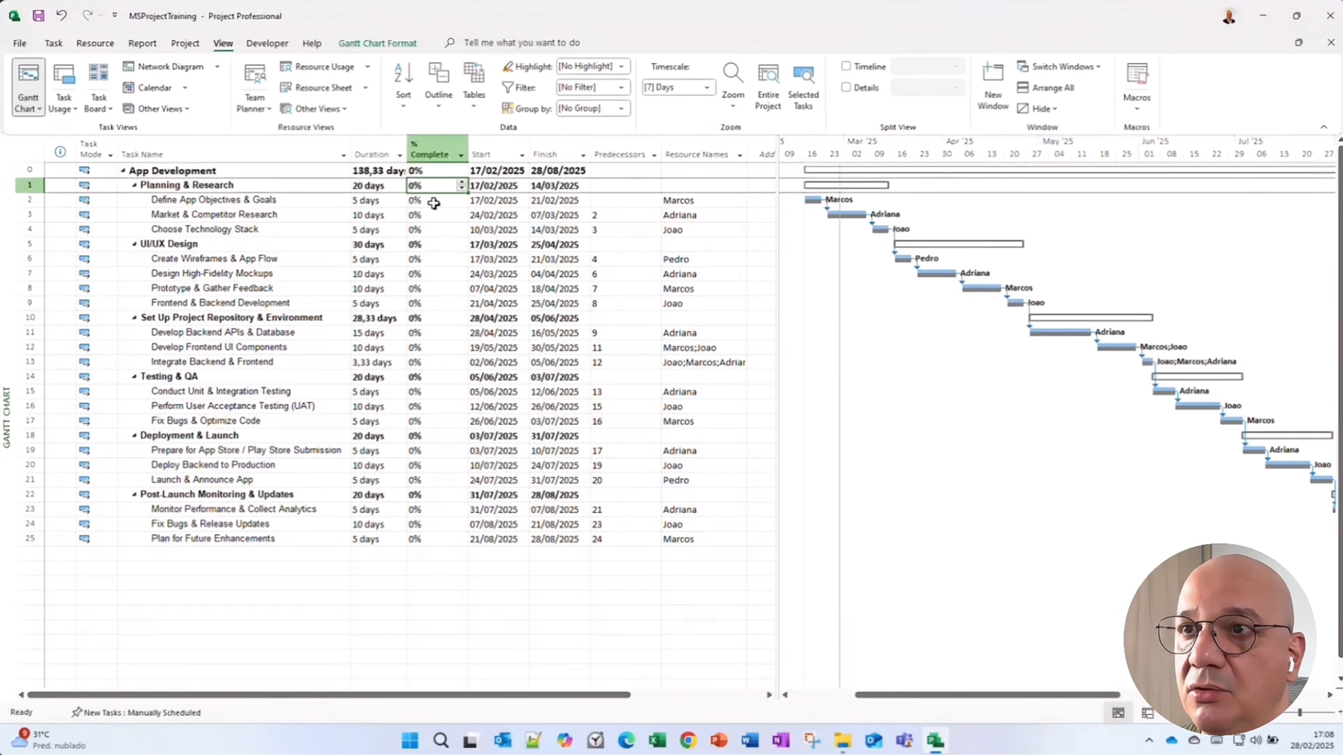
pyautogui.click(434, 202)
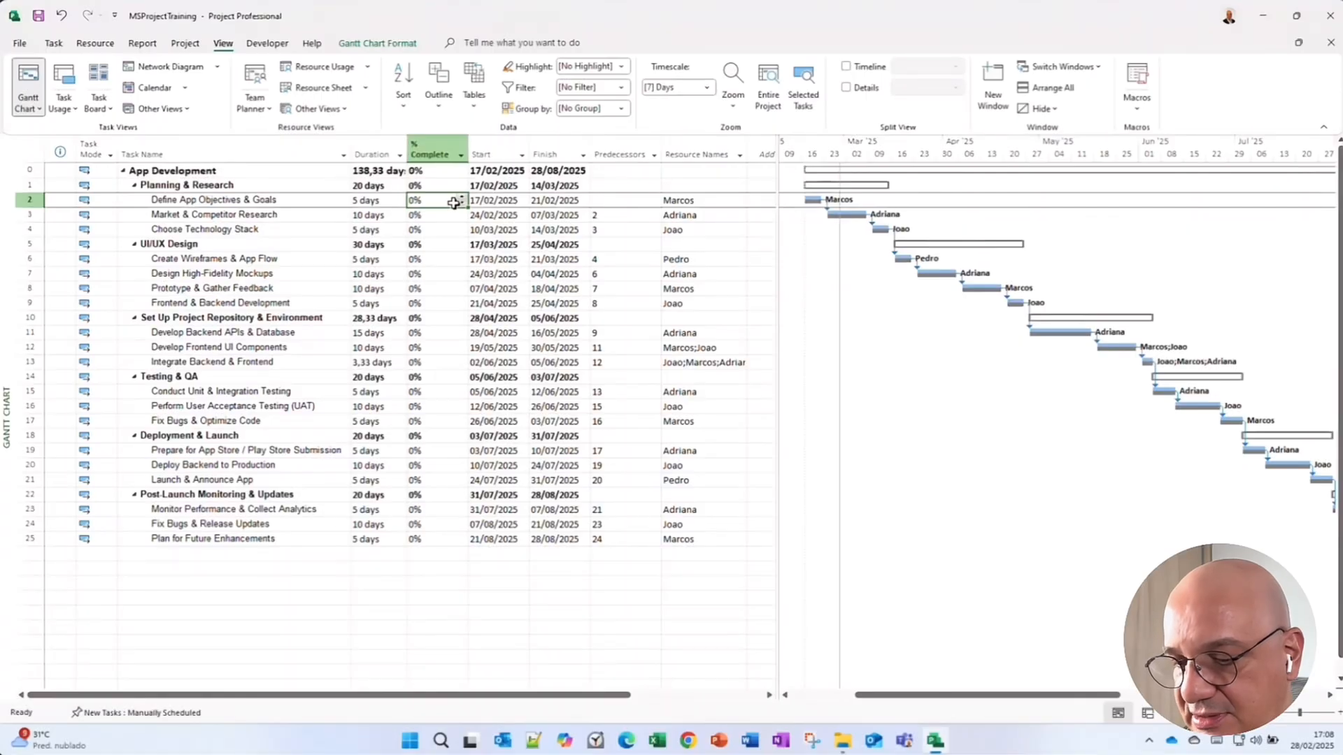
pyautogui.write('50')
pyautogui.press('Return')
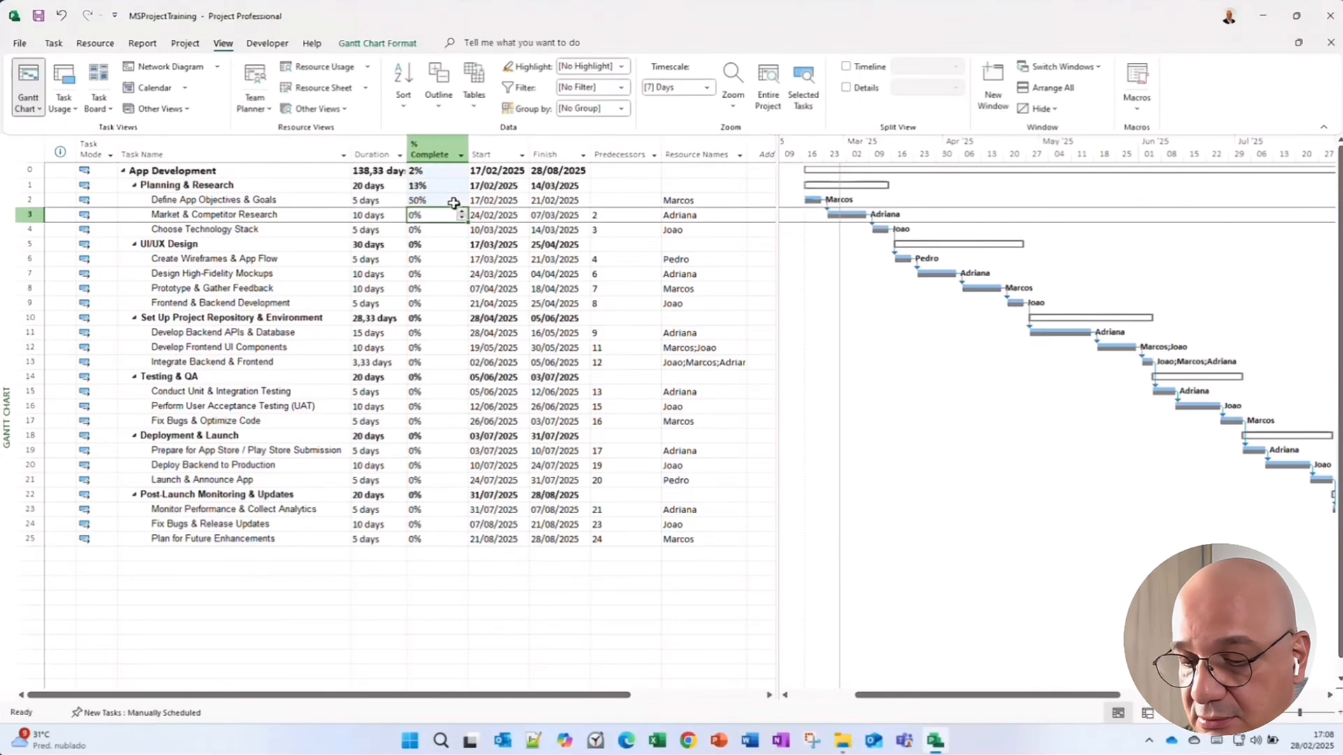
pyautogui.write('50')
pyautogui.press('Return')
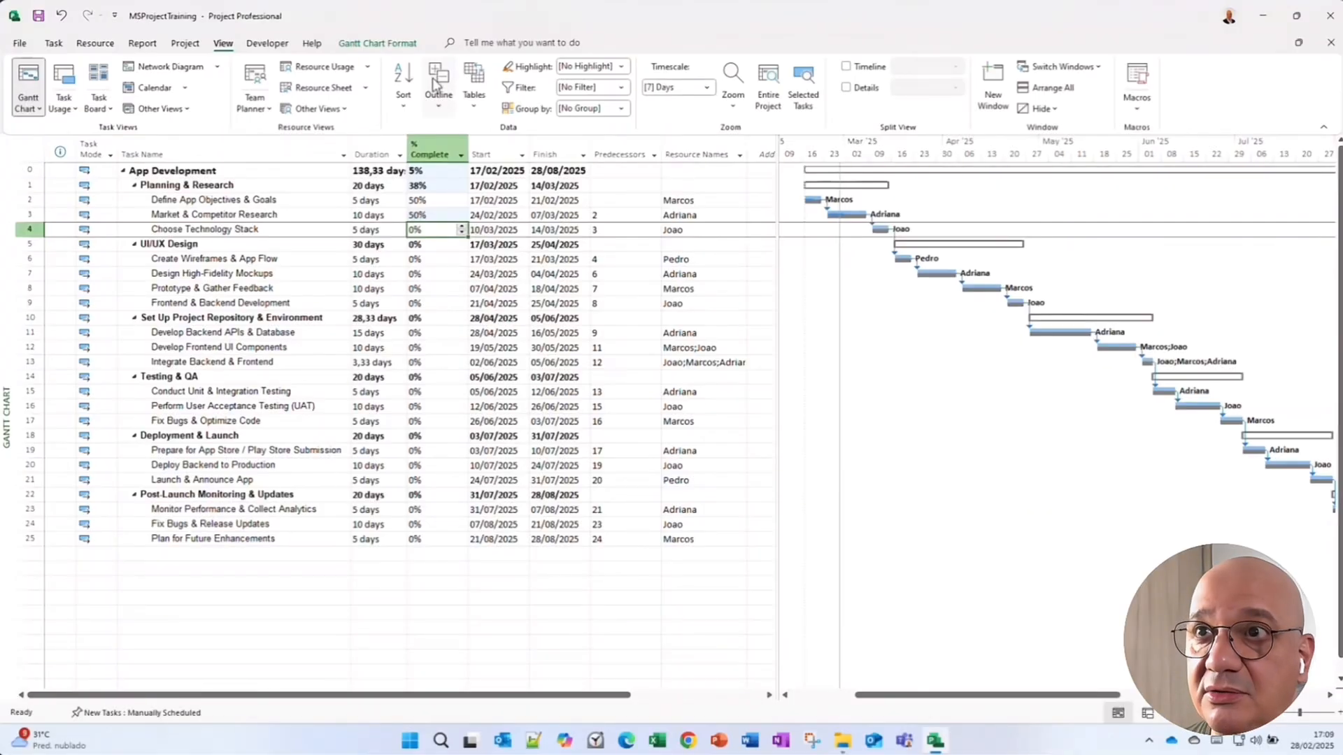
# Save Baseline 1 for the entire project.
pyautogui.click(186, 44)
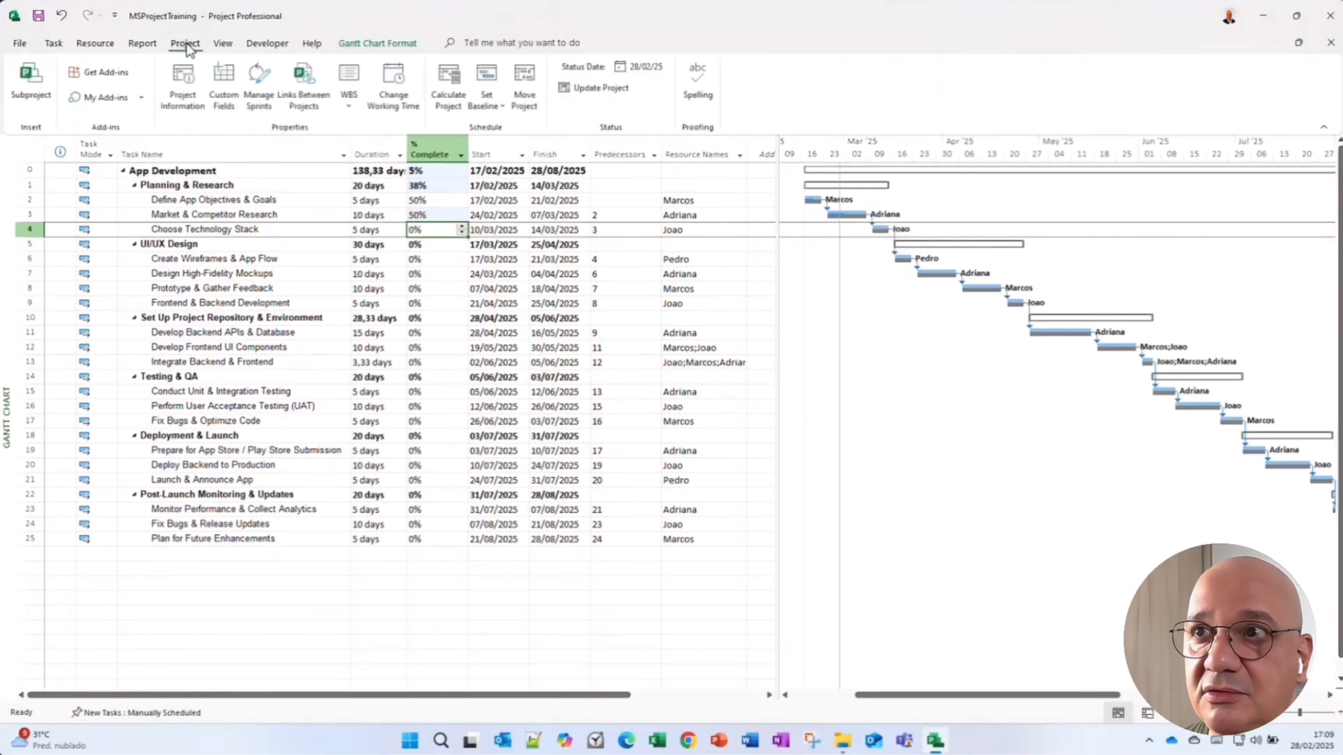
pyautogui.click(500, 103)
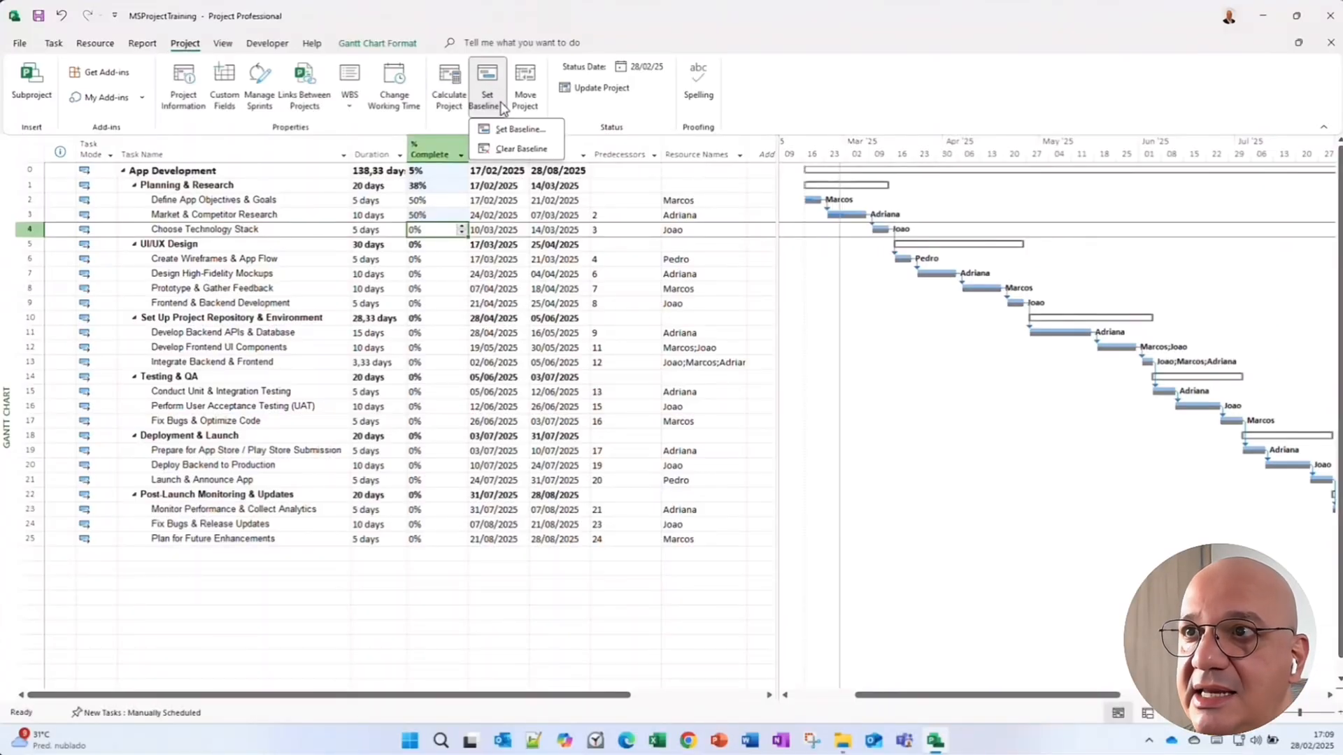
pyautogui.click(505, 129)
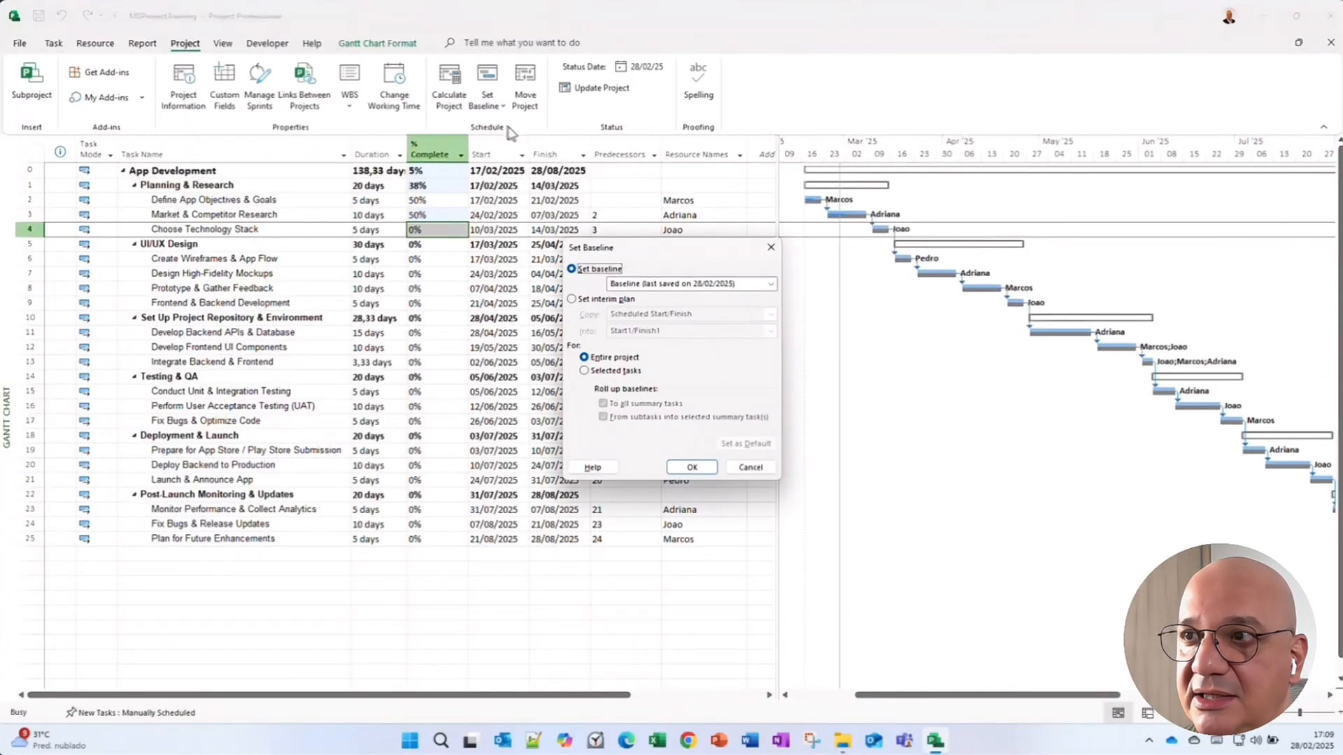
pyautogui.click(734, 284)
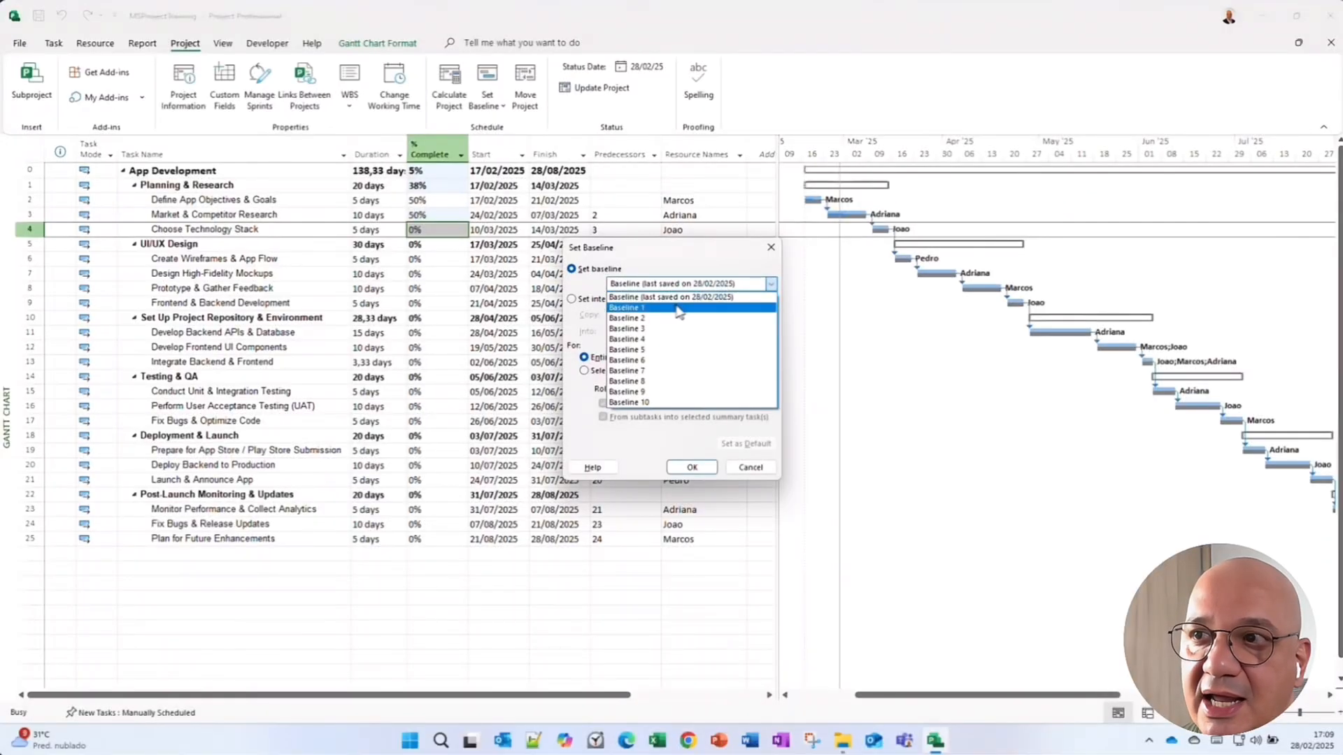
pyautogui.click(623, 309)
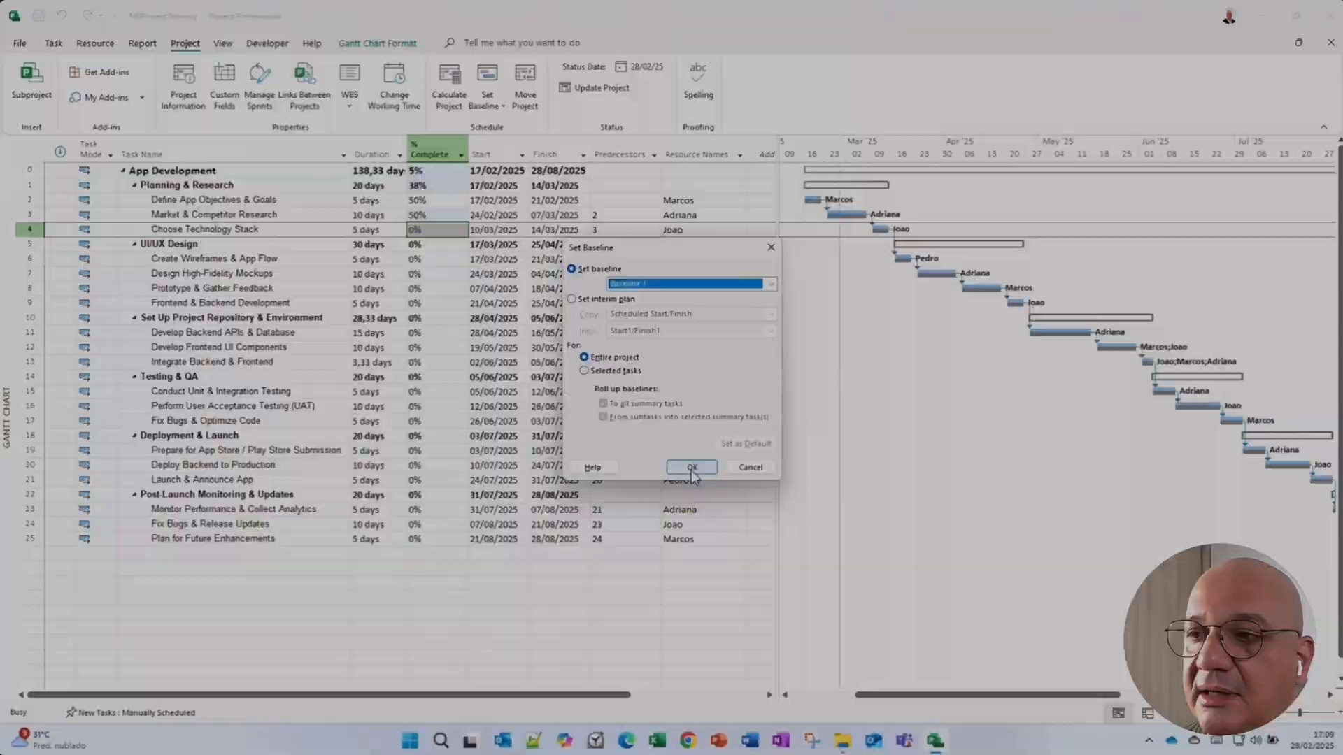
pyautogui.click(691, 470)
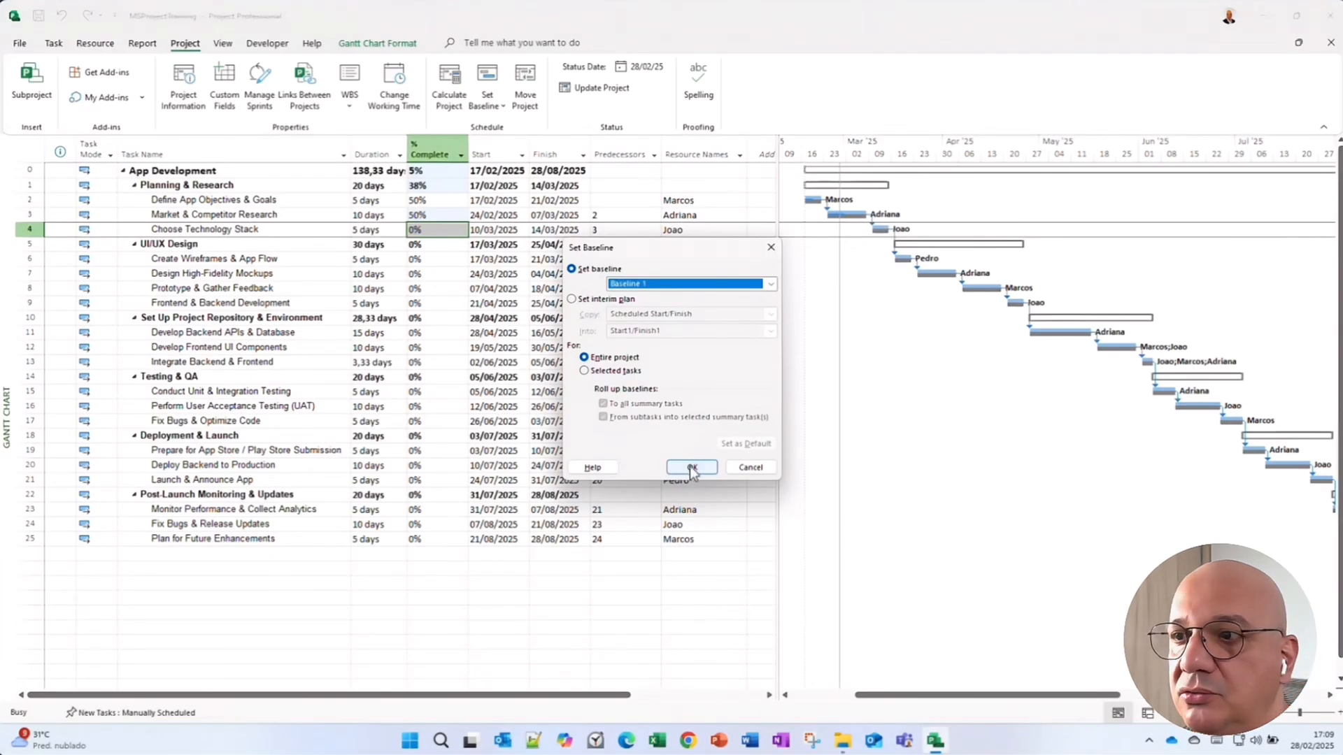
pyautogui.click(691, 469)
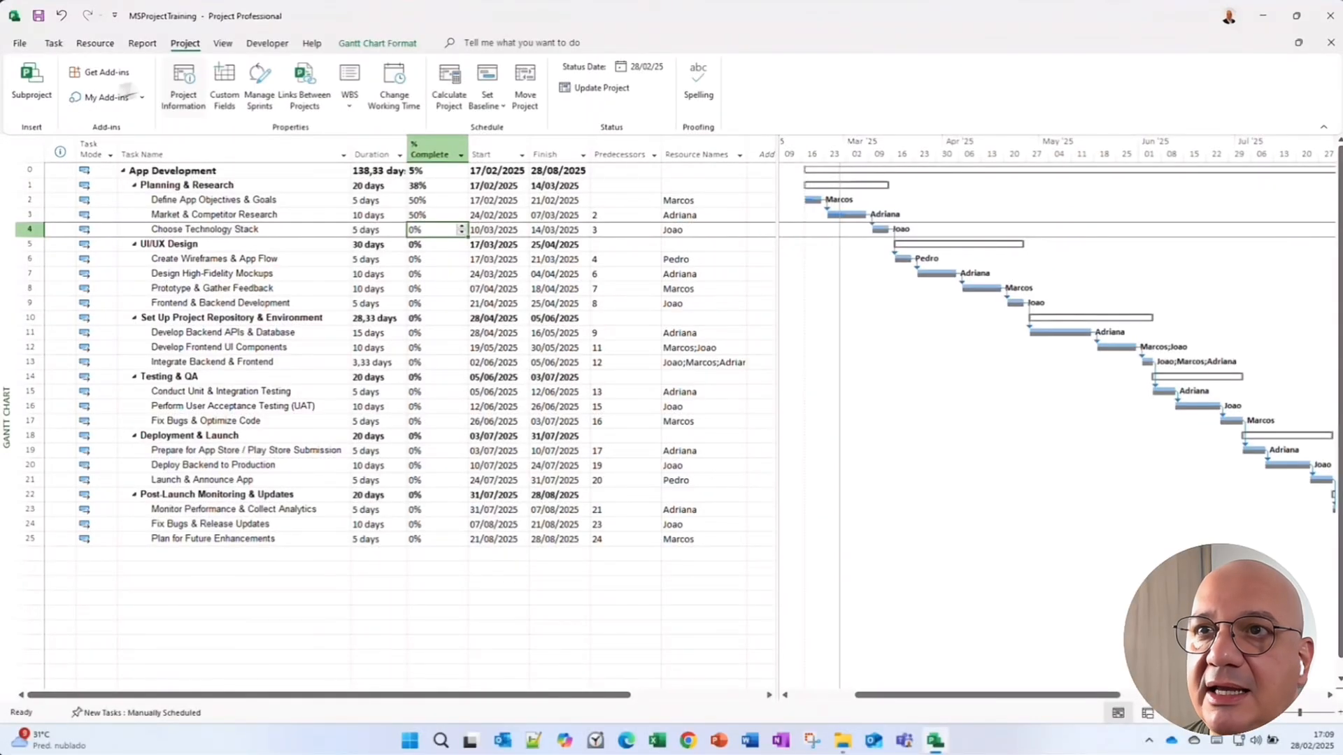
# Return to the Task Sheet view through Other Views.
pyautogui.click(223, 43)
pyautogui.click(318, 109)
pyautogui.click(323, 230)
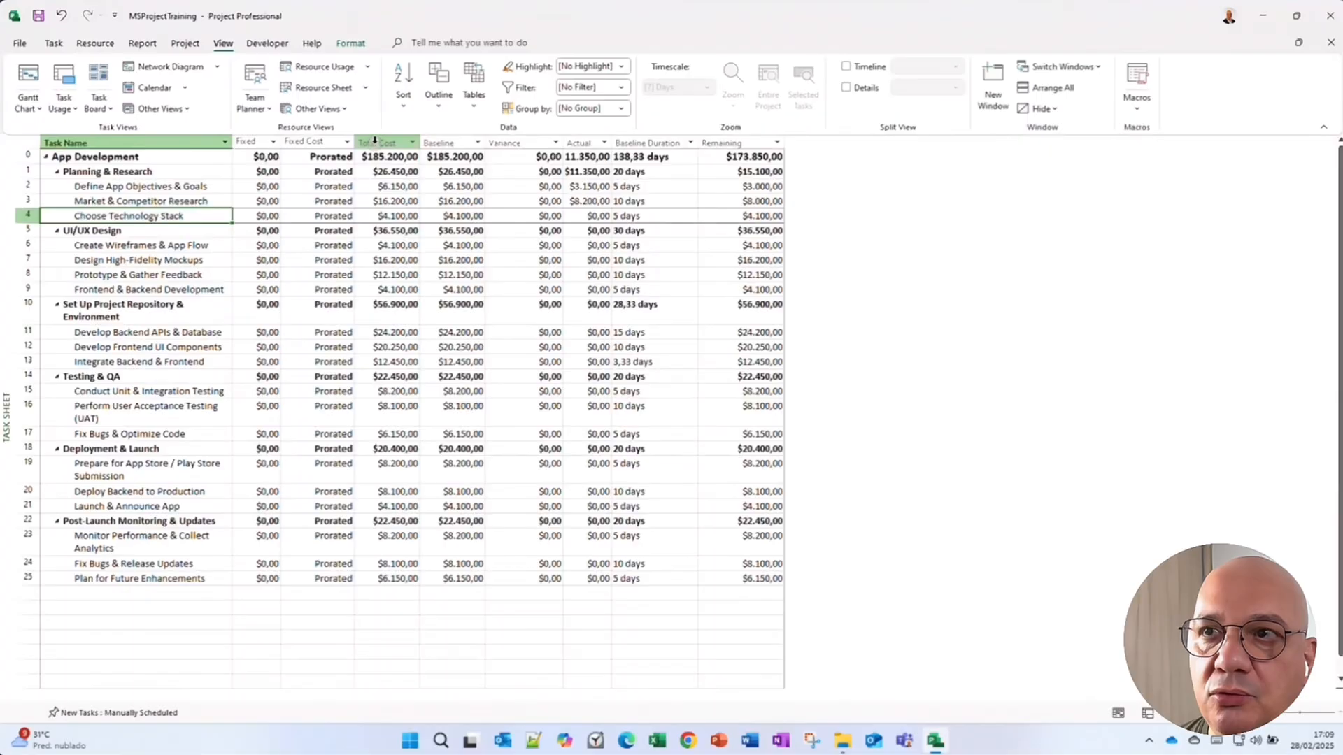
# Widen the Actual column so its cost values fit.
pyautogui.click(377, 142)
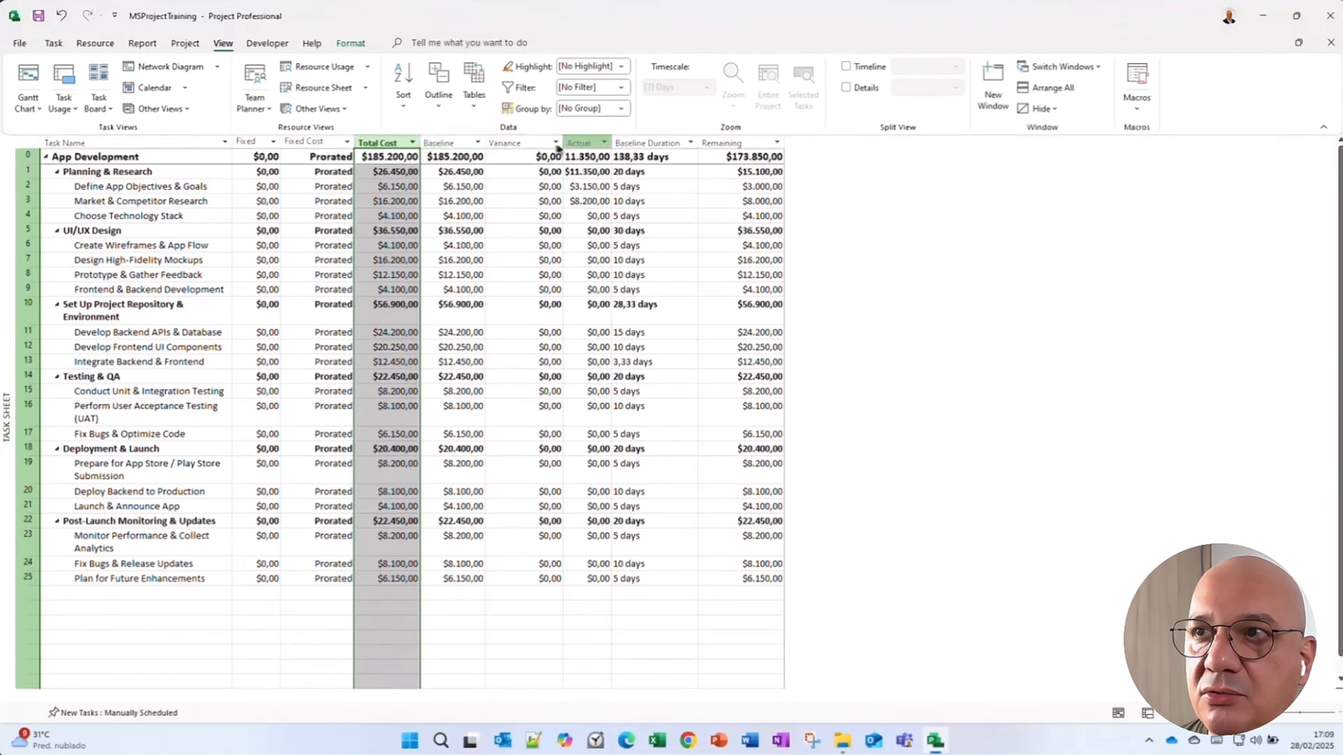
pyautogui.moveTo(611, 143); pyautogui.dragTo(633, 144)
pyautogui.click(606, 142)
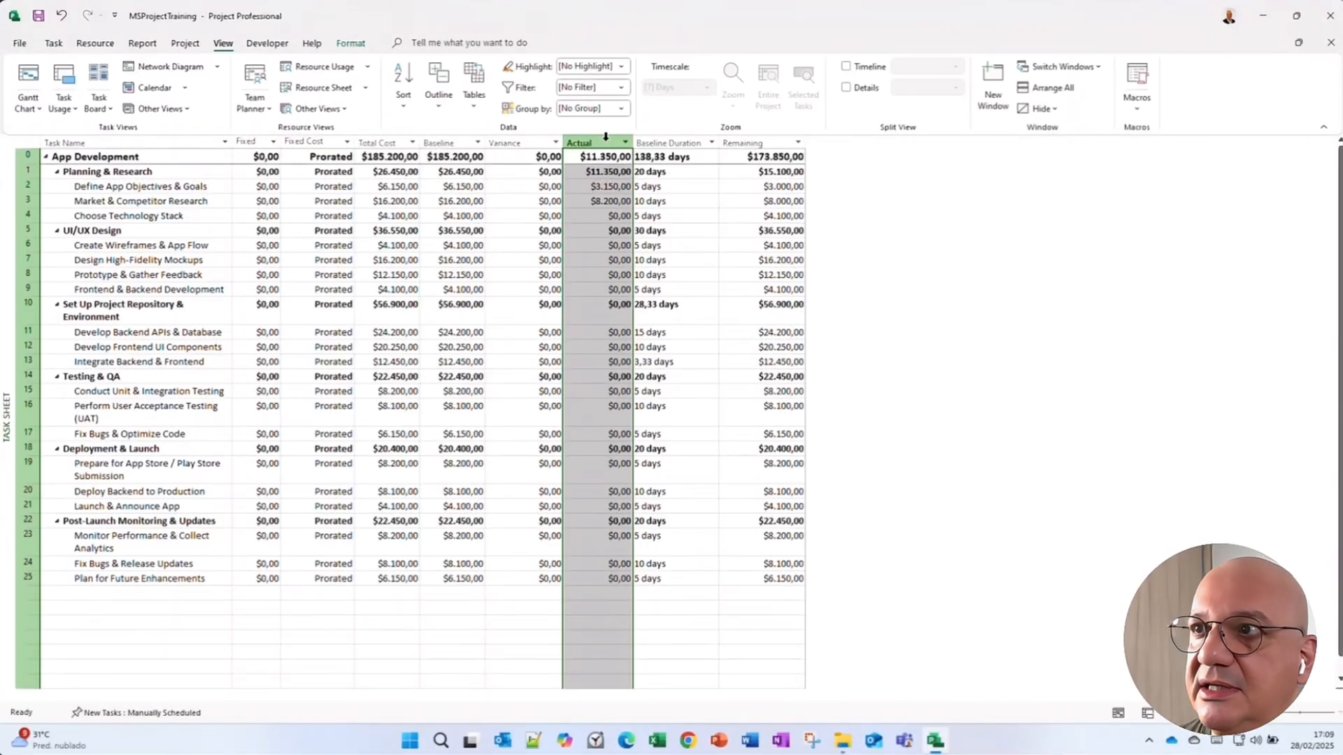
# Insert a Baseline1 Duration column and place it right after the Baseline Duration column.
pyautogui.click(731, 143)
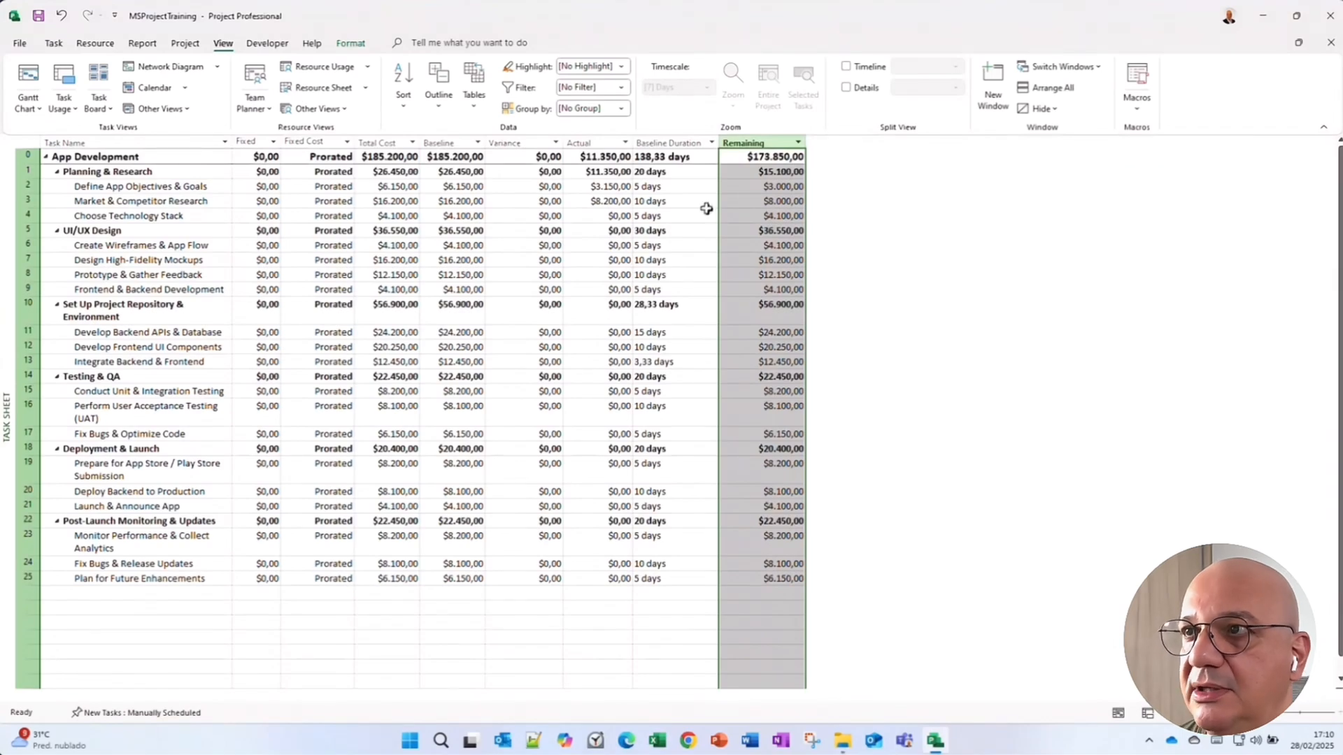
pyautogui.click(649, 217)
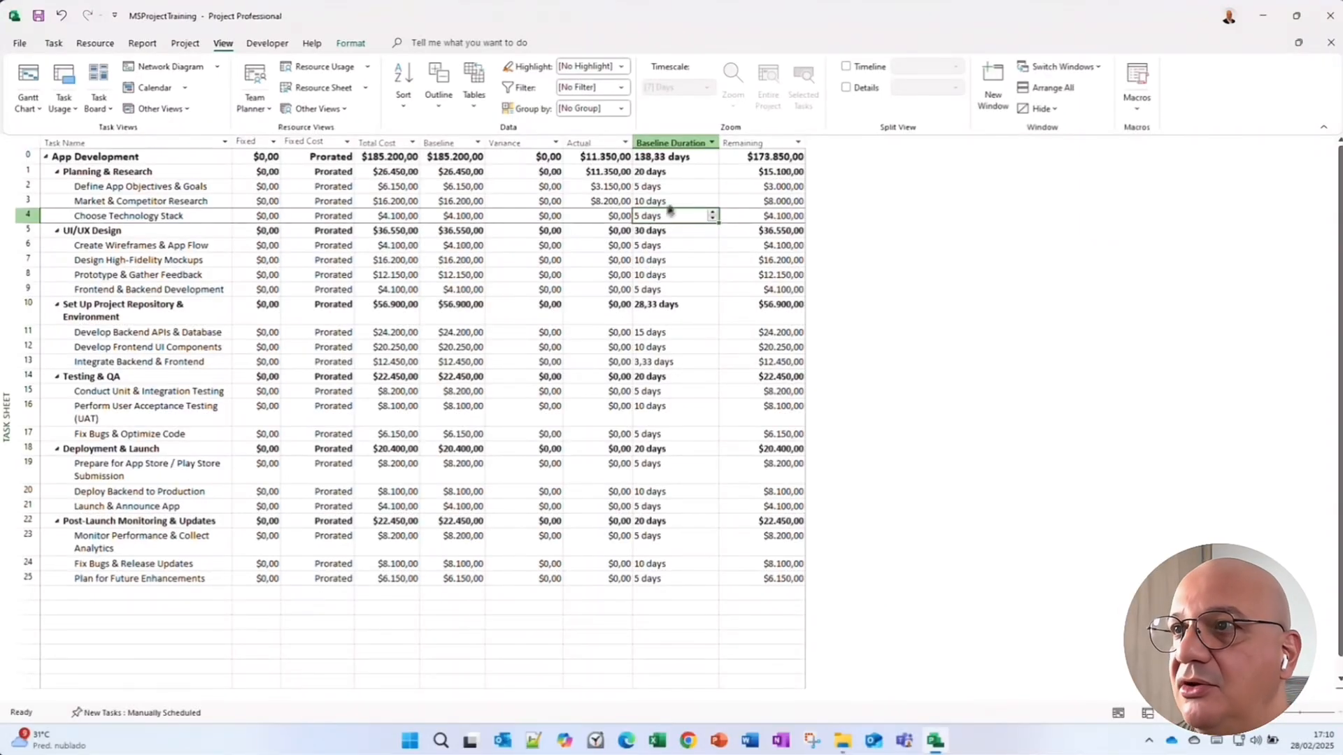
pyautogui.click(786, 140)
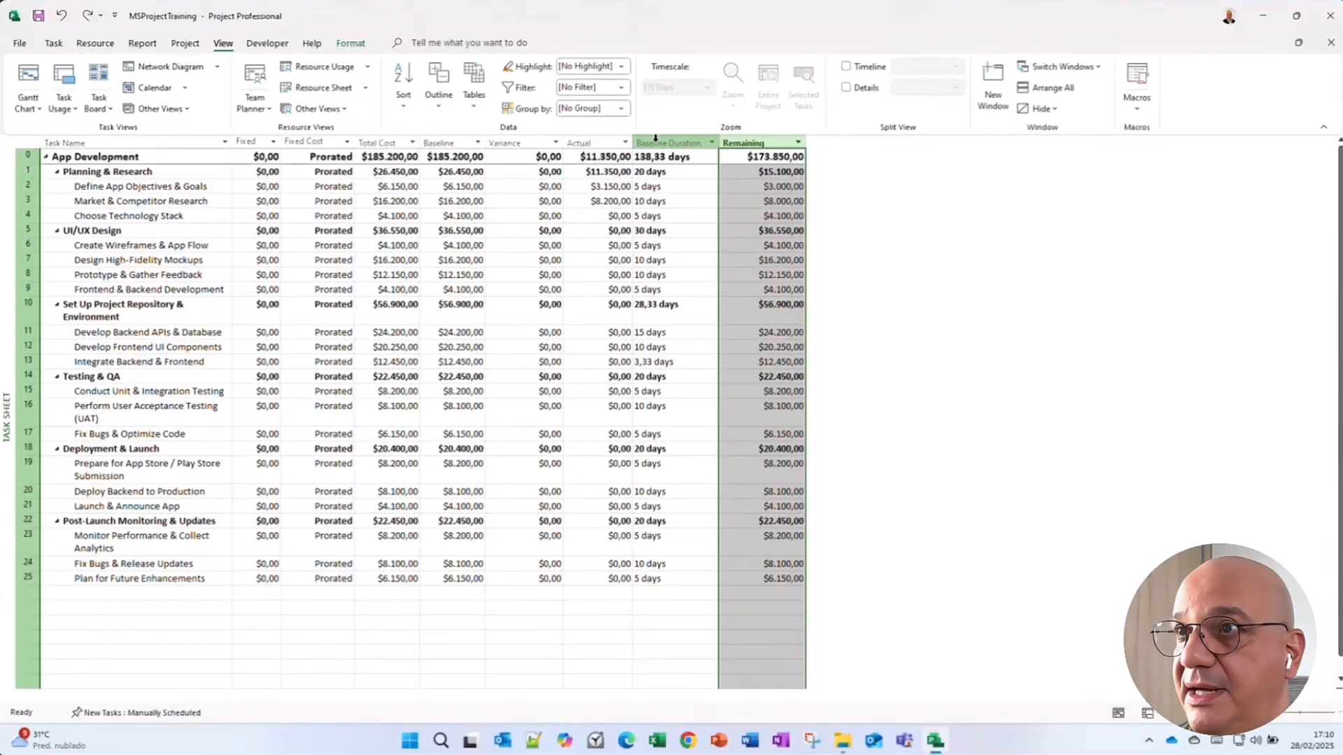
pyautogui.rightClick(656, 138)
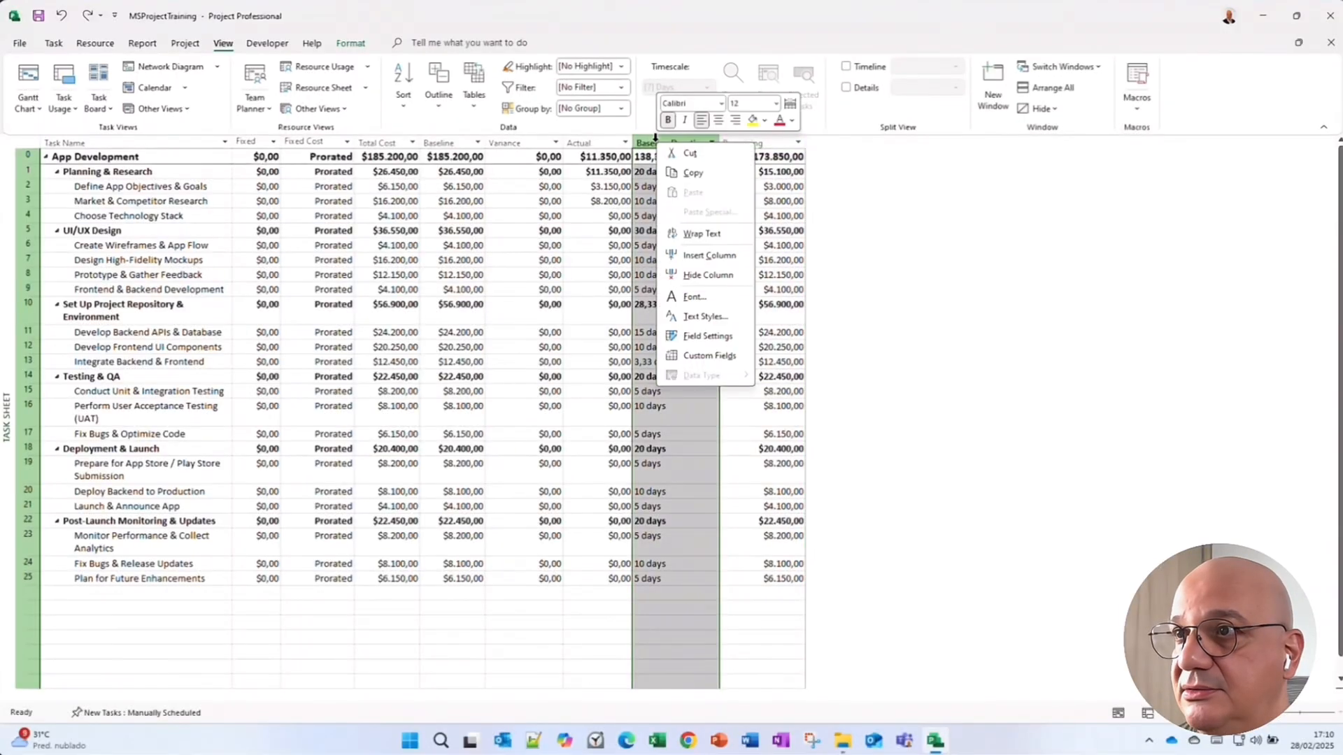
pyautogui.click(702, 253)
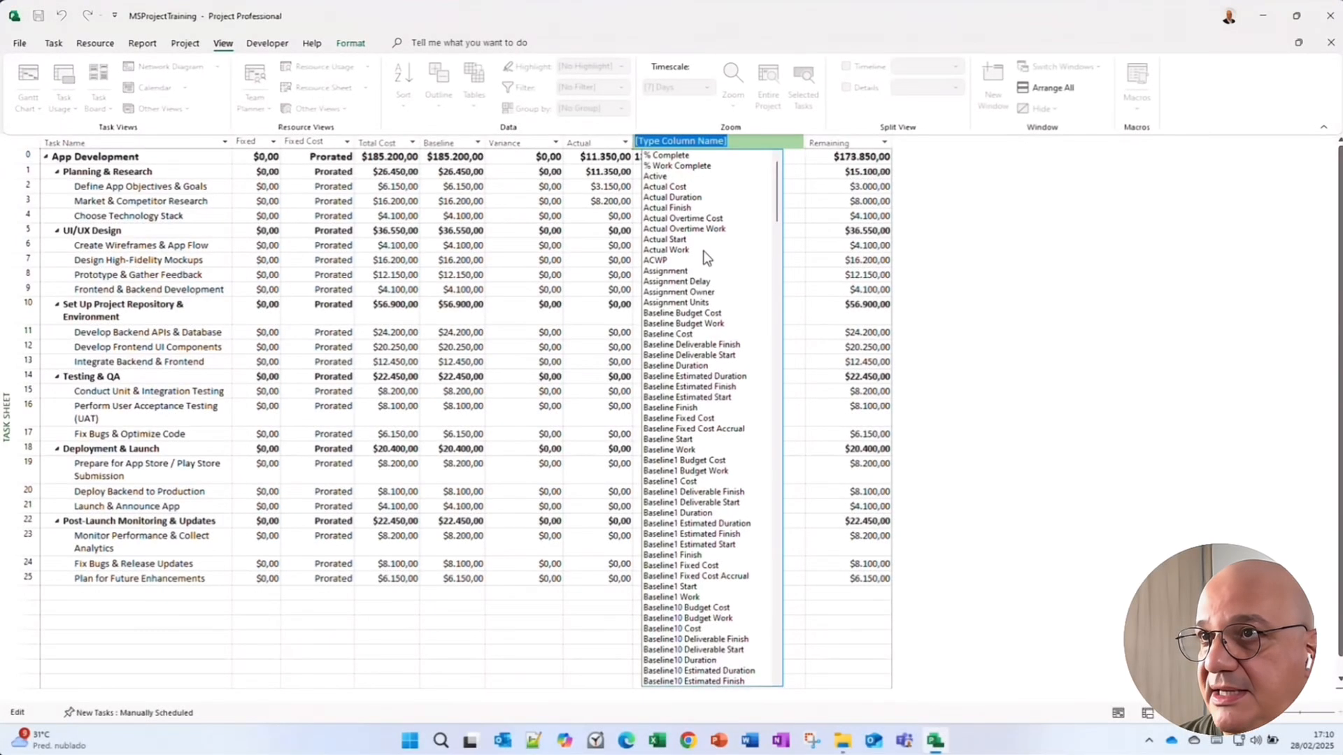
pyautogui.write('base')
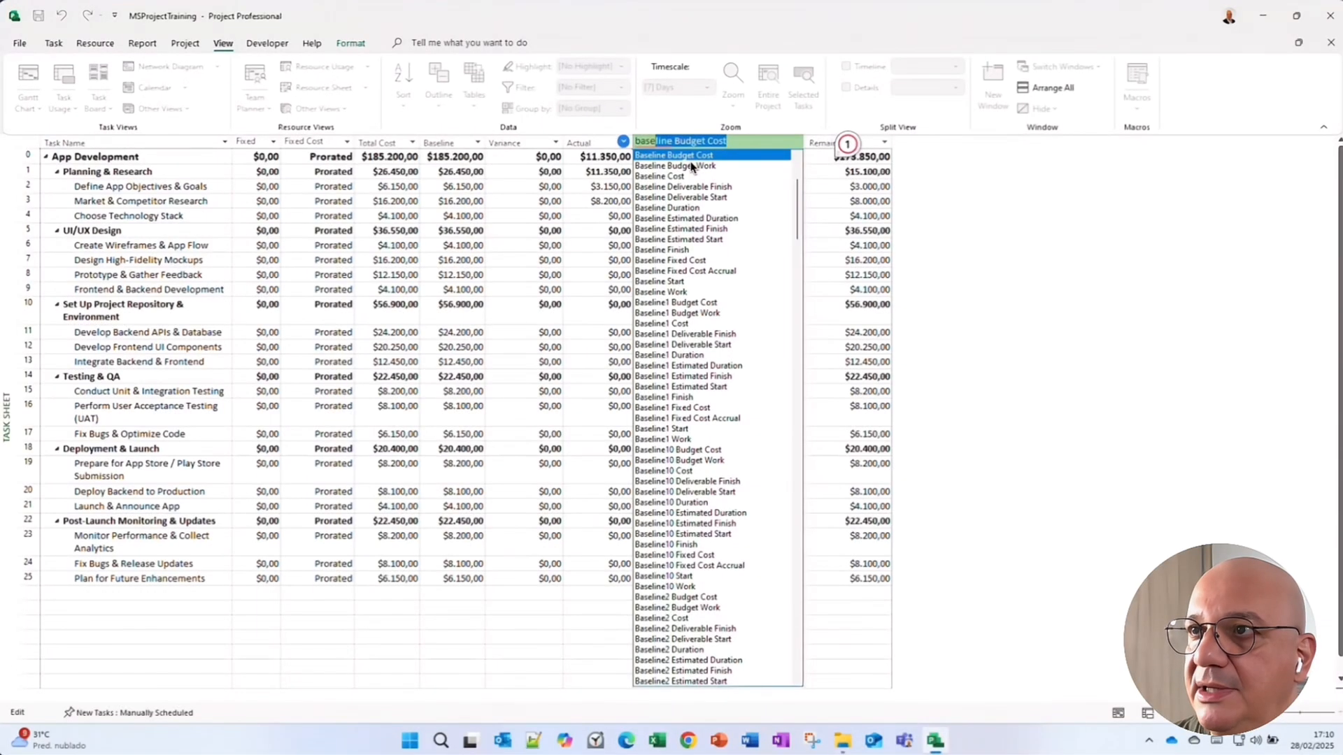
pyautogui.write('line1')
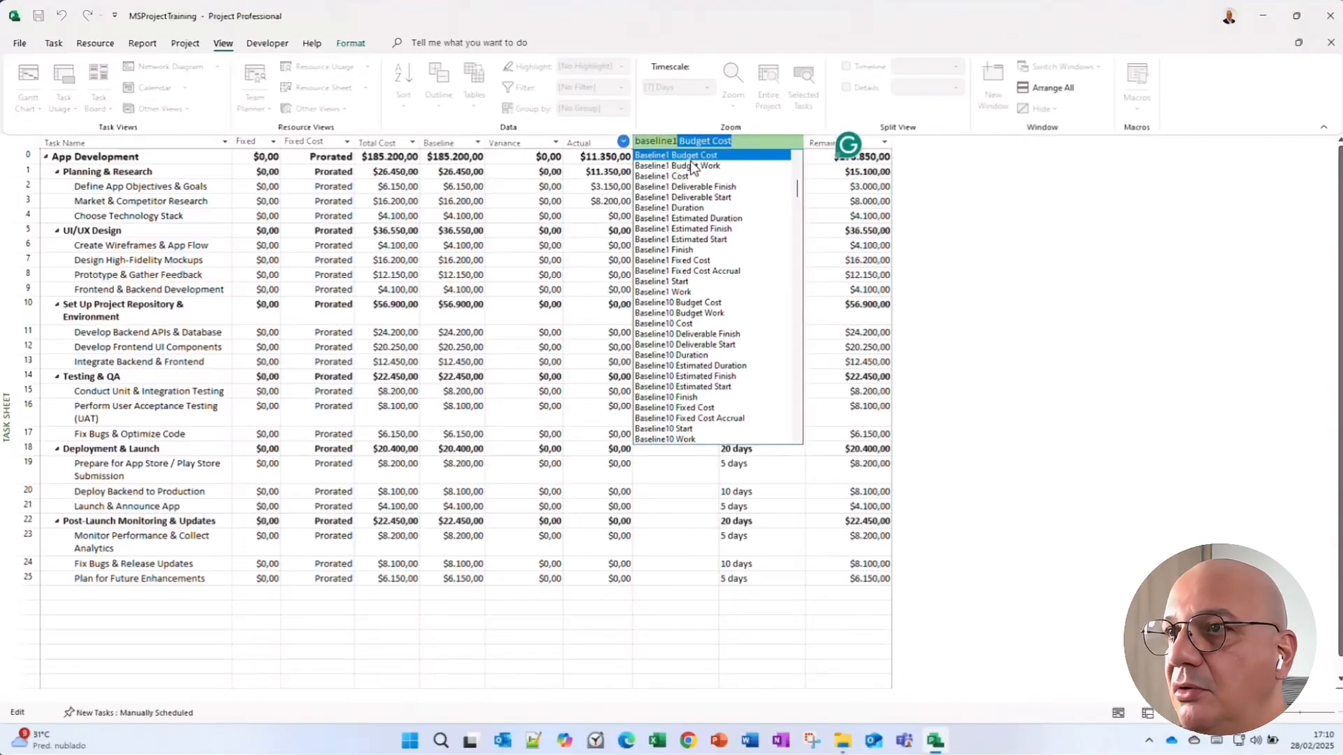
pyautogui.click(693, 207)
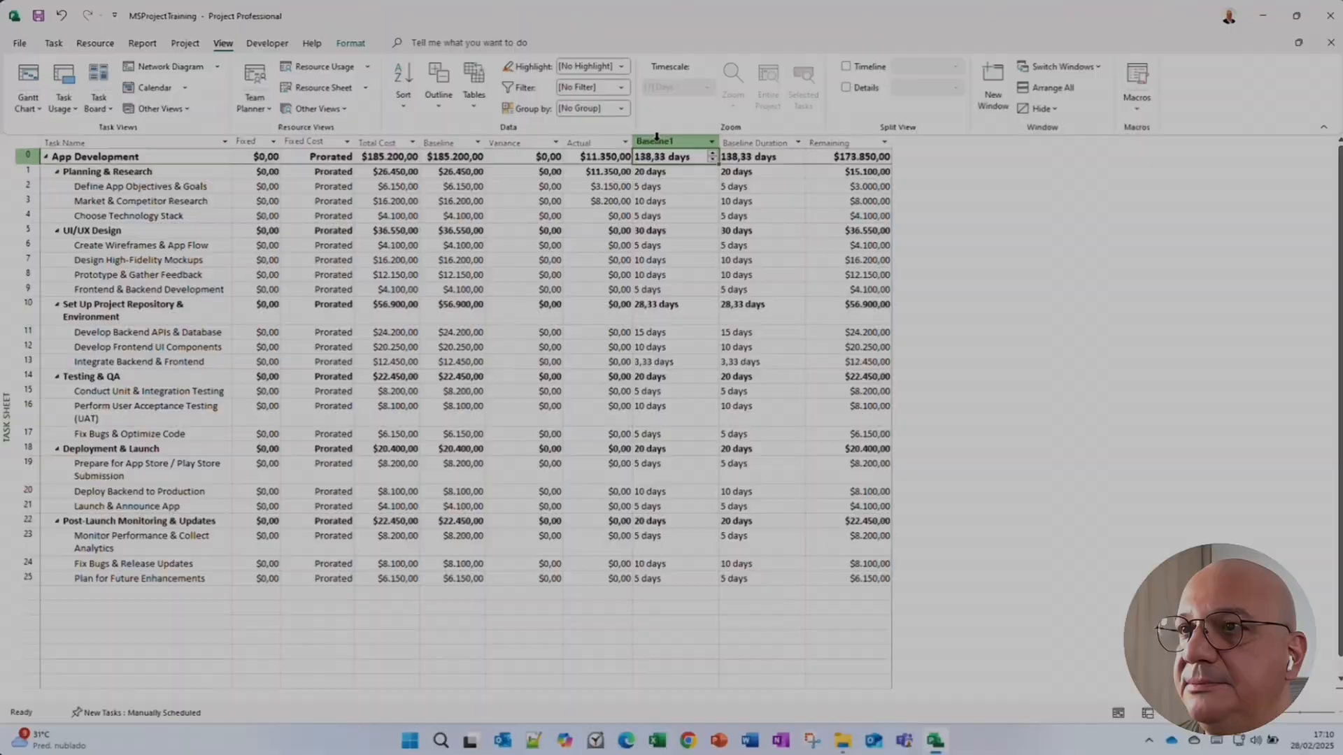
pyautogui.moveTo(657, 136); pyautogui.dragTo(693, 141)
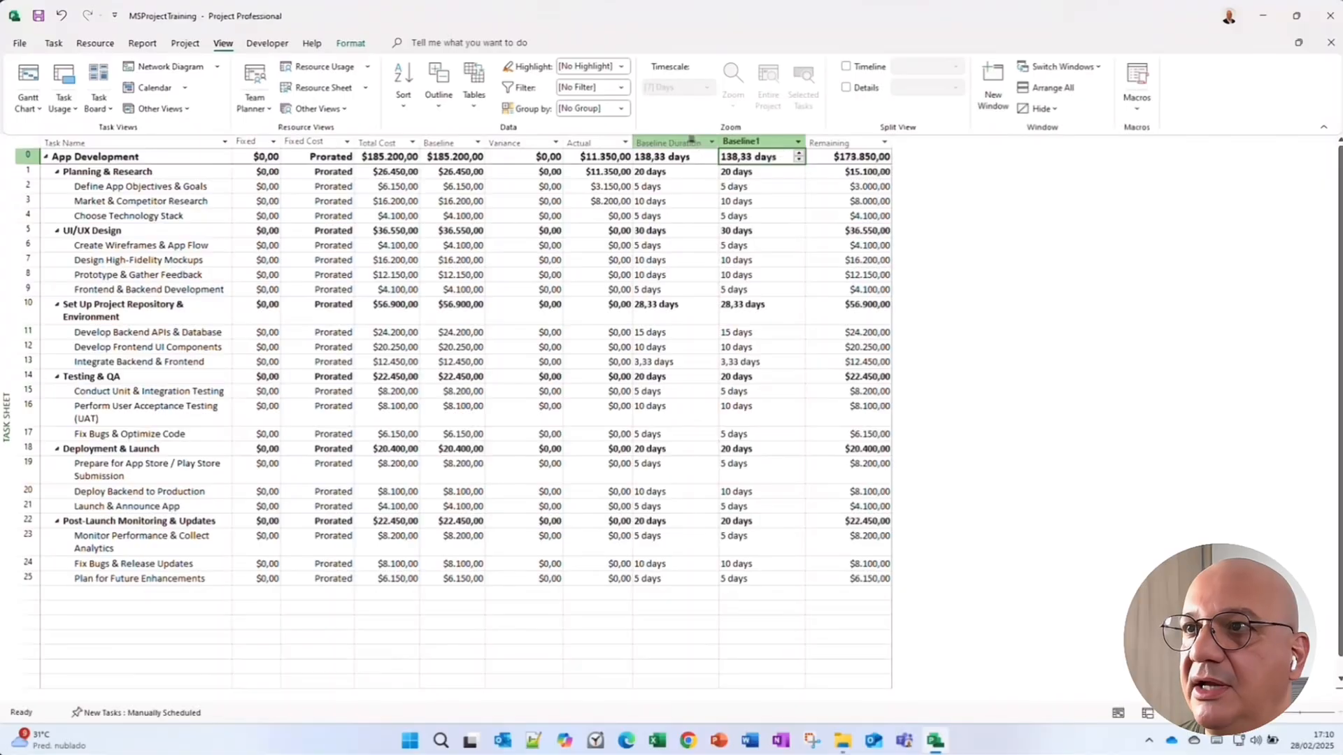
pyautogui.click(691, 139)
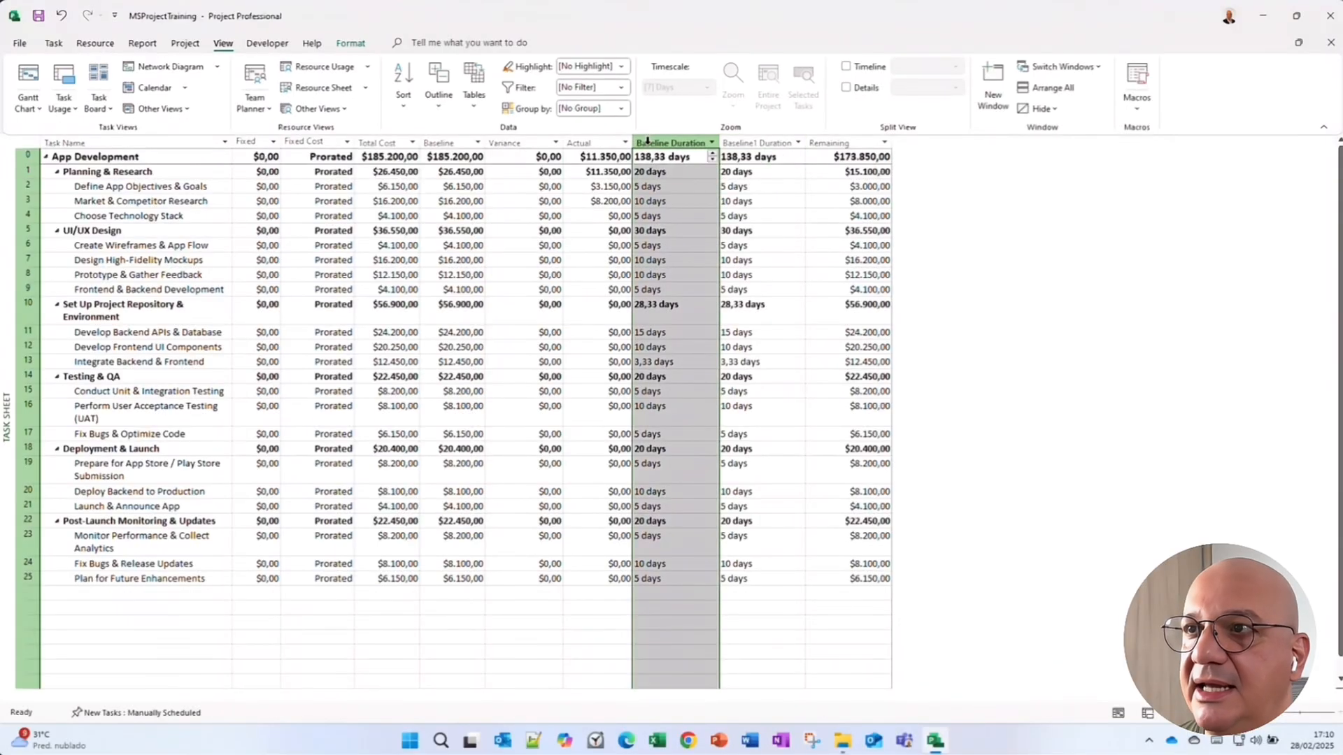
# Insert a Baseline1 Cost column between the Baseline and Variance columns.
pyautogui.click(746, 142)
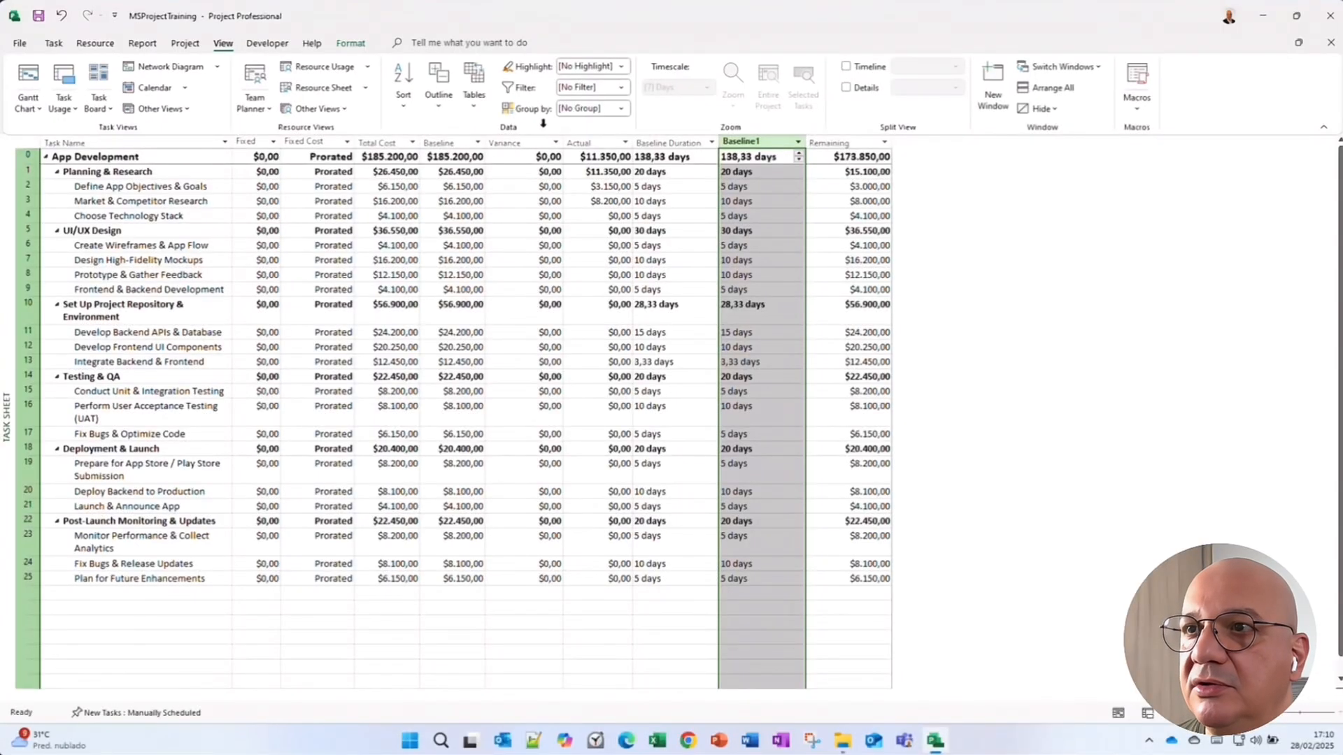
pyautogui.click(535, 141)
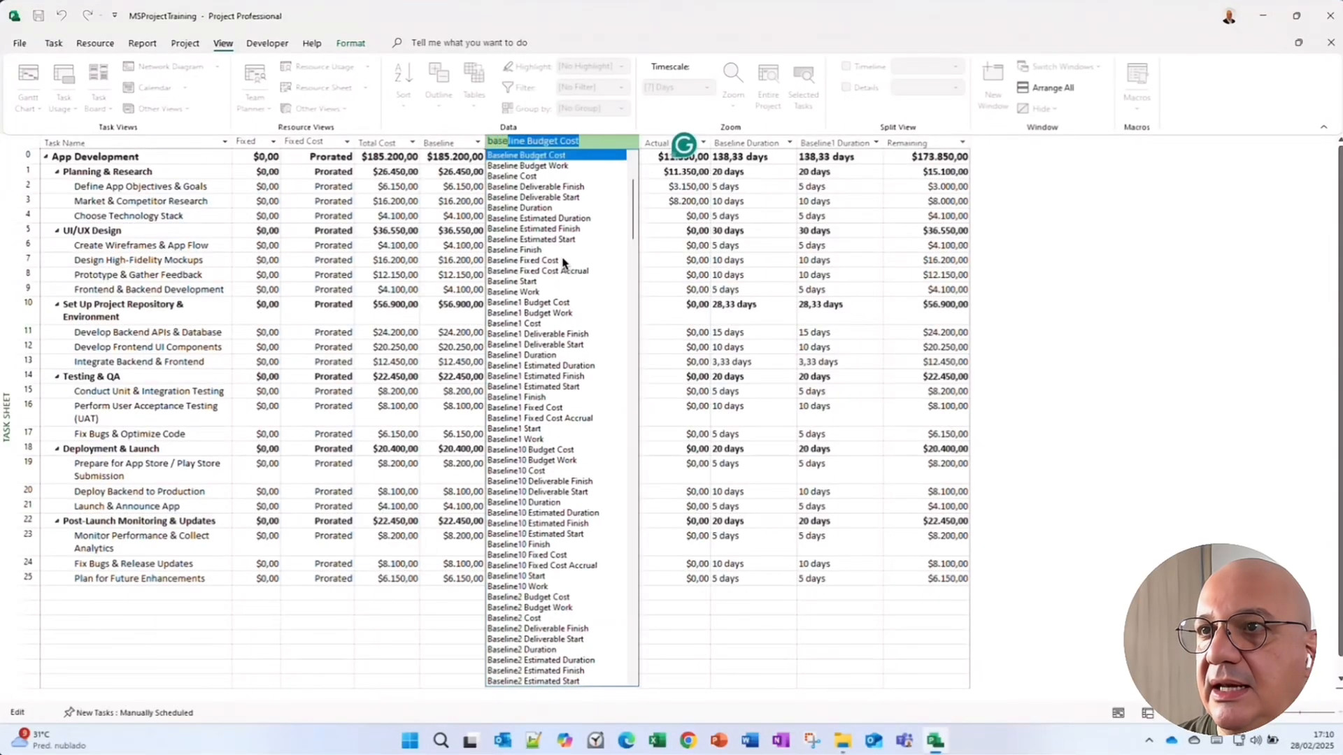
pyautogui.write('line1 Cost')
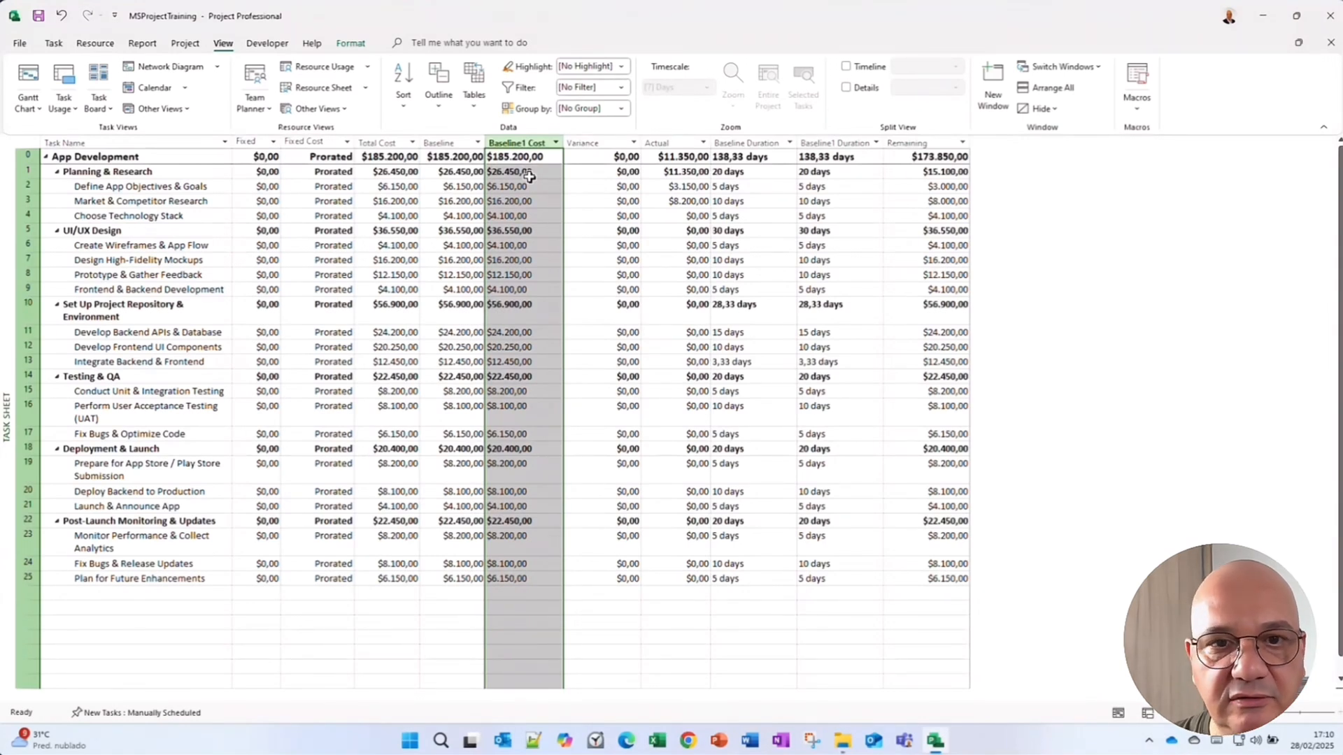
pyautogui.click(528, 200)
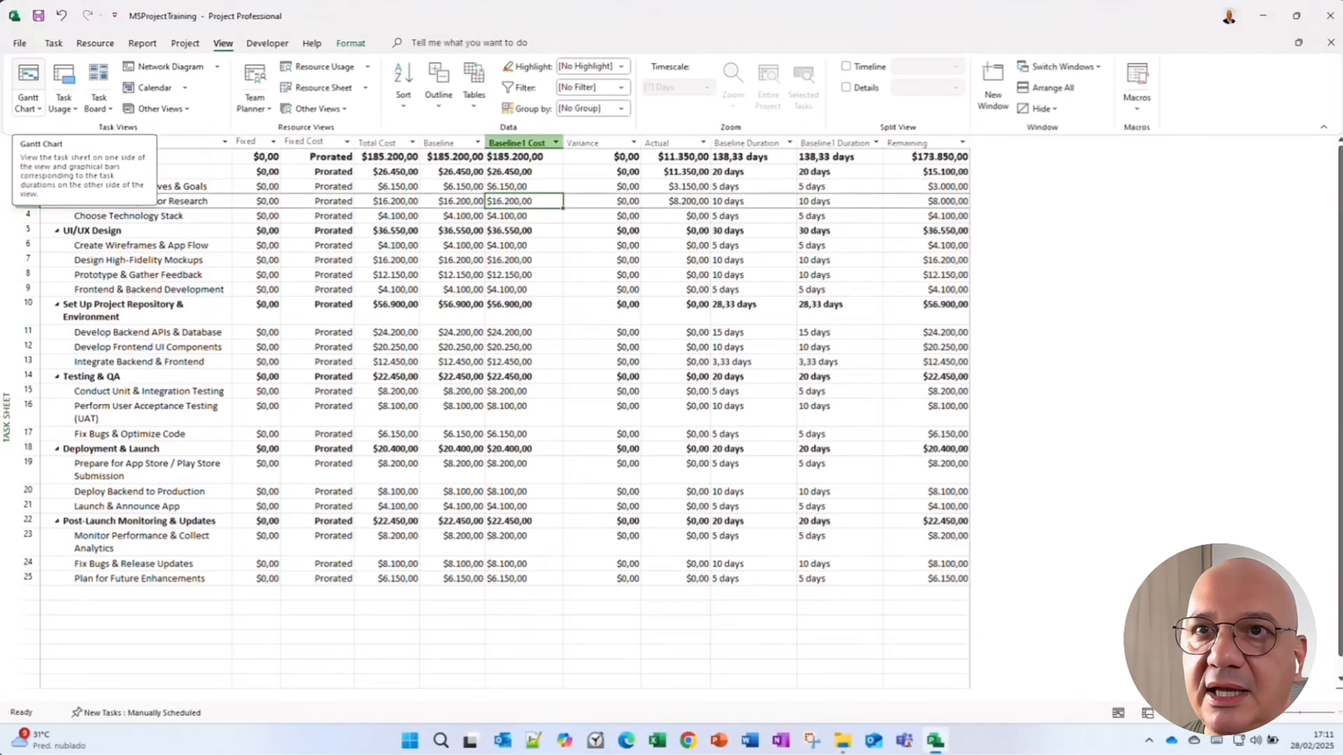
# Switch to the Gantt Chart view.
pyautogui.click(45, 70)
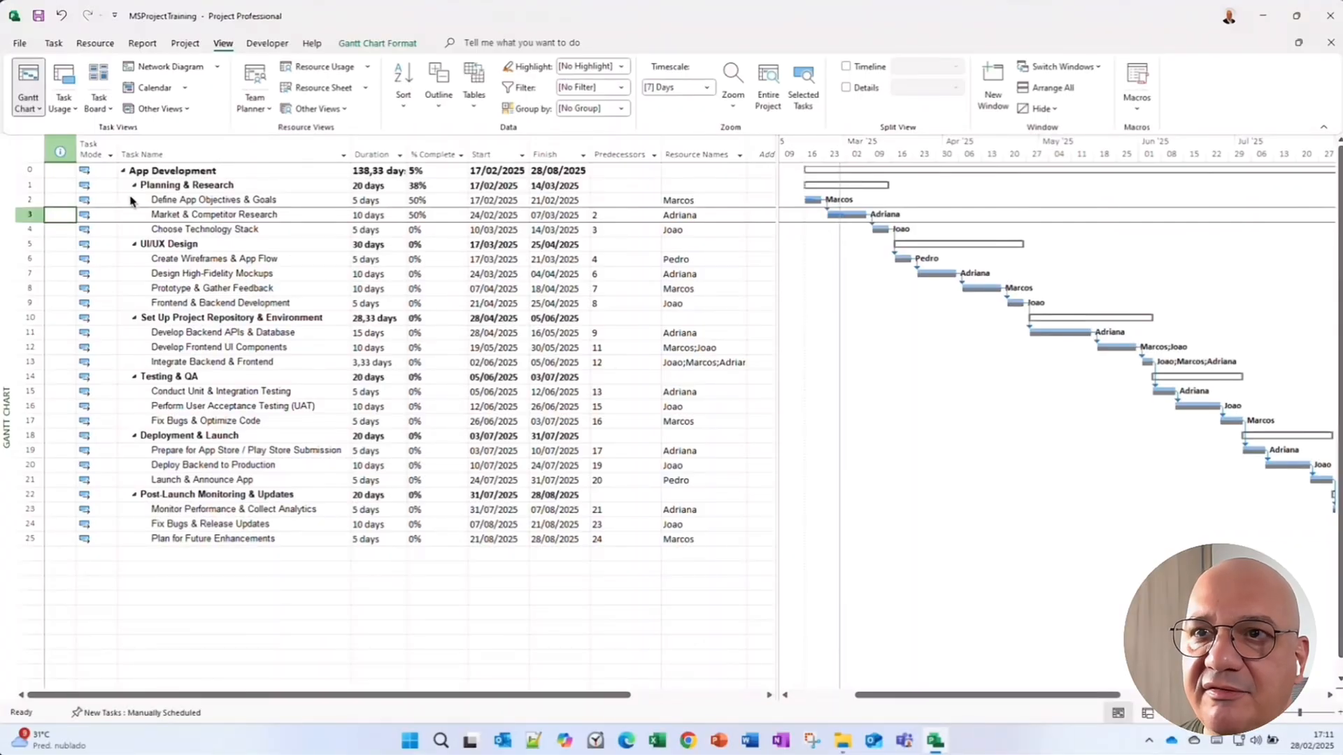
pyautogui.click(168, 184)
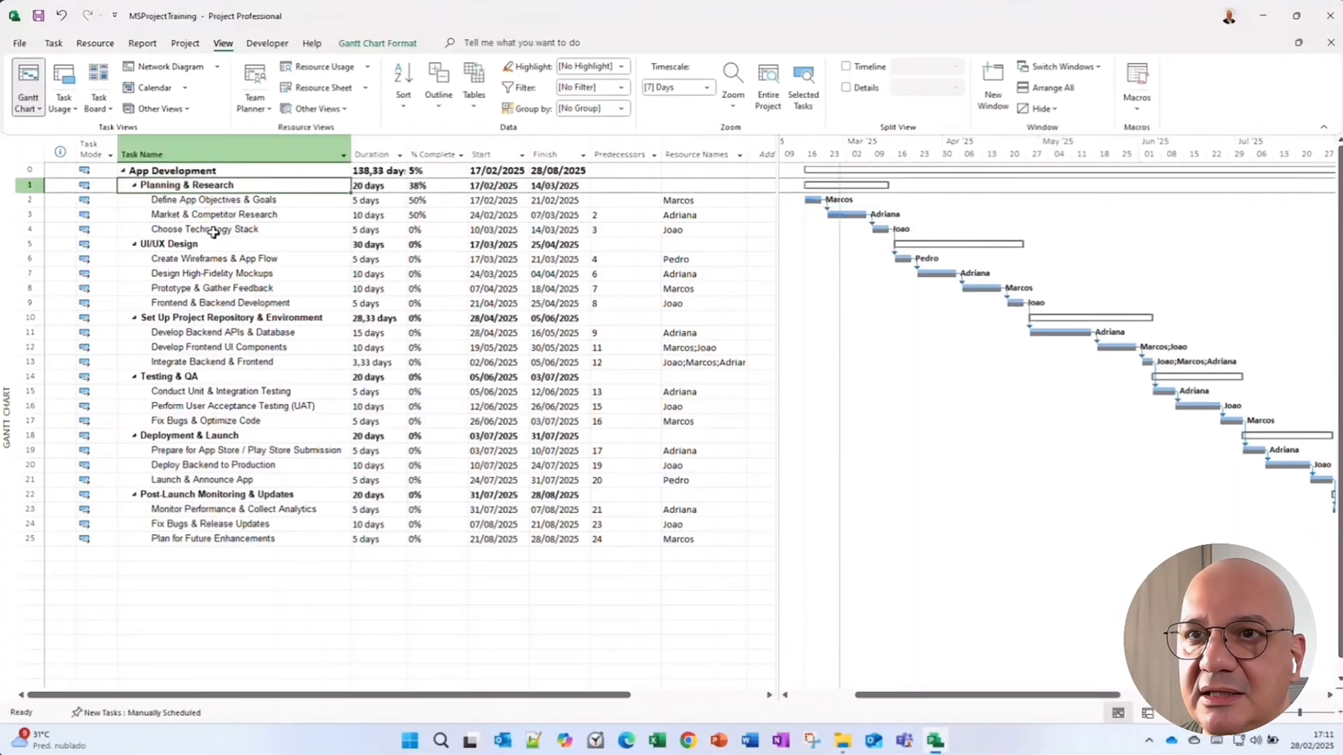
pyautogui.click(203, 254)
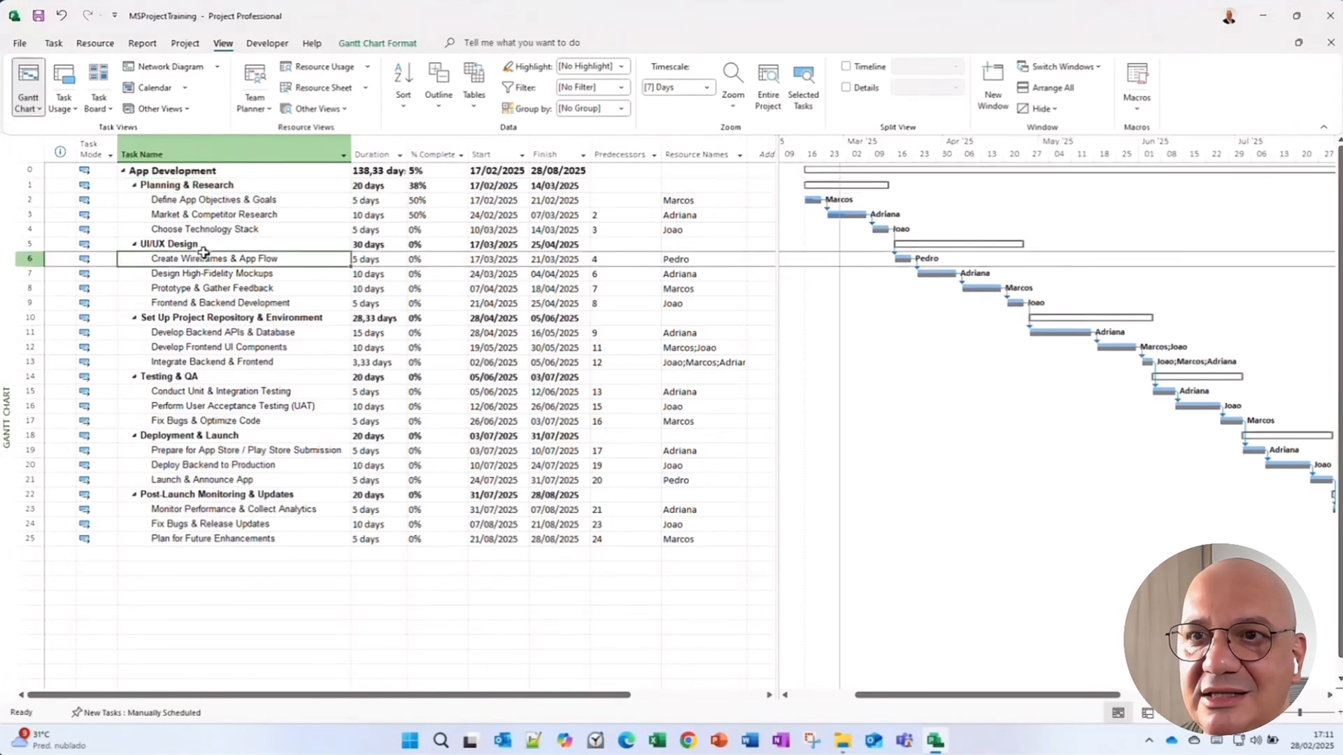
pyautogui.click(164, 245)
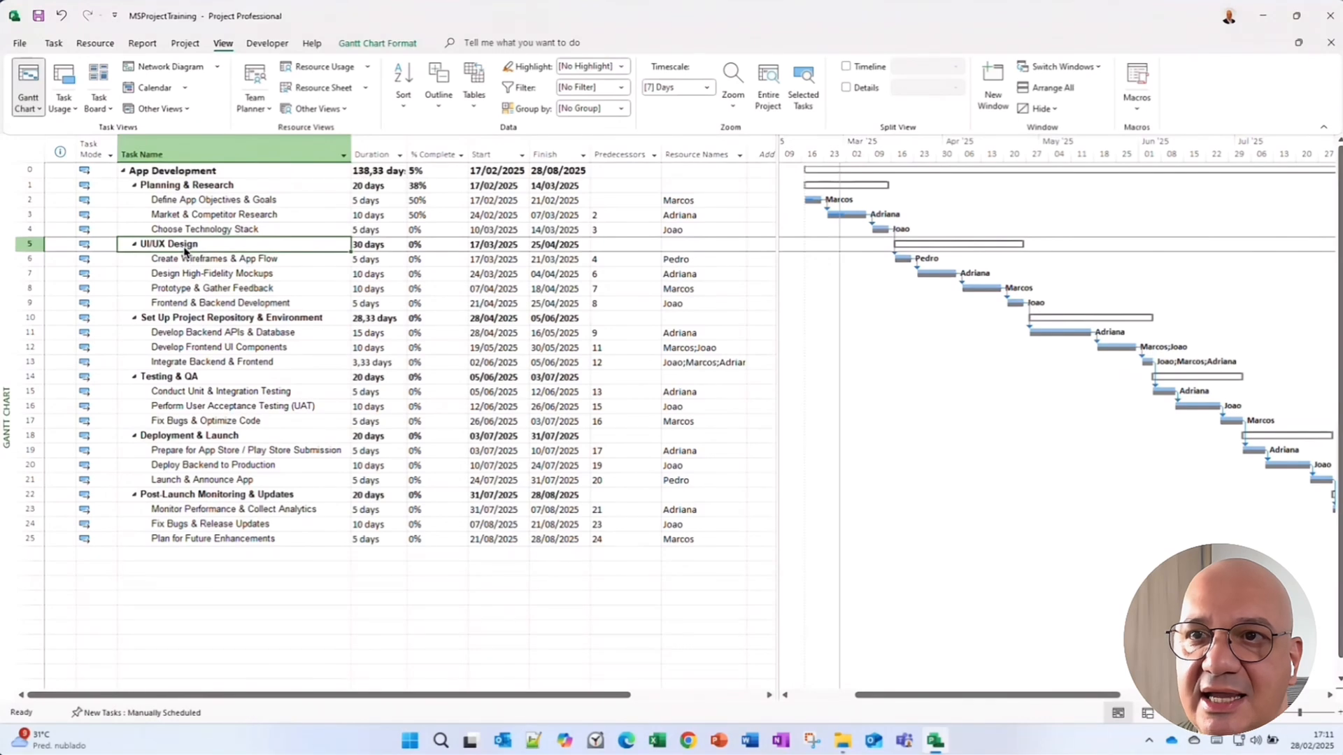
# Change the duration of Design High-Fidelity Mockups to 15 days and Prototype & Gather Feedback to 20 days.
pyautogui.click(369, 276)
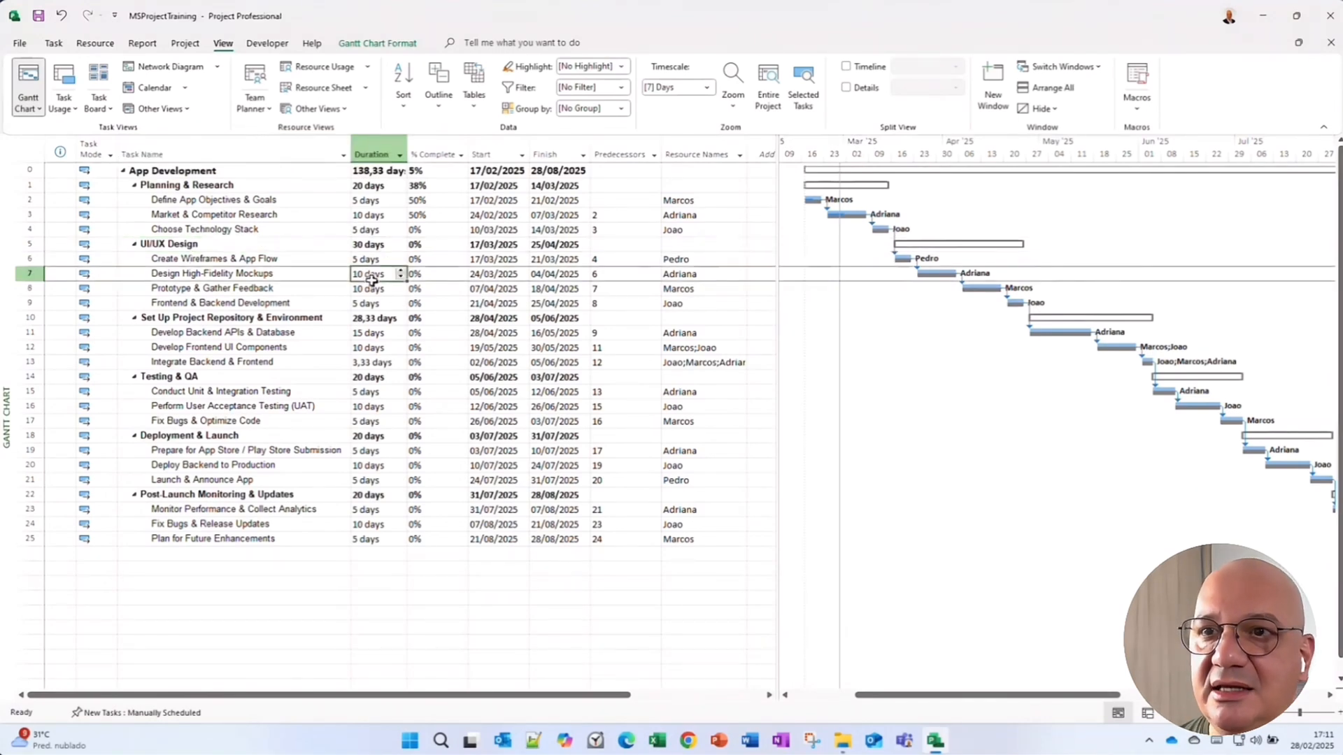
pyautogui.write('15')
pyautogui.press('Escape')
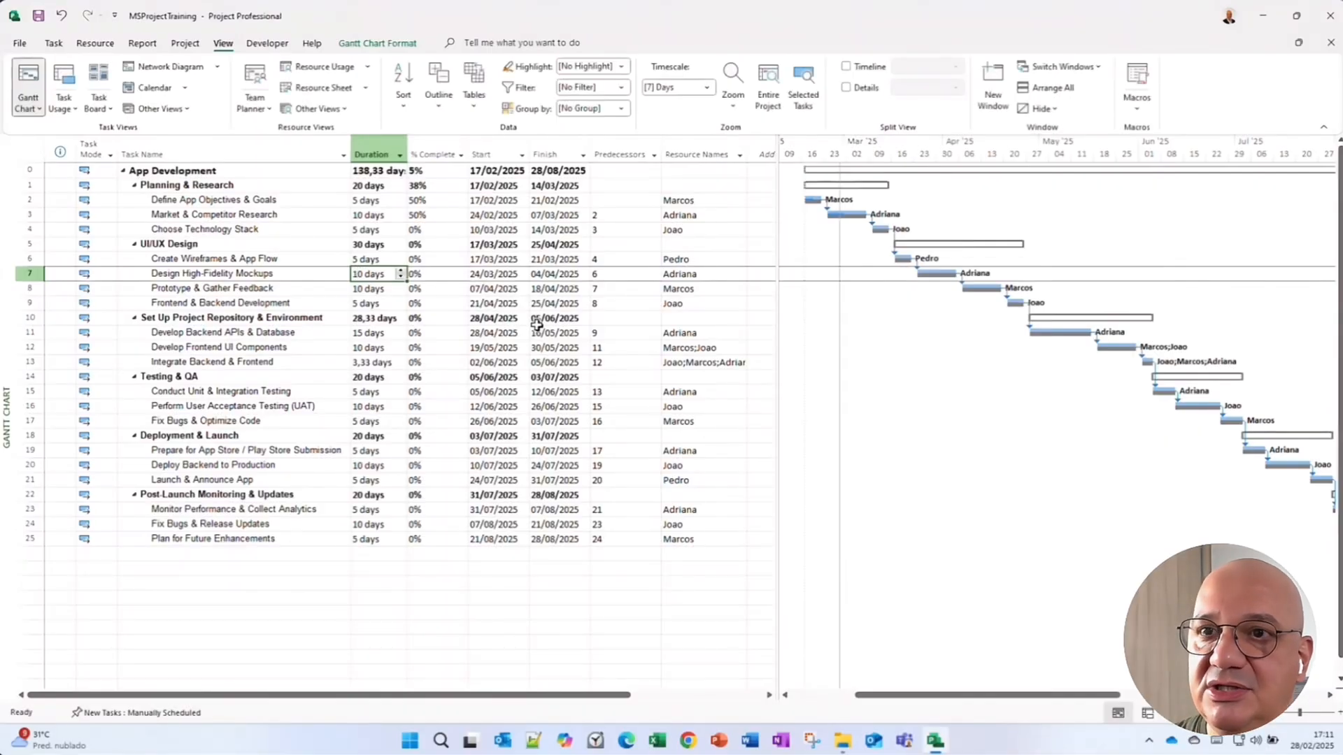
pyautogui.write('1')
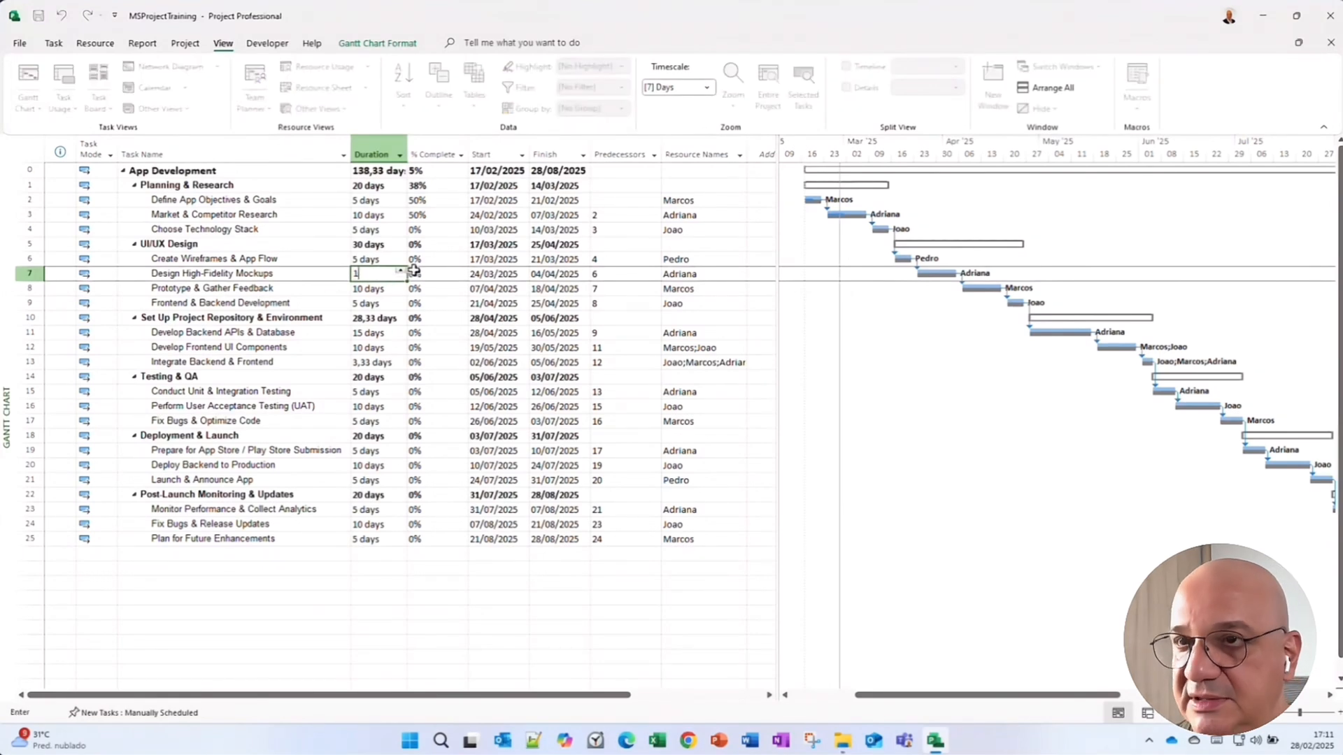
pyautogui.write('5')
pyautogui.press('Return')
pyautogui.write('20')
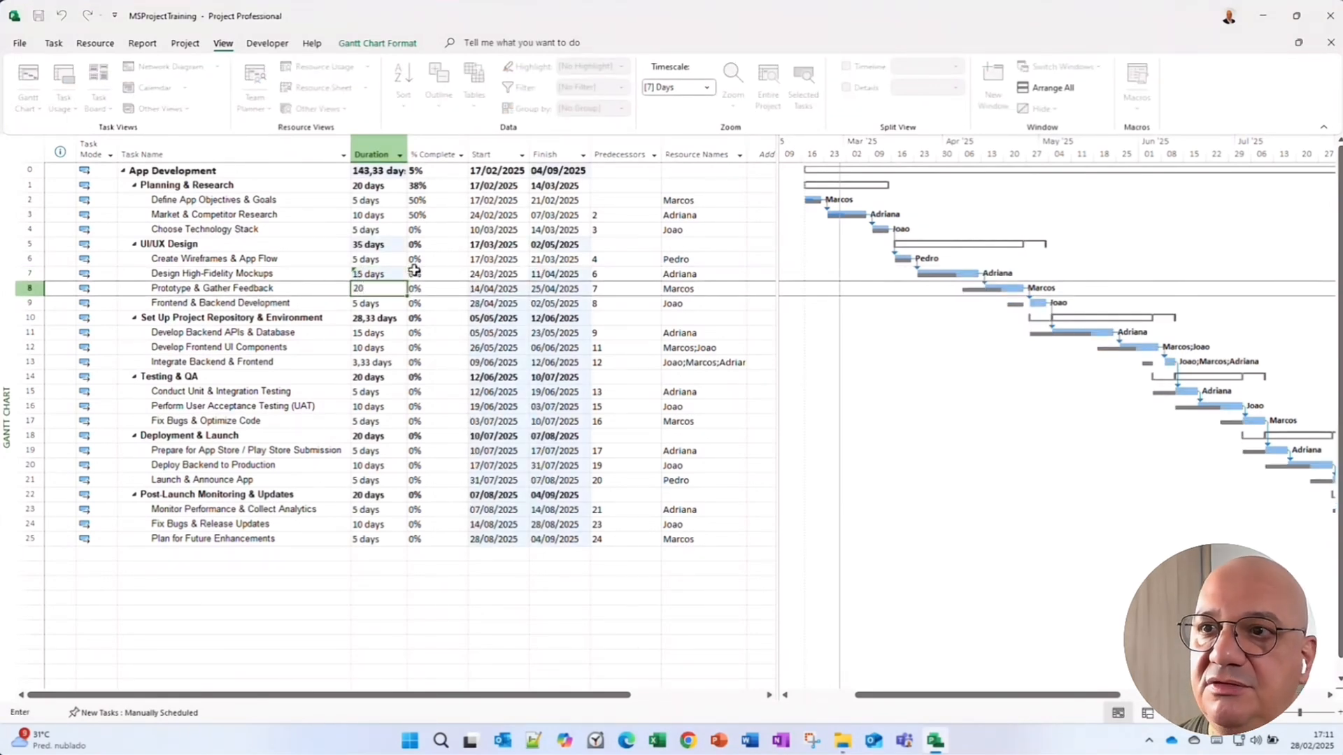
pyautogui.press('Return')
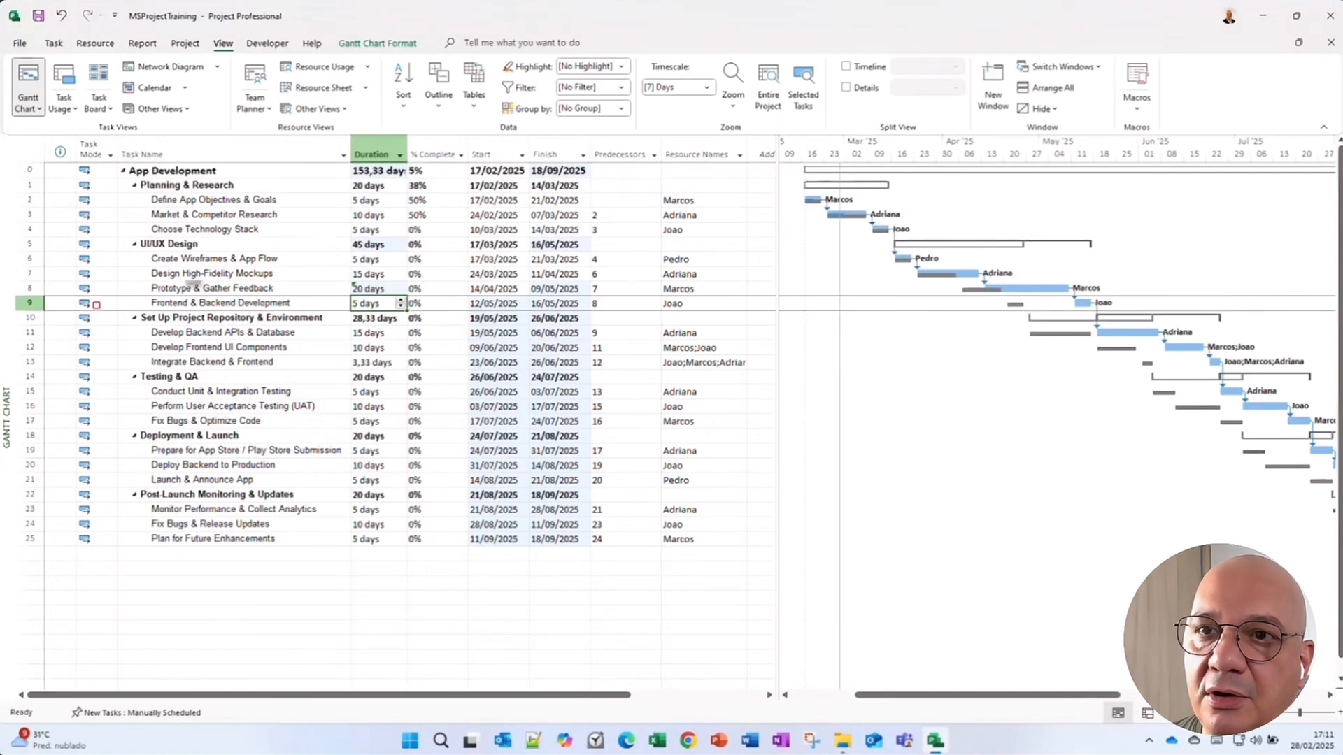
pyautogui.moveTo(60, 272)
pyautogui.mouseDown()
pyautogui.moveTo(76, 297)
pyautogui.moveTo(106, 553)
pyautogui.mouseUp()
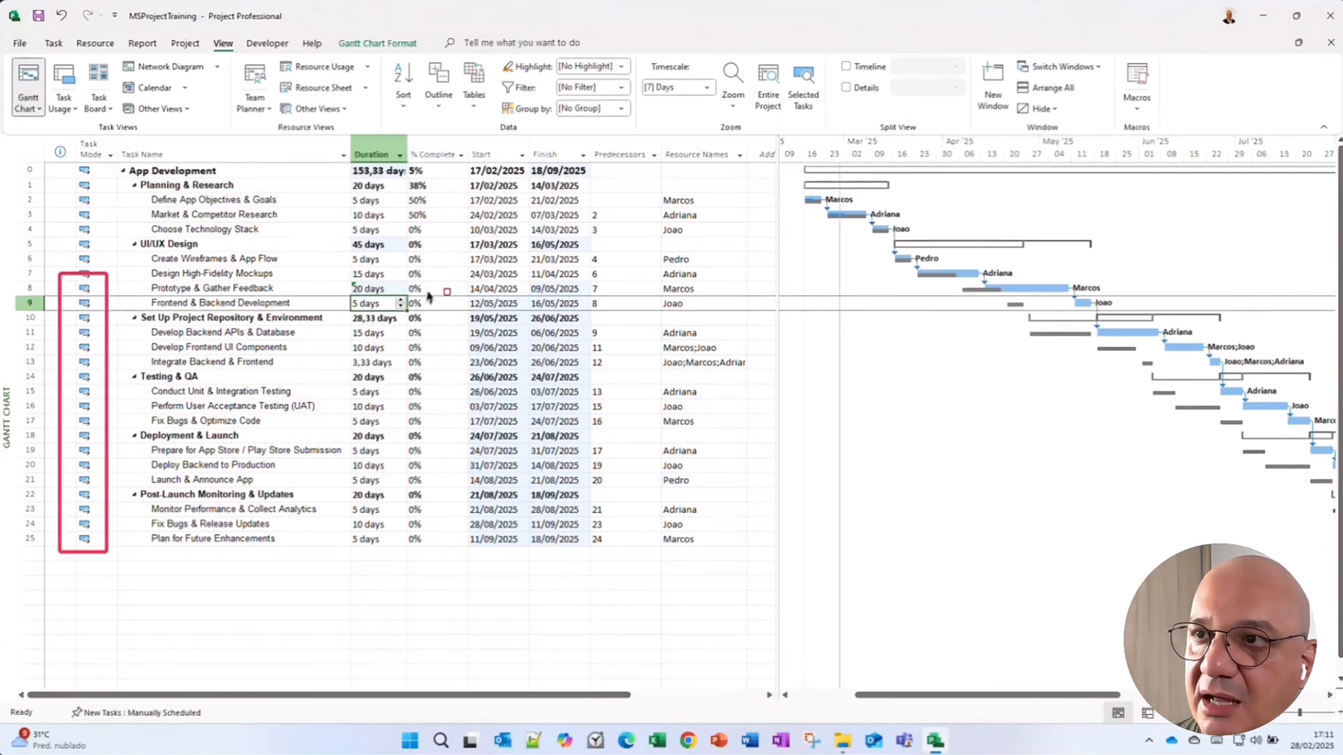
pyautogui.moveTo(445, 286); pyautogui.dragTo(628, 579)
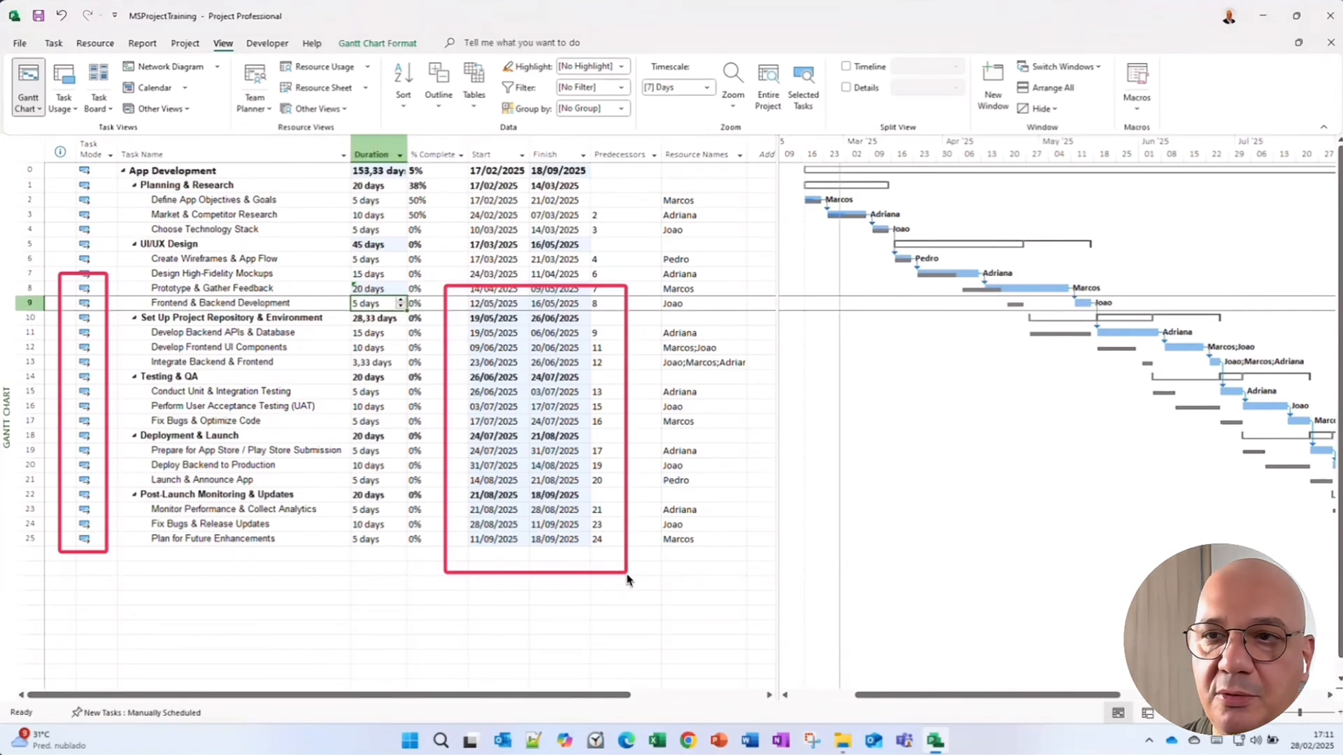
pyautogui.hotkey('ctrl', '2')
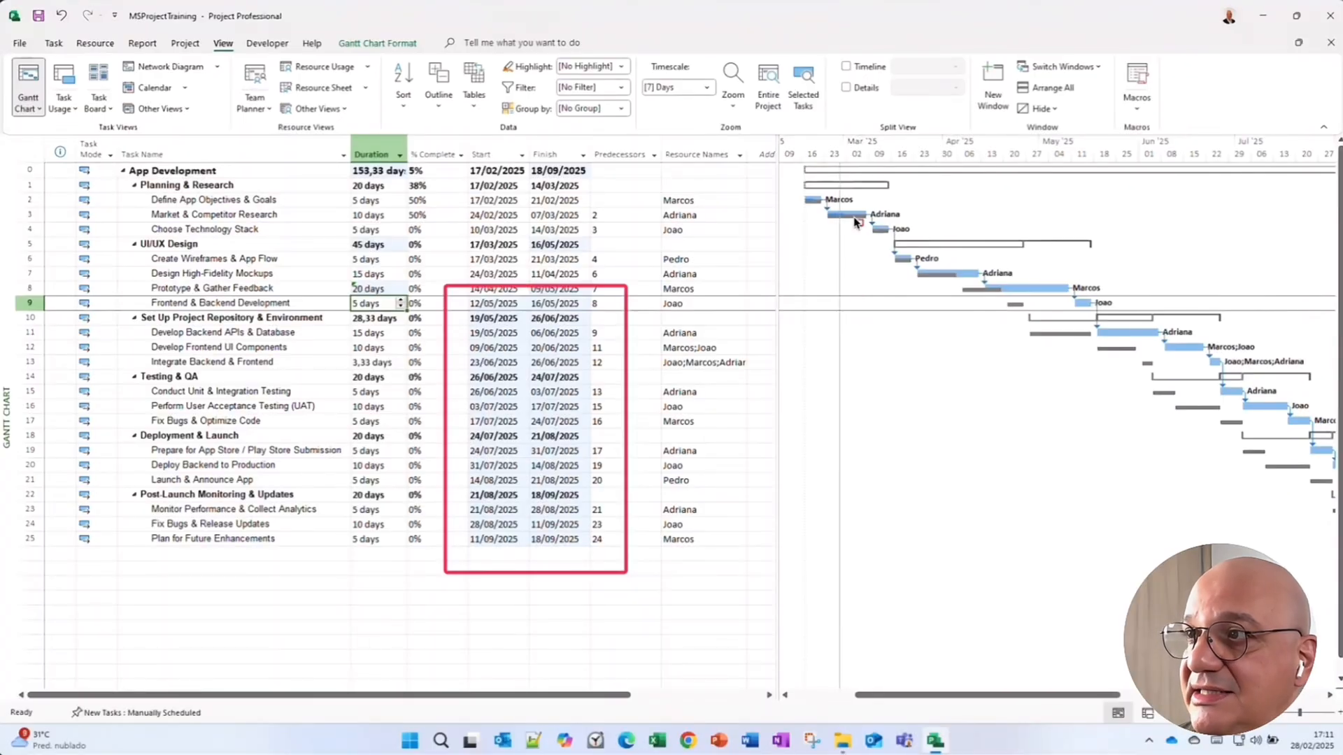
pyautogui.moveTo(848, 202)
pyautogui.mouseDown()
pyautogui.moveTo(1329, 580)
pyautogui.moveTo(1329, 516)
pyautogui.mouseUp()
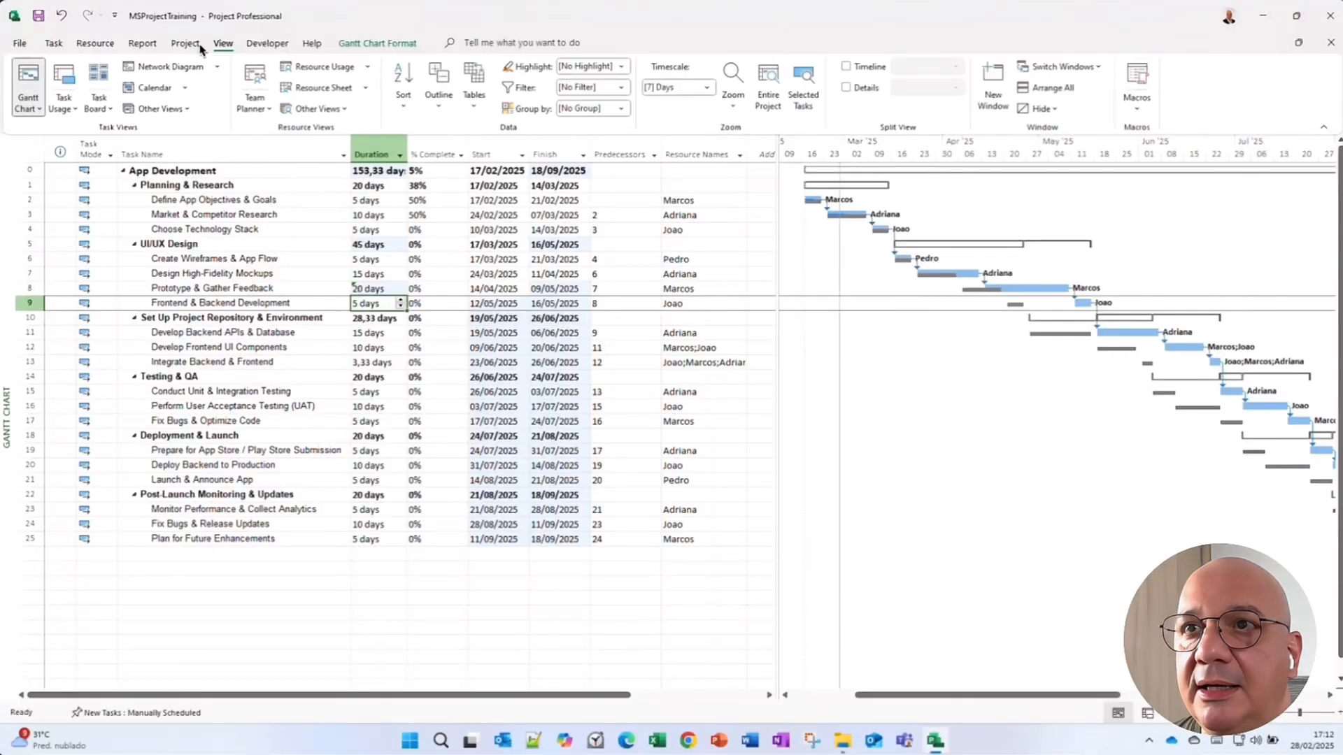
# Save Baseline 2 for the entire project.
pyautogui.click(201, 49)
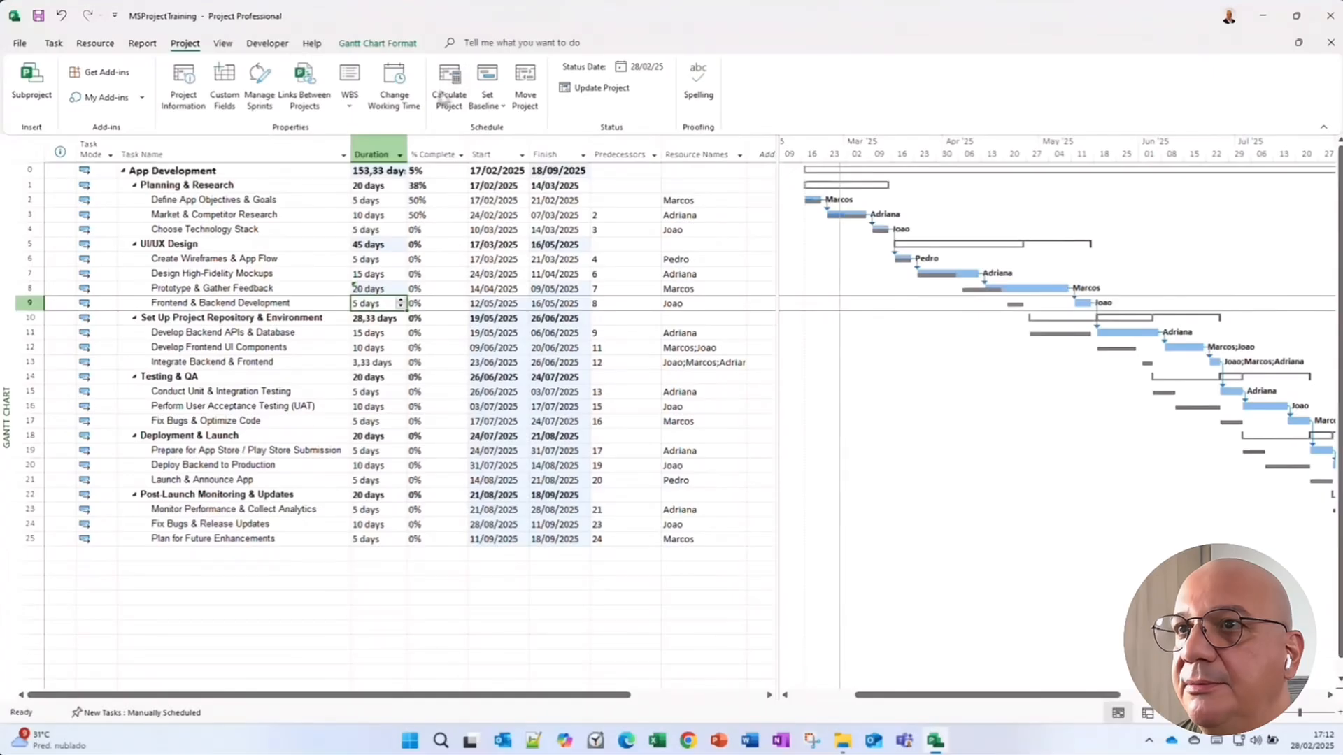
pyautogui.click(488, 106)
pyautogui.click(505, 131)
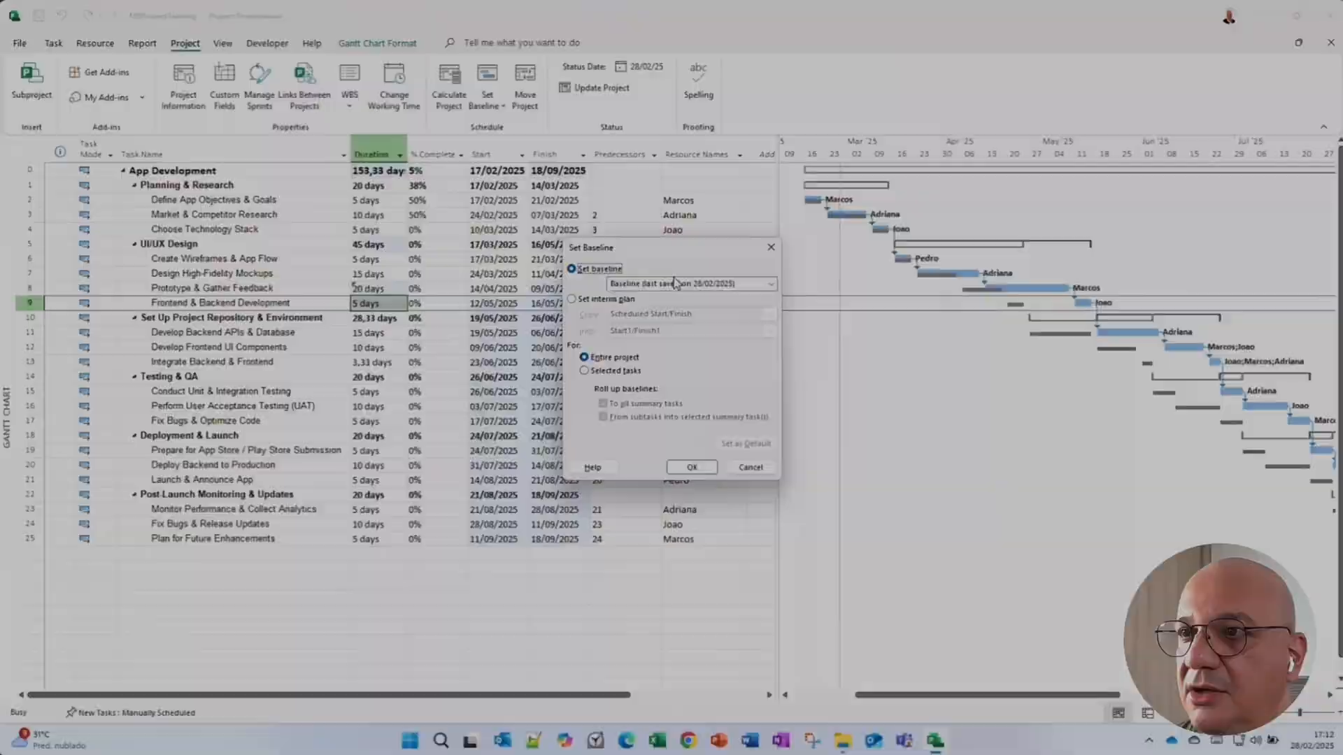
pyautogui.click(675, 283)
pyautogui.click(663, 319)
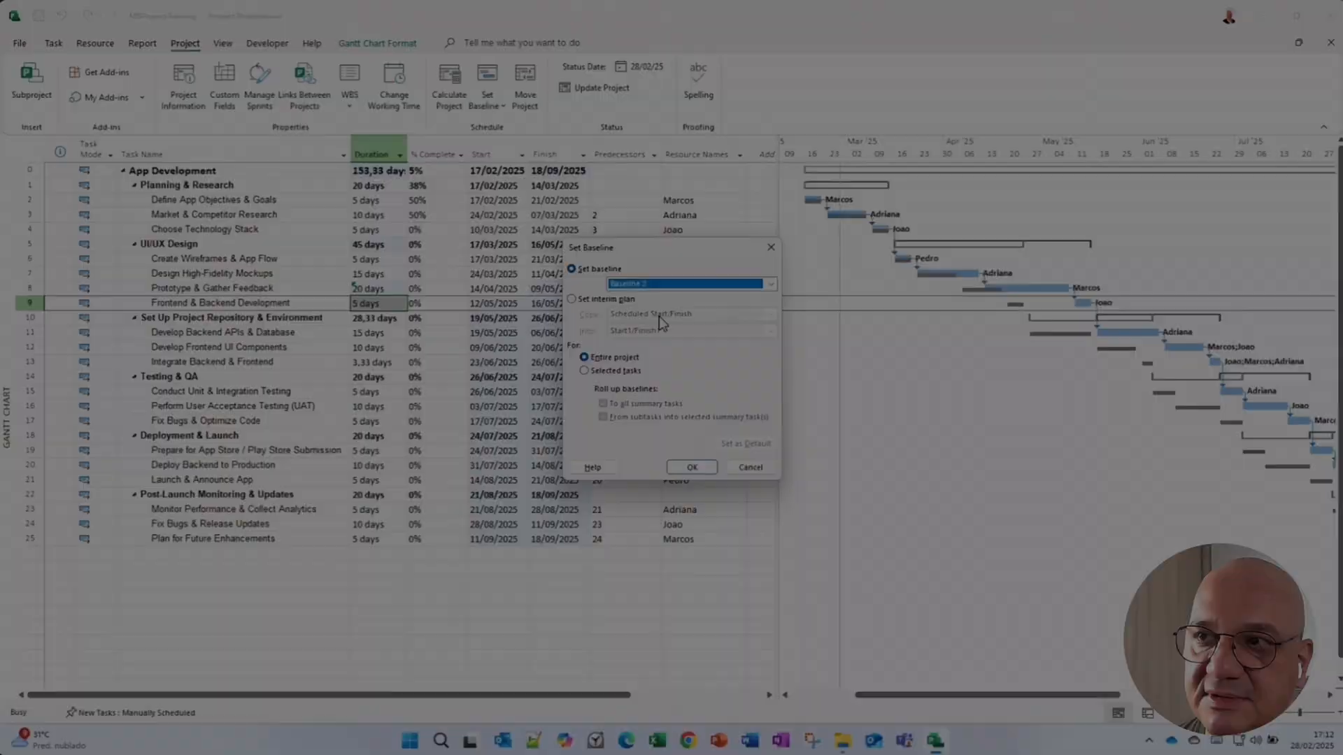
pyautogui.click(691, 466)
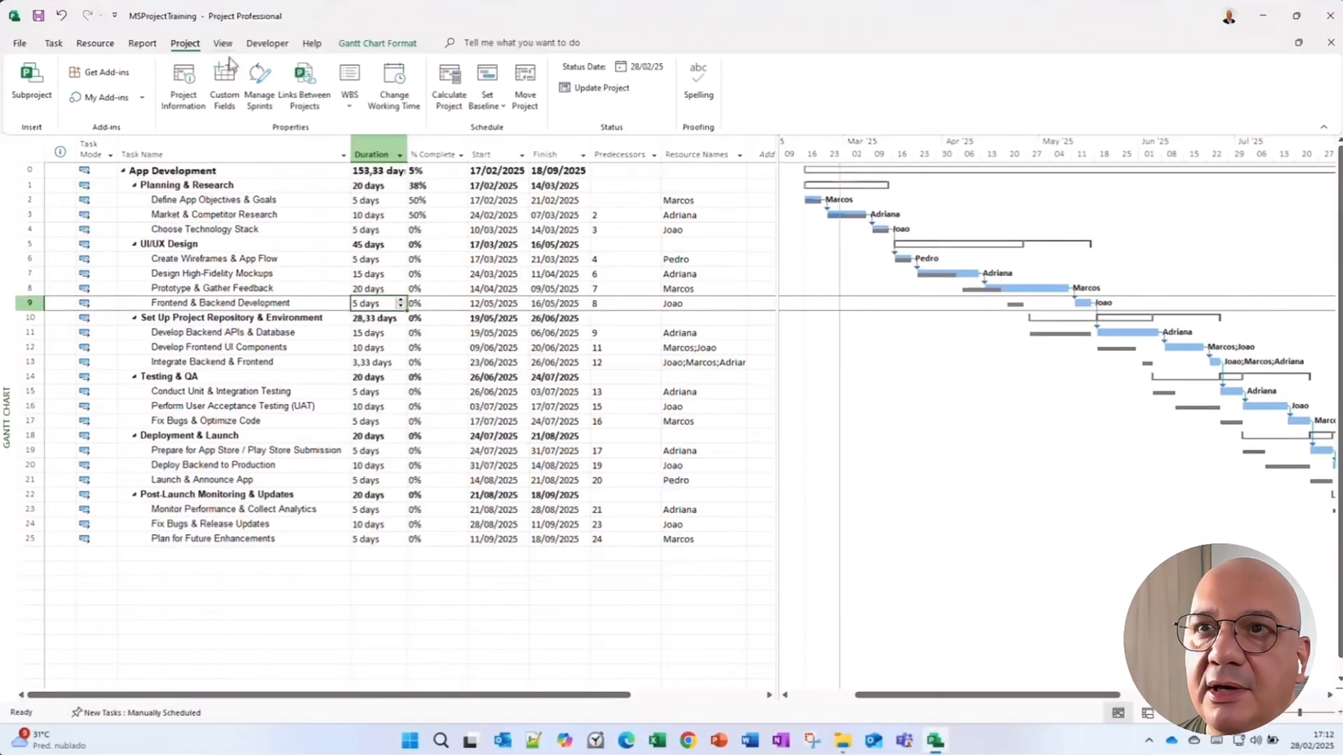
# Switch back to the Task Sheet view.
pyautogui.click(223, 44)
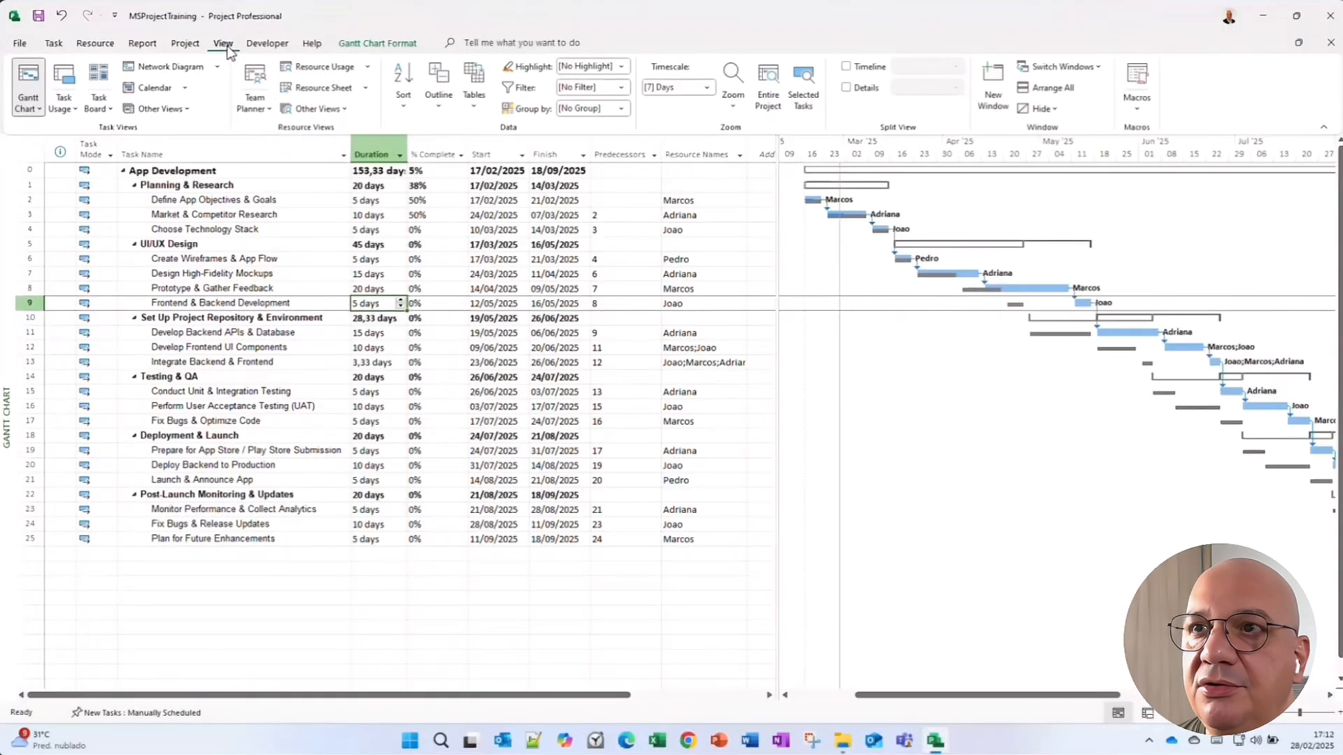
pyautogui.click(337, 108)
pyautogui.click(326, 230)
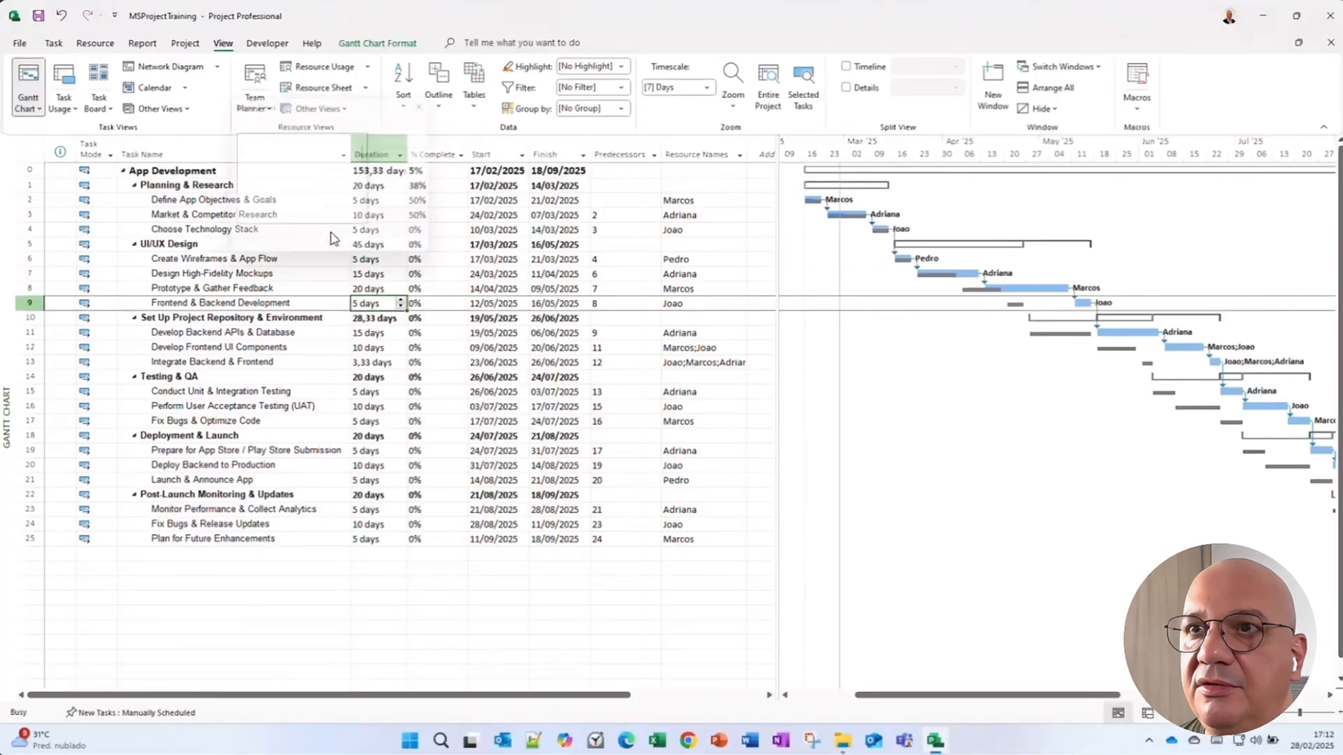
pyautogui.scroll(-5, 294, 210)
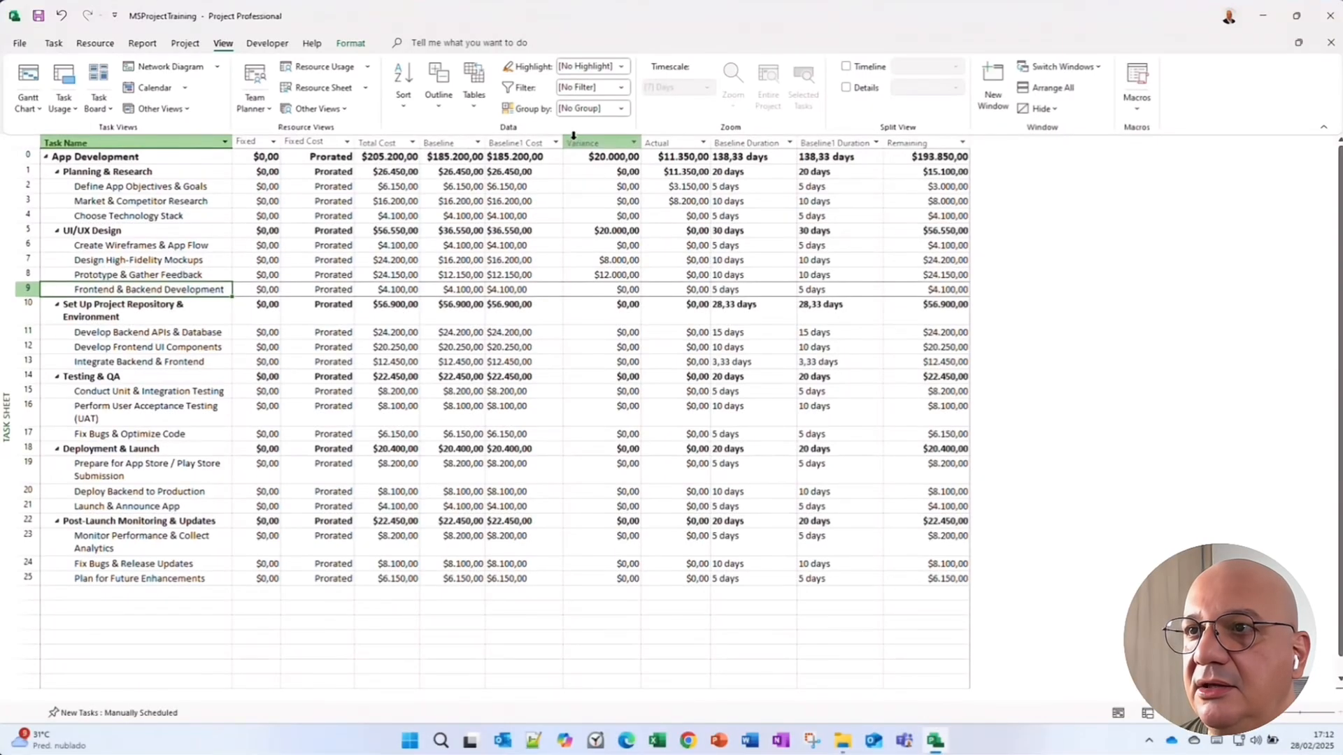
# Insert a Baseline2 Cost column just before the Variance column and compare it with the cost columns.
pyautogui.rightClick(572, 140)
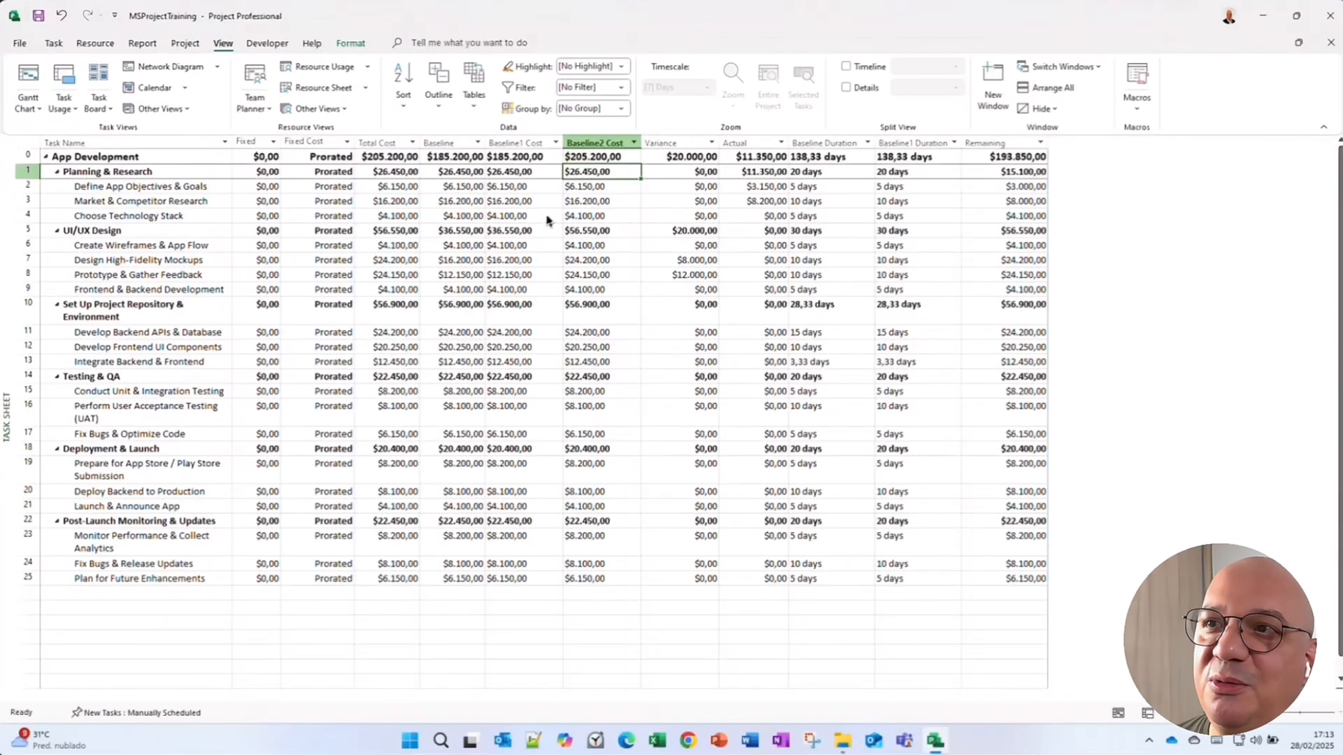
pyautogui.click(596, 158)
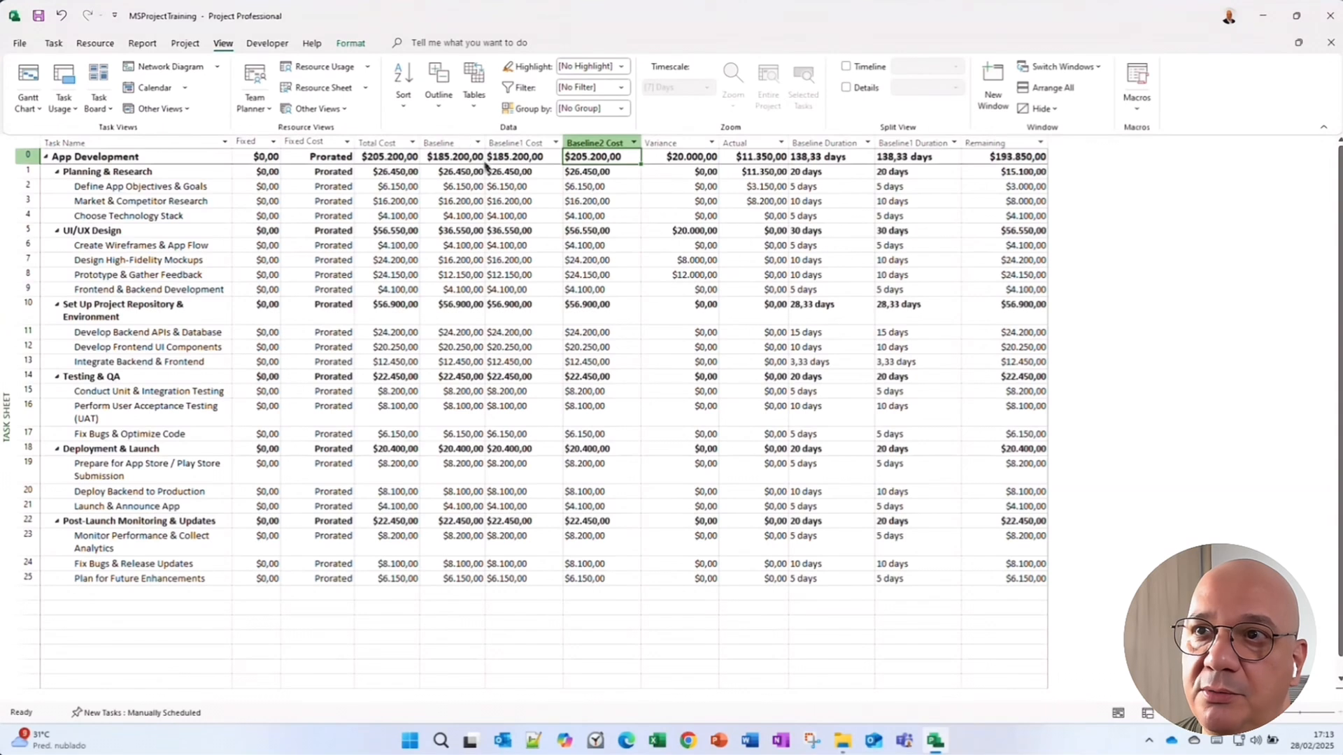
pyautogui.click(388, 143)
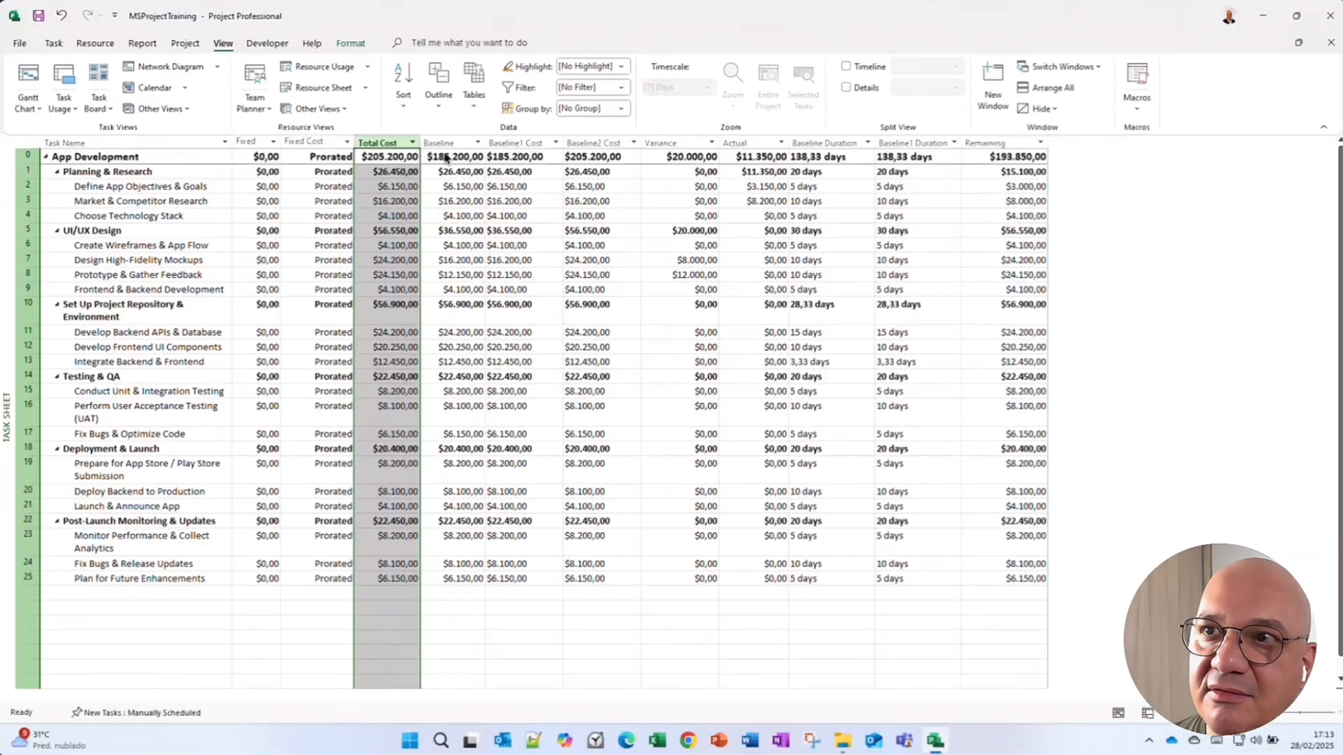
pyautogui.click(451, 142)
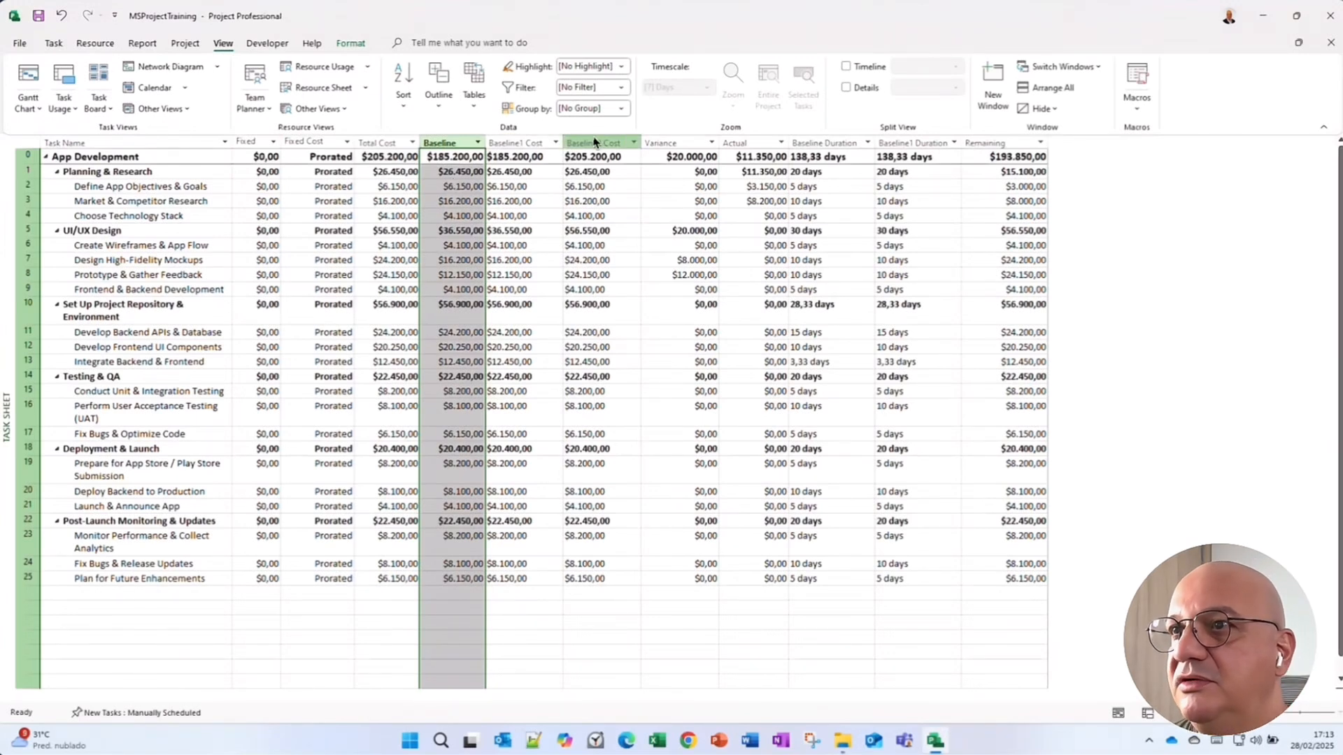
pyautogui.click(666, 140)
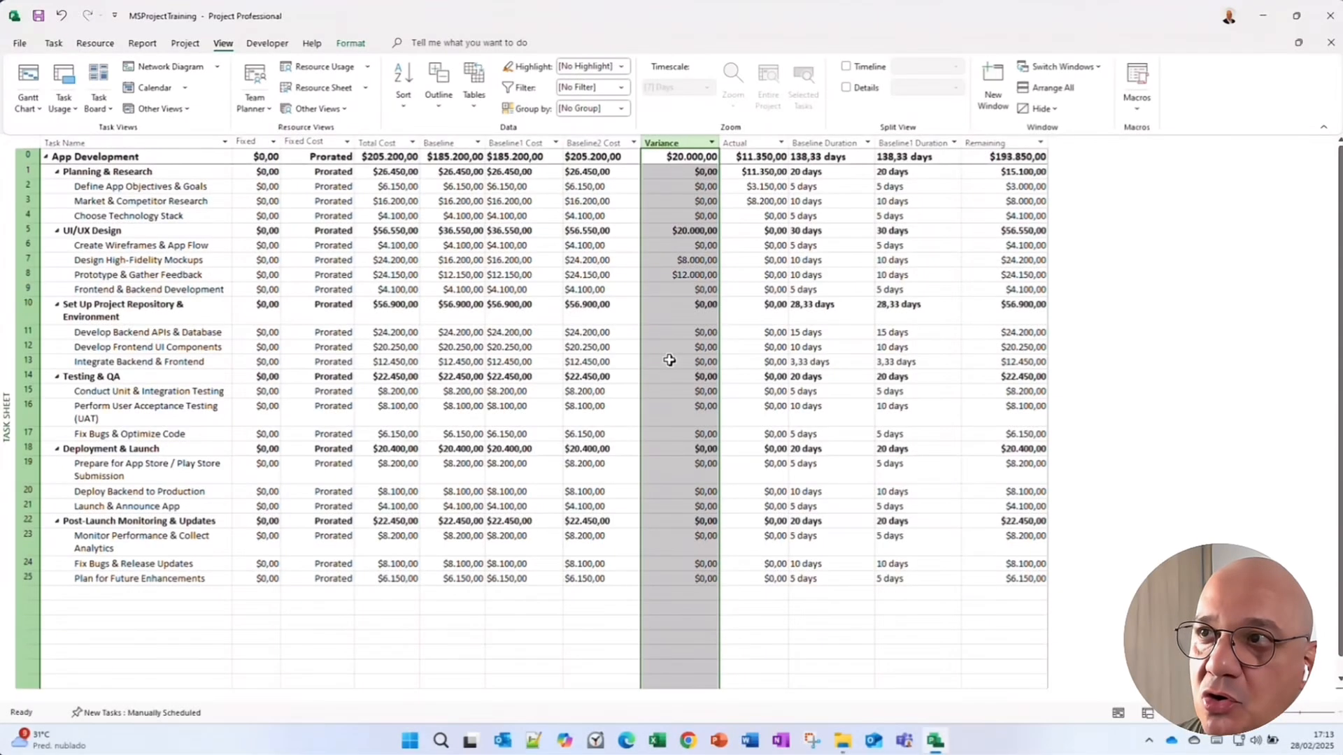
pyautogui.click(673, 232)
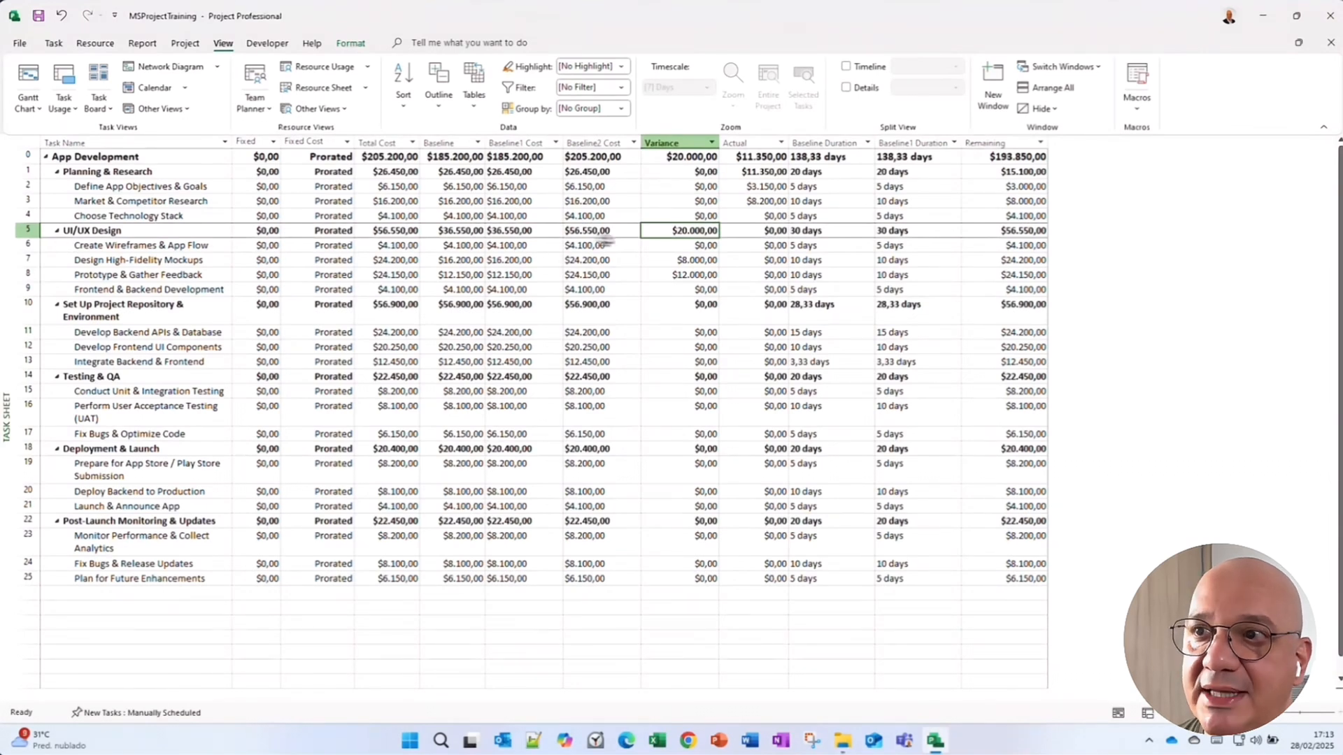
pyautogui.click(692, 260)
pyautogui.moveTo(692, 260); pyautogui.dragTo(699, 306)
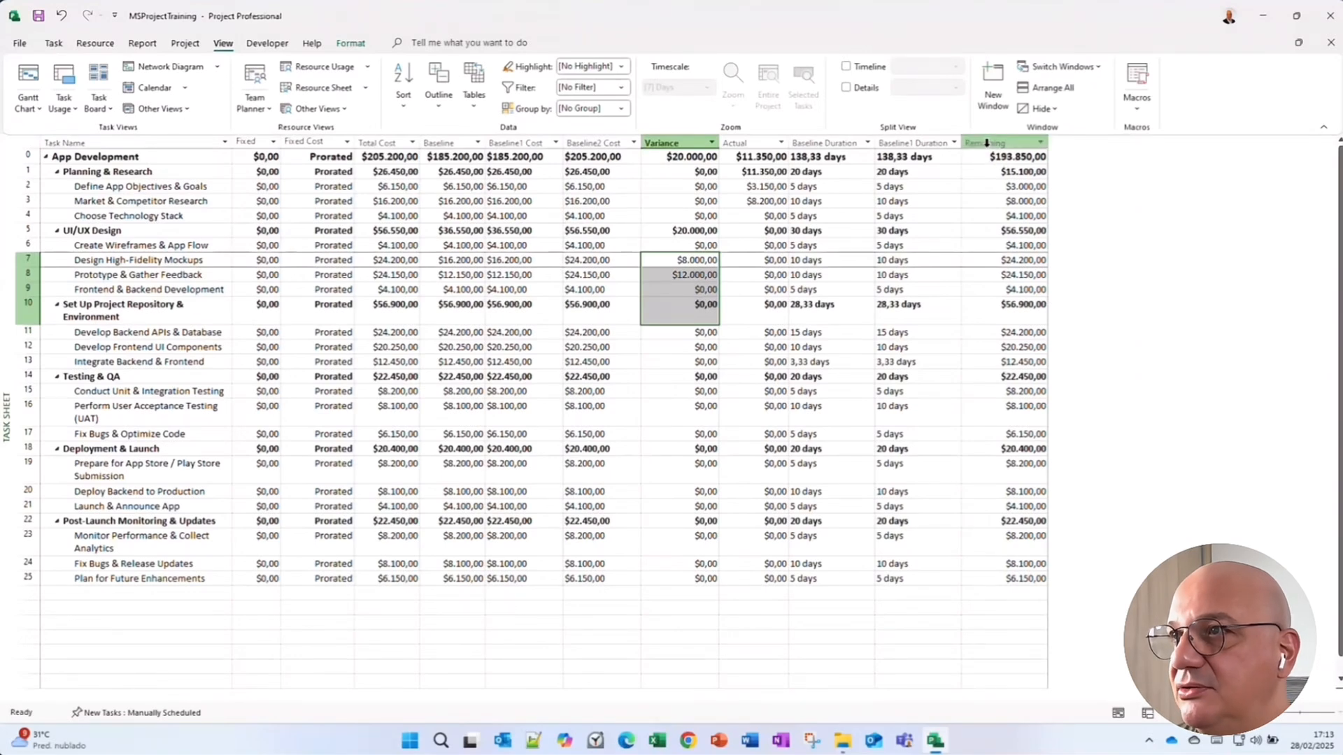
# Insert a Baseline2 Duration column before the Remaining column.
pyautogui.rightClick(985, 138)
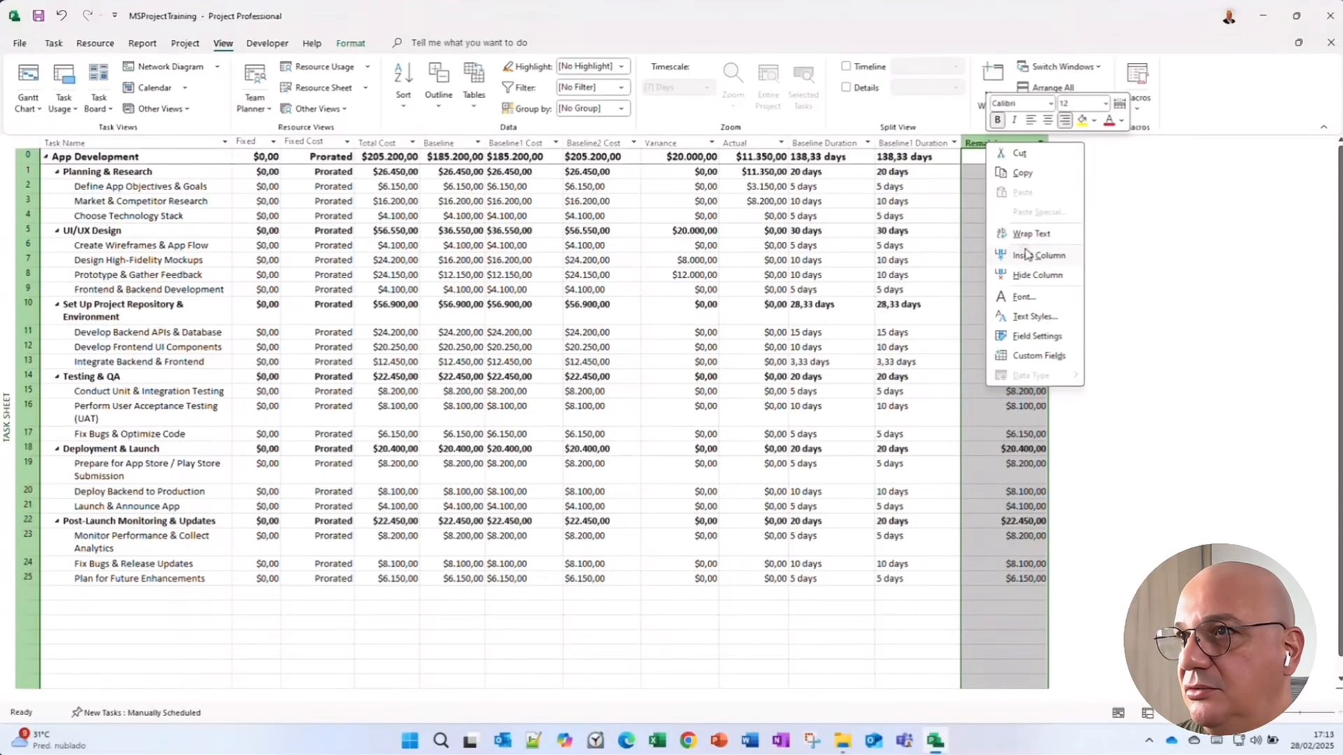
pyautogui.click(1027, 253)
pyautogui.write('baseline2 Budget Cost')
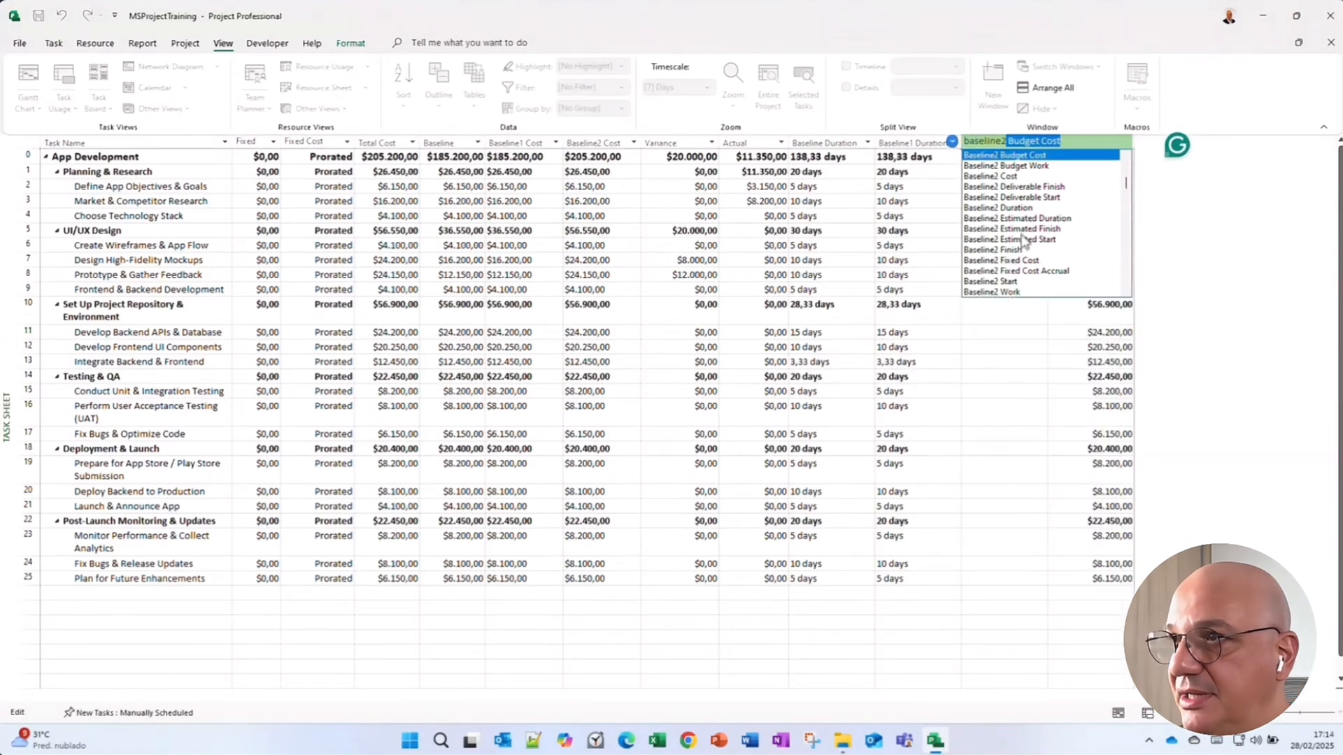
pyautogui.click(1019, 208)
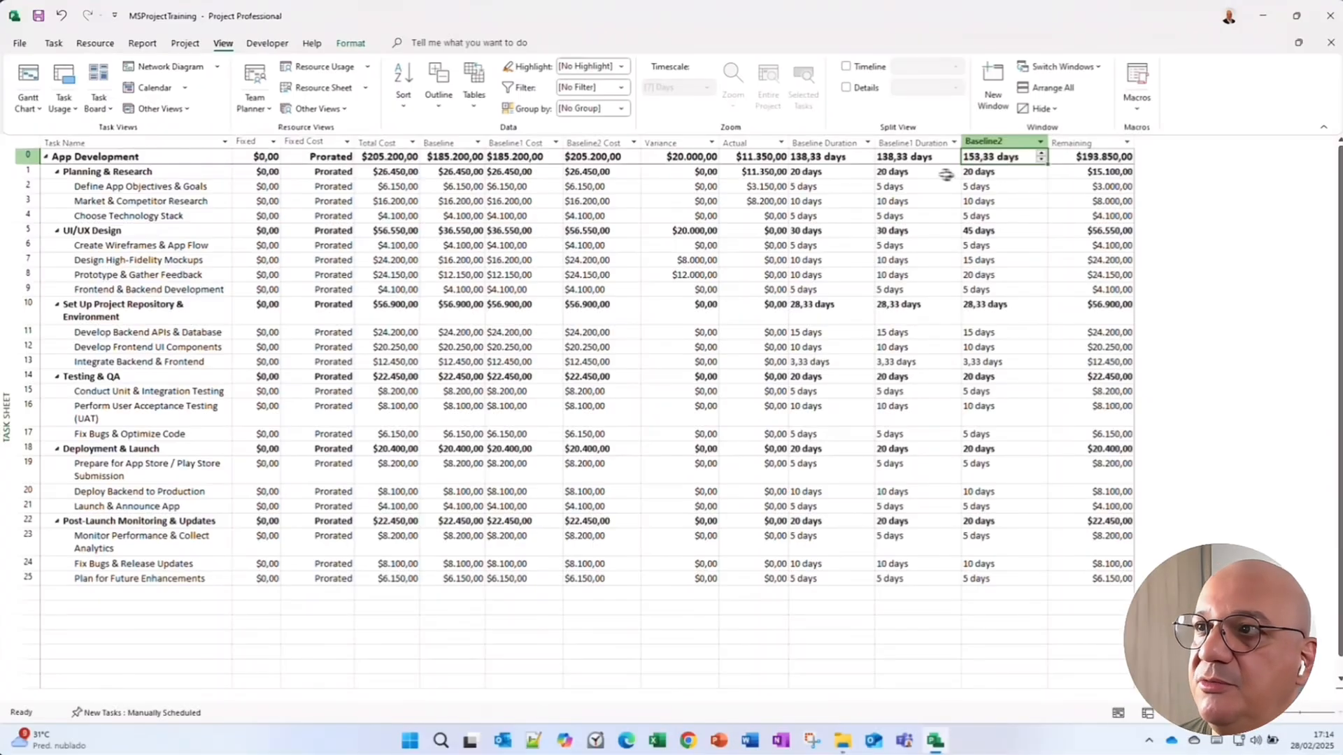
pyautogui.click(892, 159)
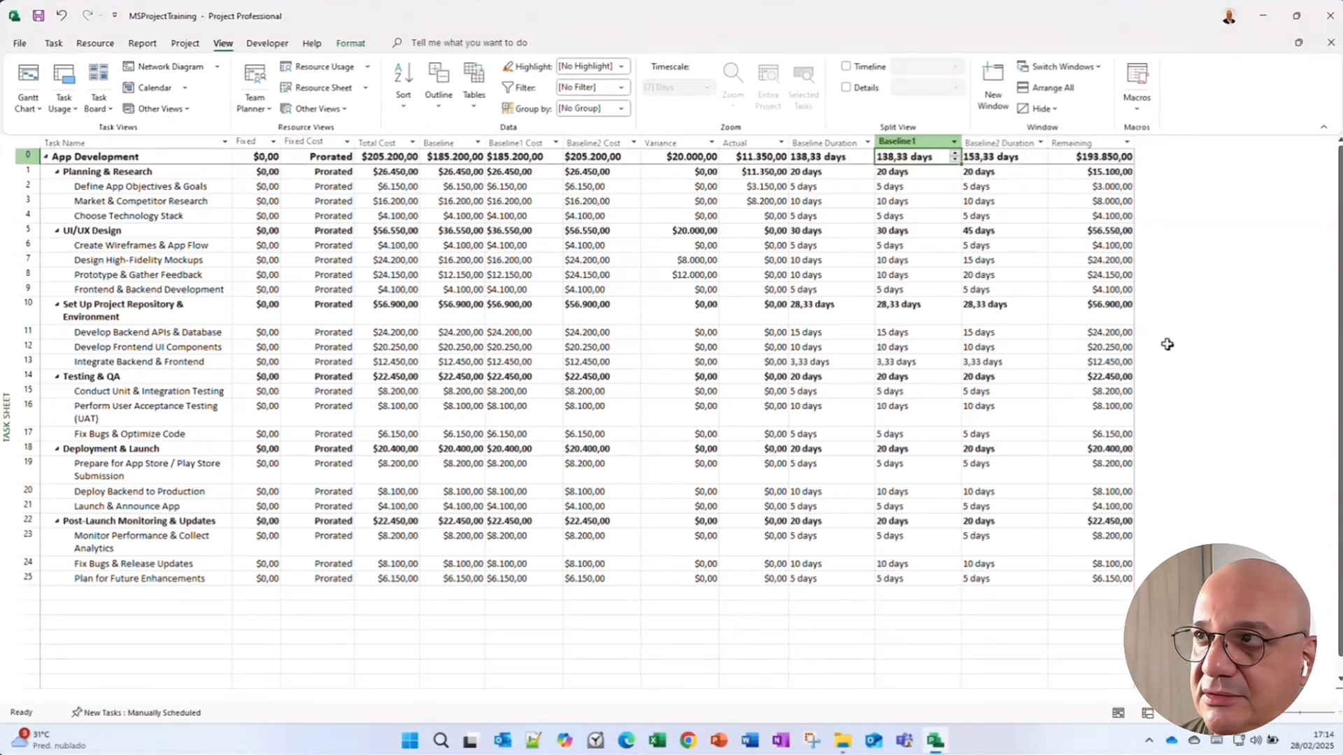
# Compare the baseline duration columns and the Baseline Work column across the task rows.
pyautogui.click(994, 158)
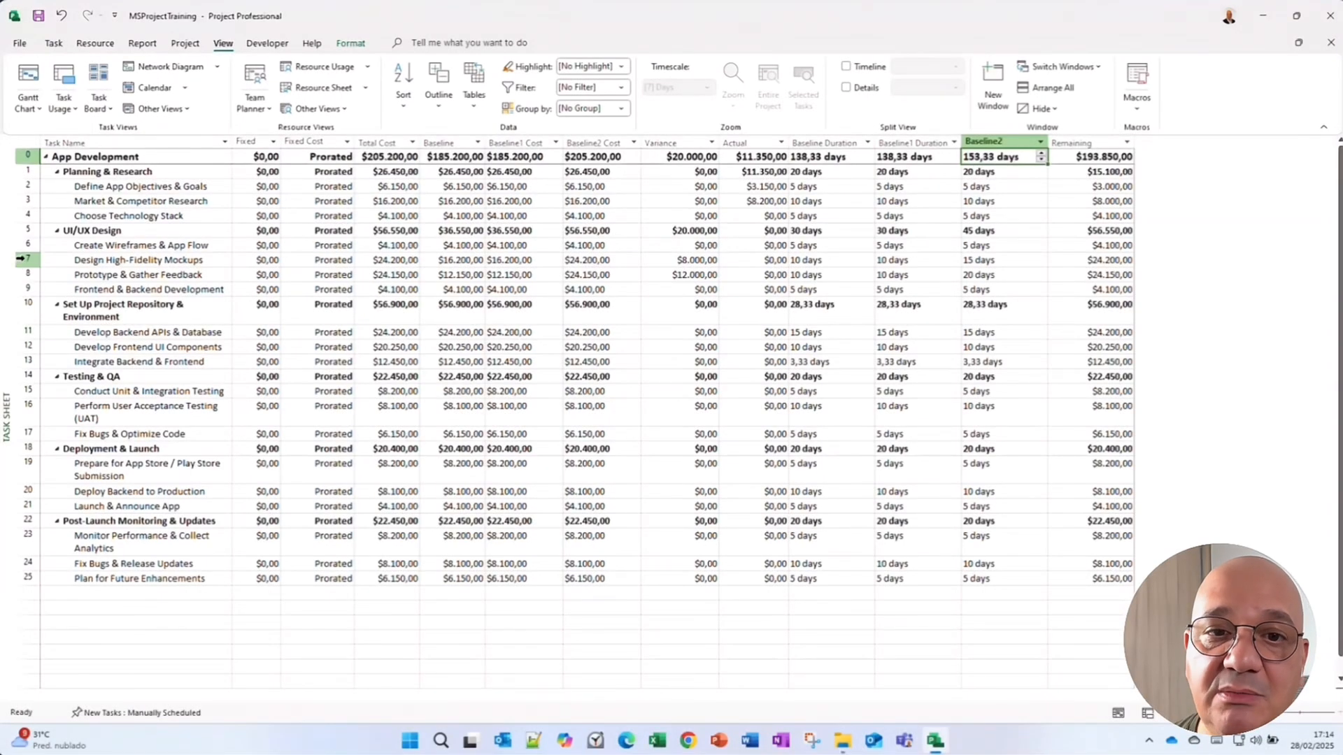
pyautogui.moveTo(23, 259); pyautogui.dragTo(23, 275)
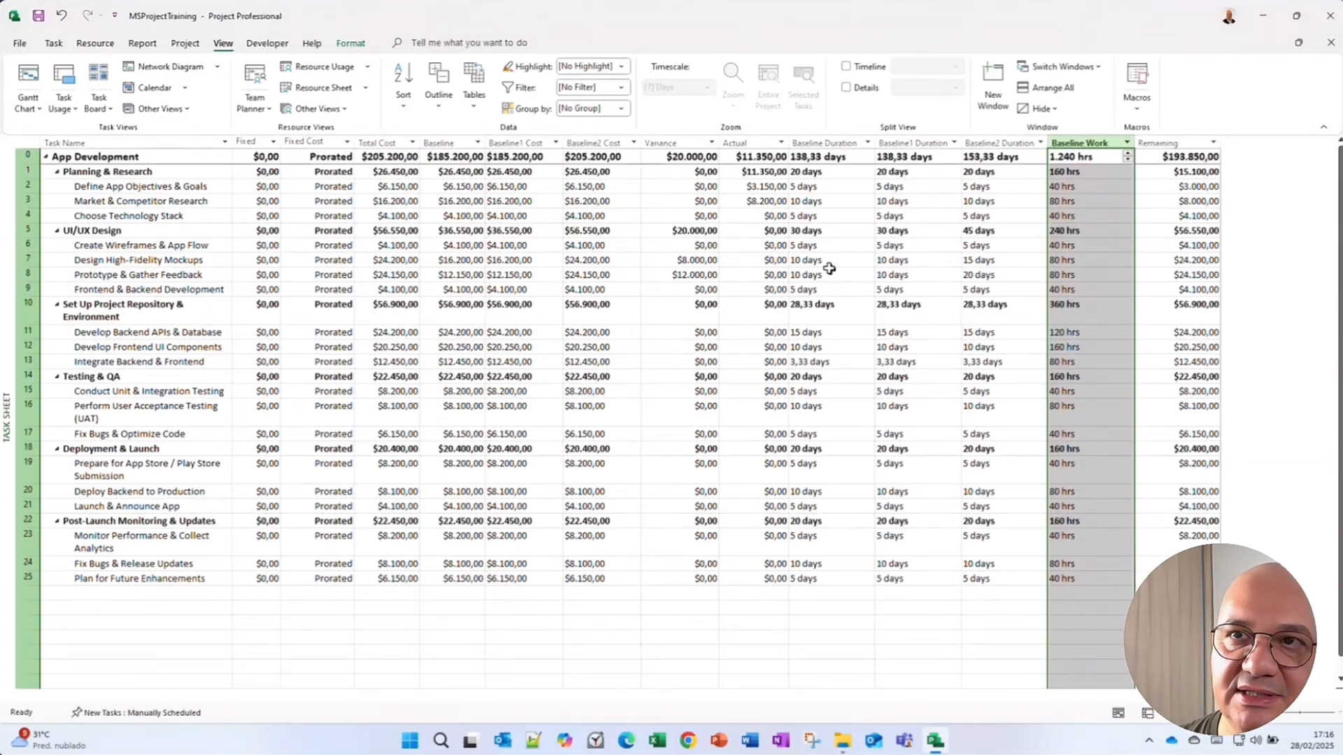
pyautogui.click(812, 304)
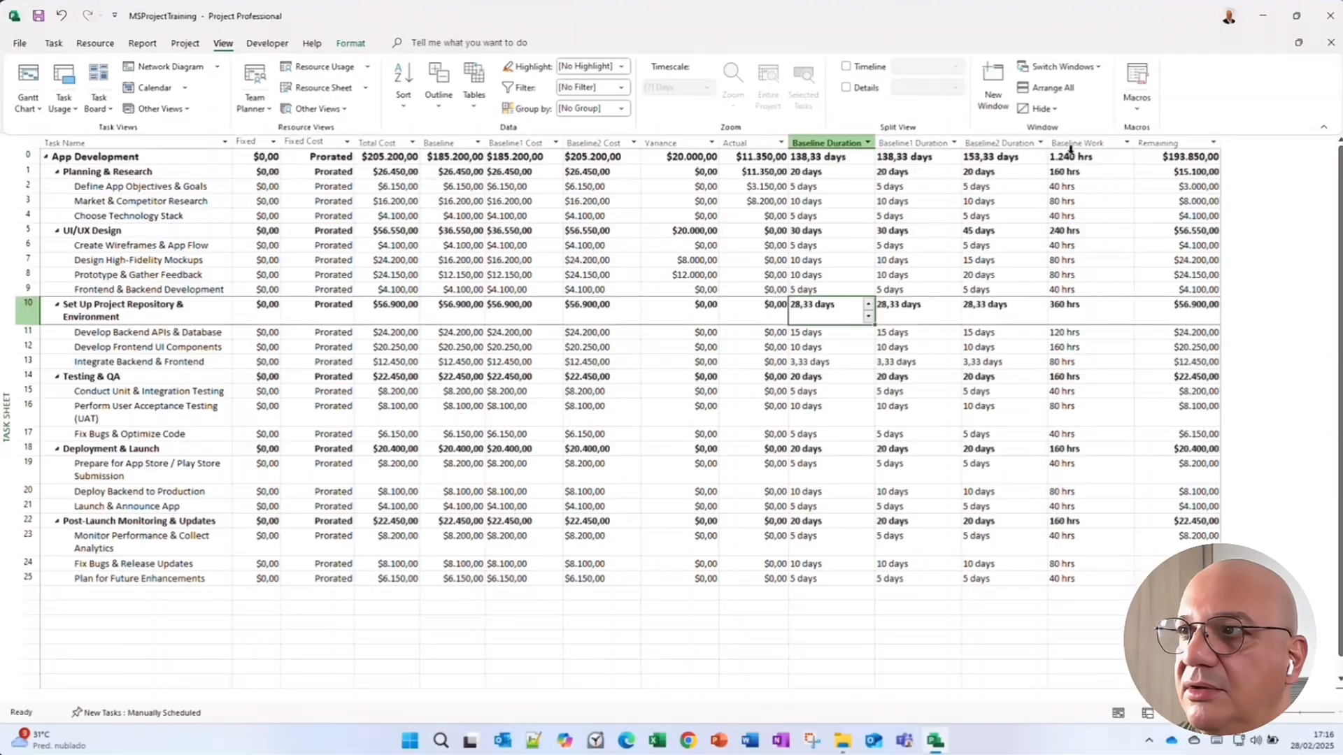
pyautogui.click(1070, 140)
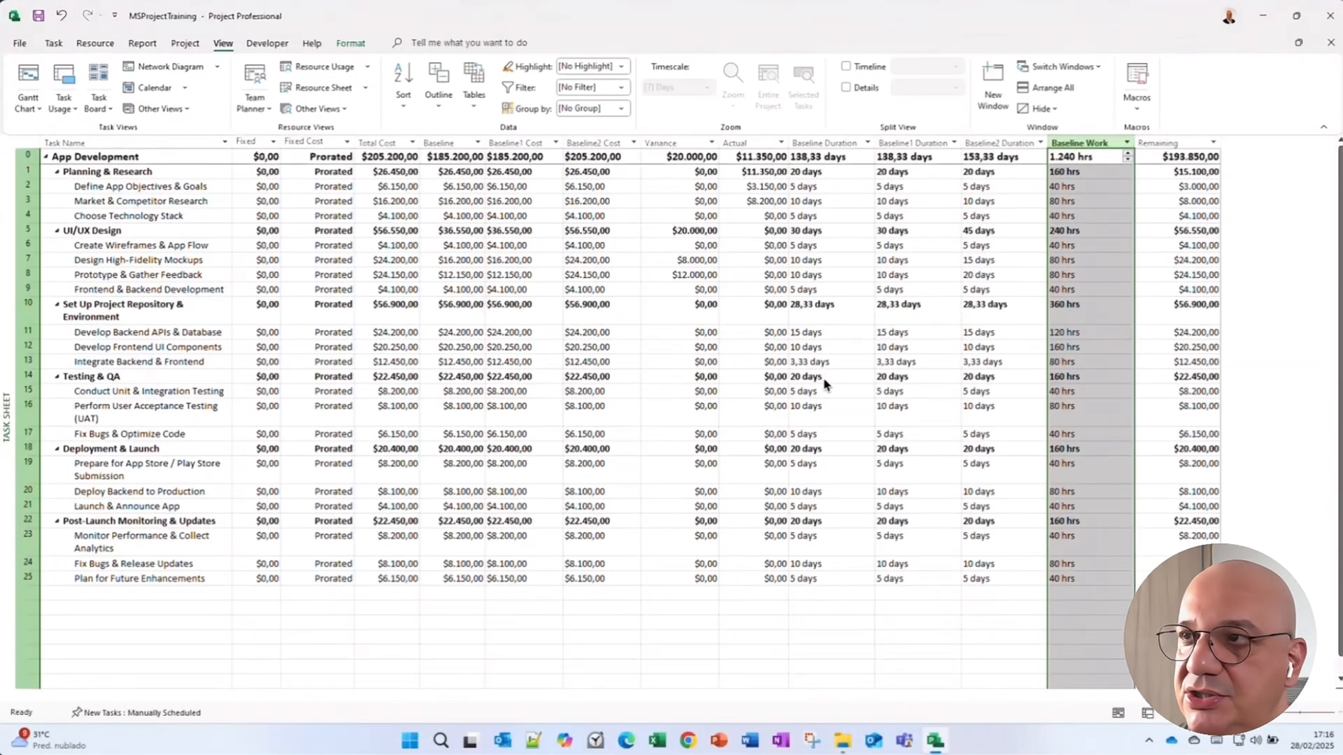
pyautogui.click(889, 290)
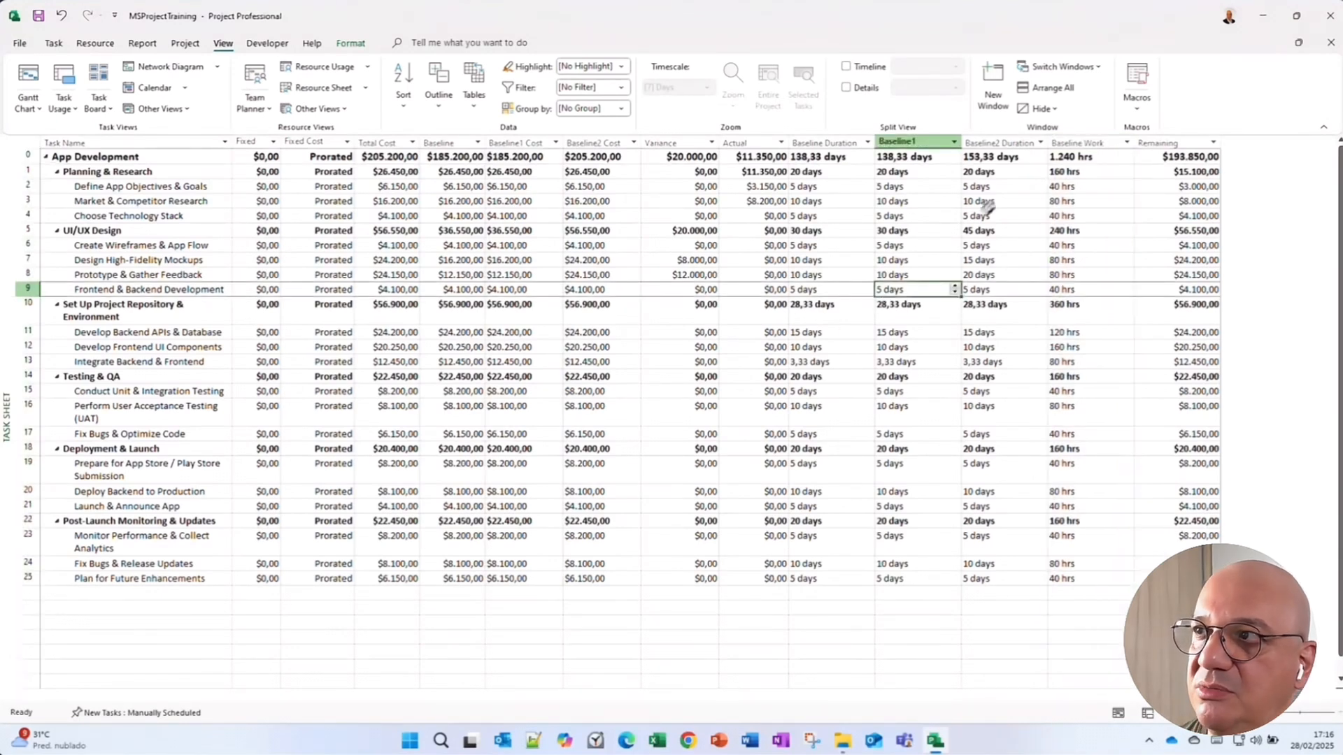
pyautogui.click(1059, 160)
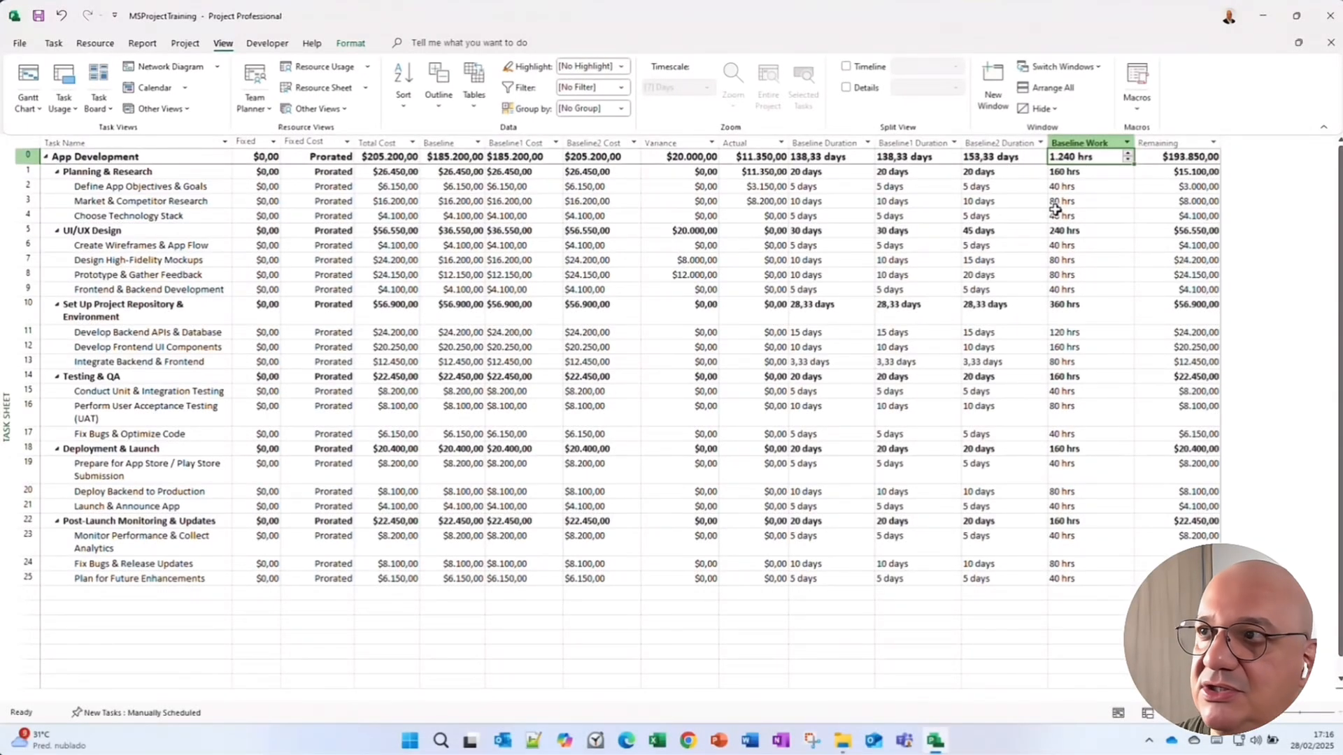
pyautogui.click(1089, 143)
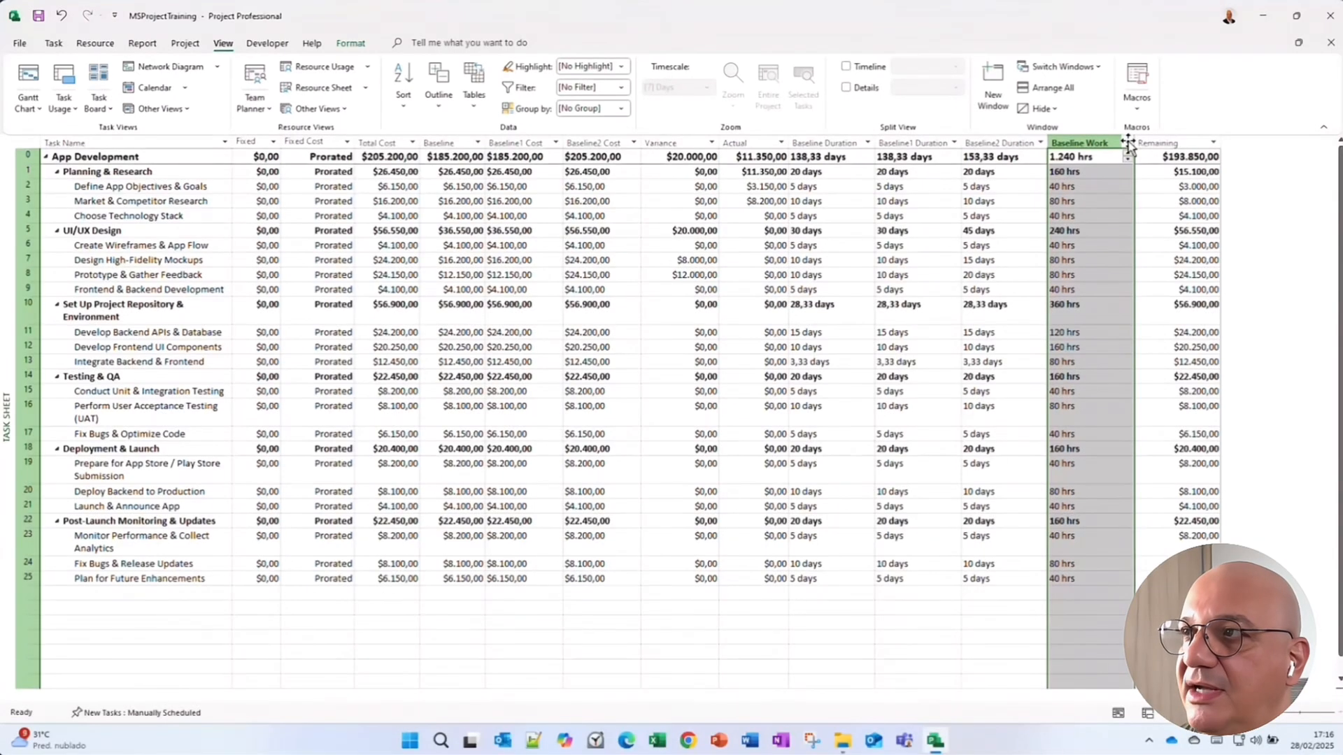
pyautogui.click(1127, 143)
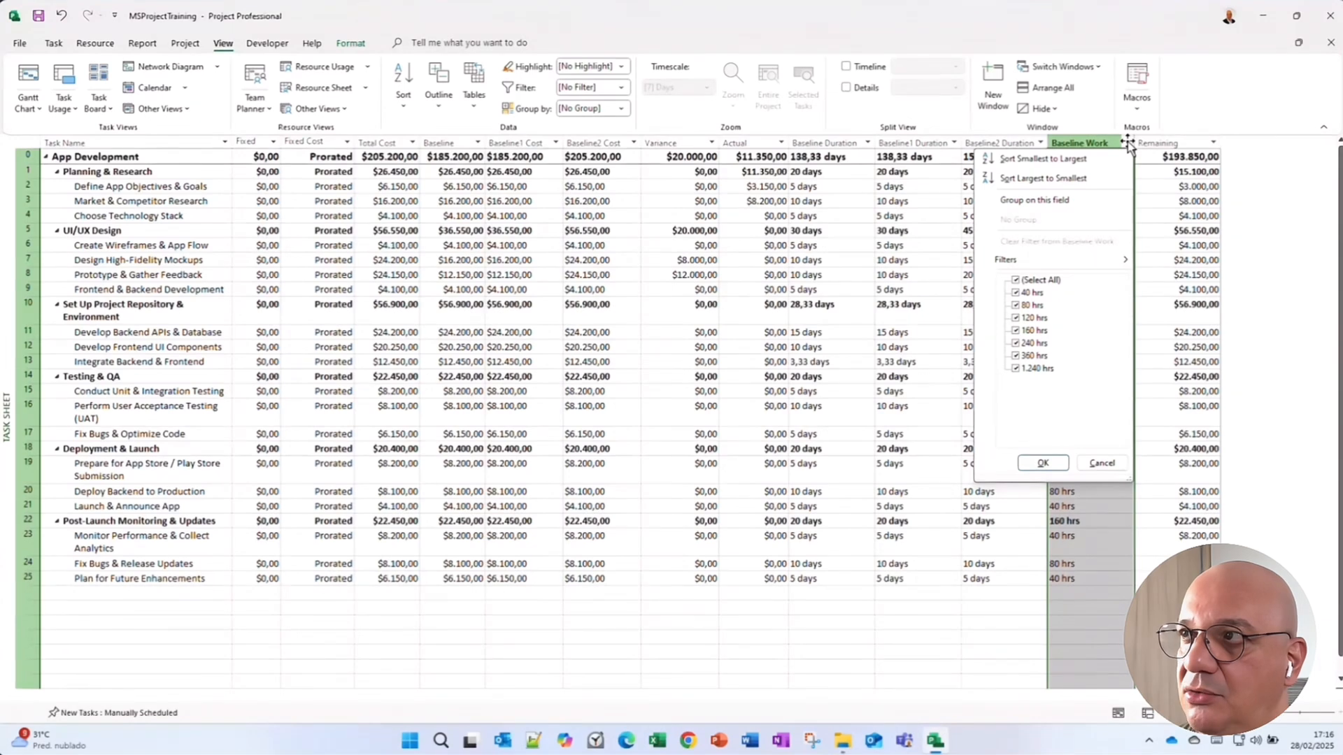
pyautogui.click(1127, 143)
# Insert a Baseline1 Work column and move it just after the Baseline Work column.
pyautogui.rightClick(1107, 147)
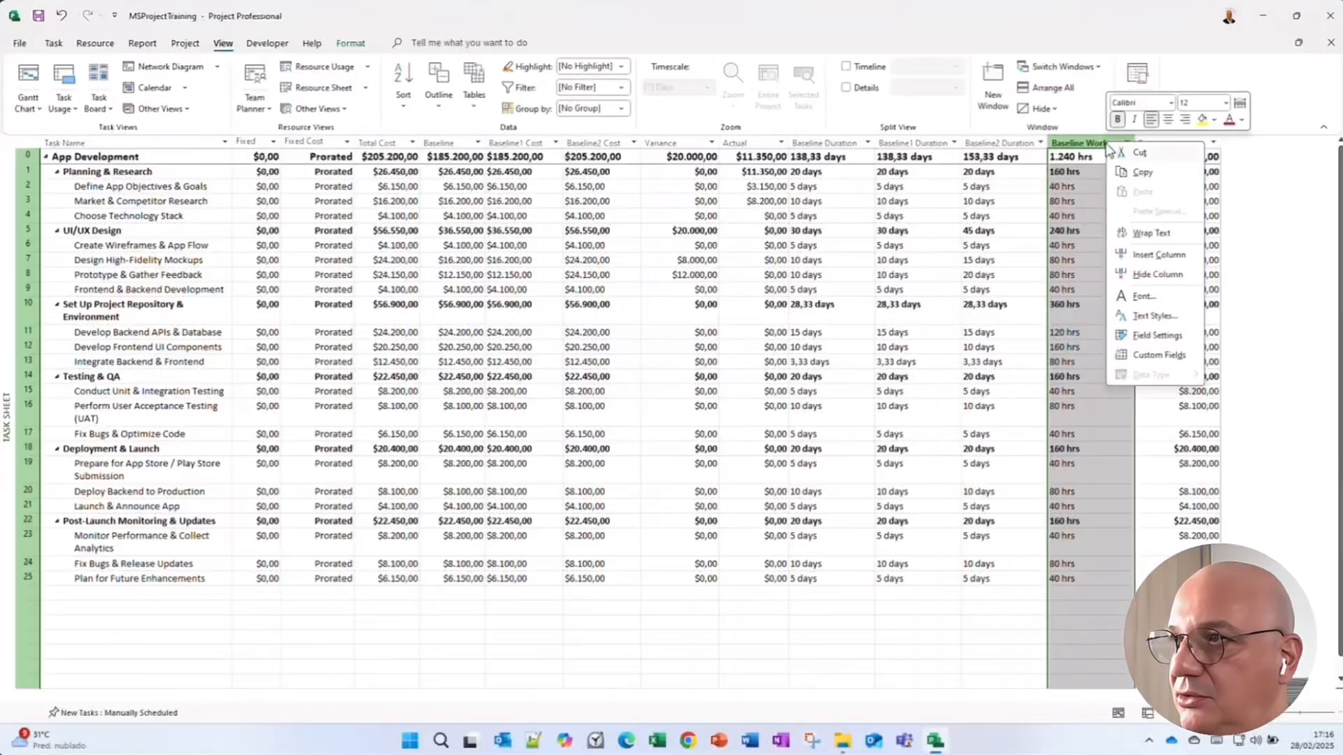
pyautogui.click(1143, 254)
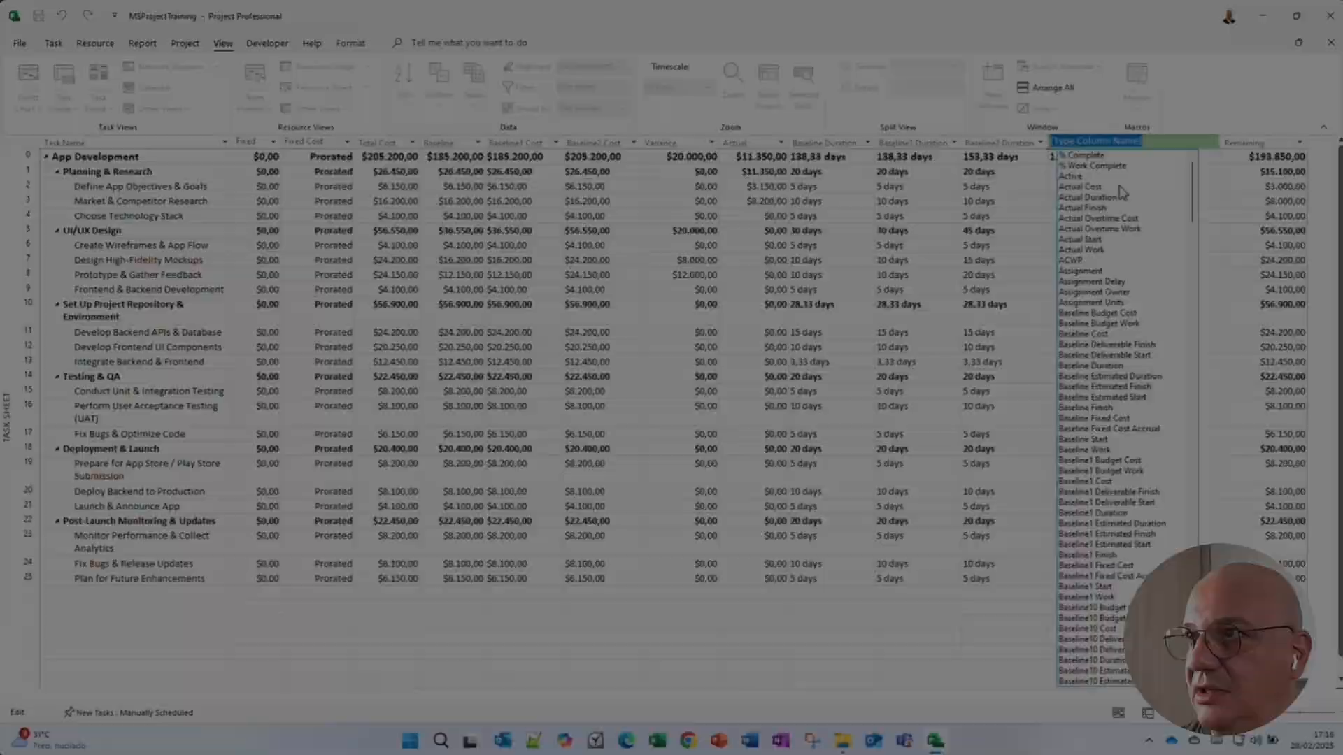
pyautogui.write('Baseline')
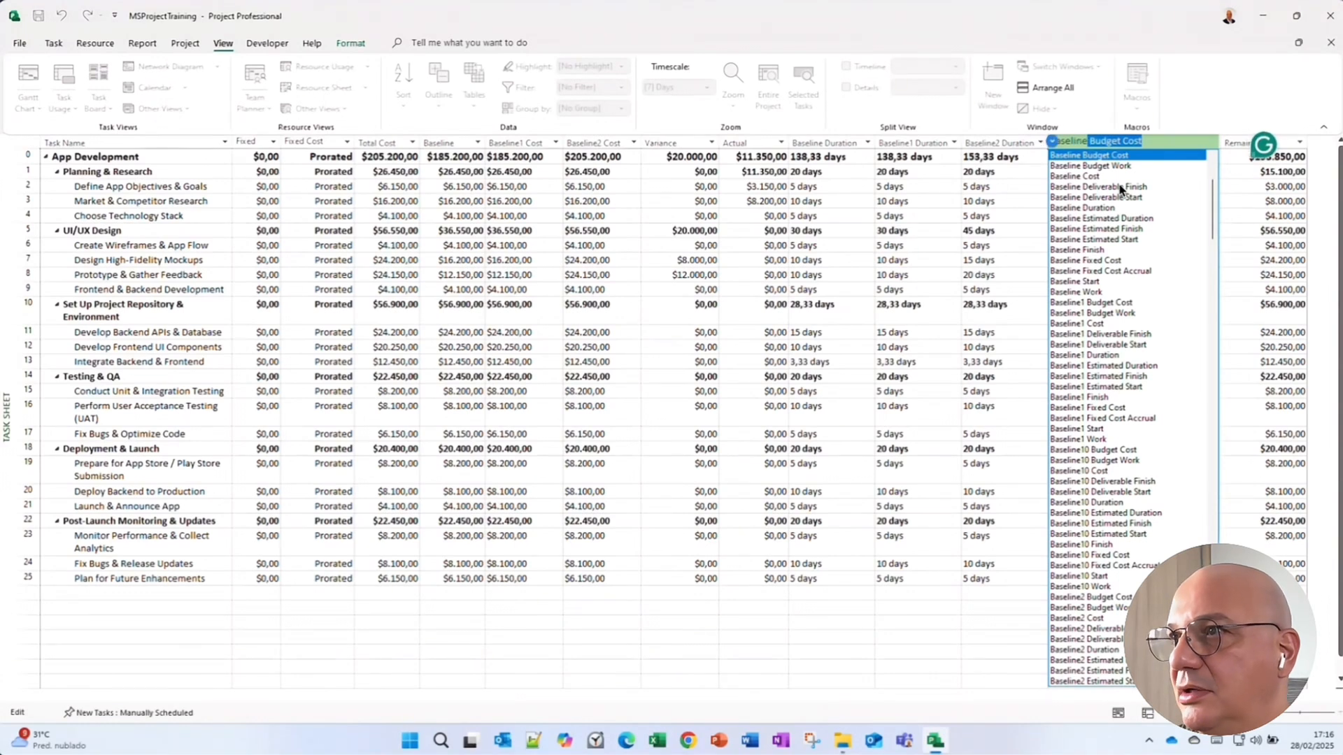
pyautogui.write('1')
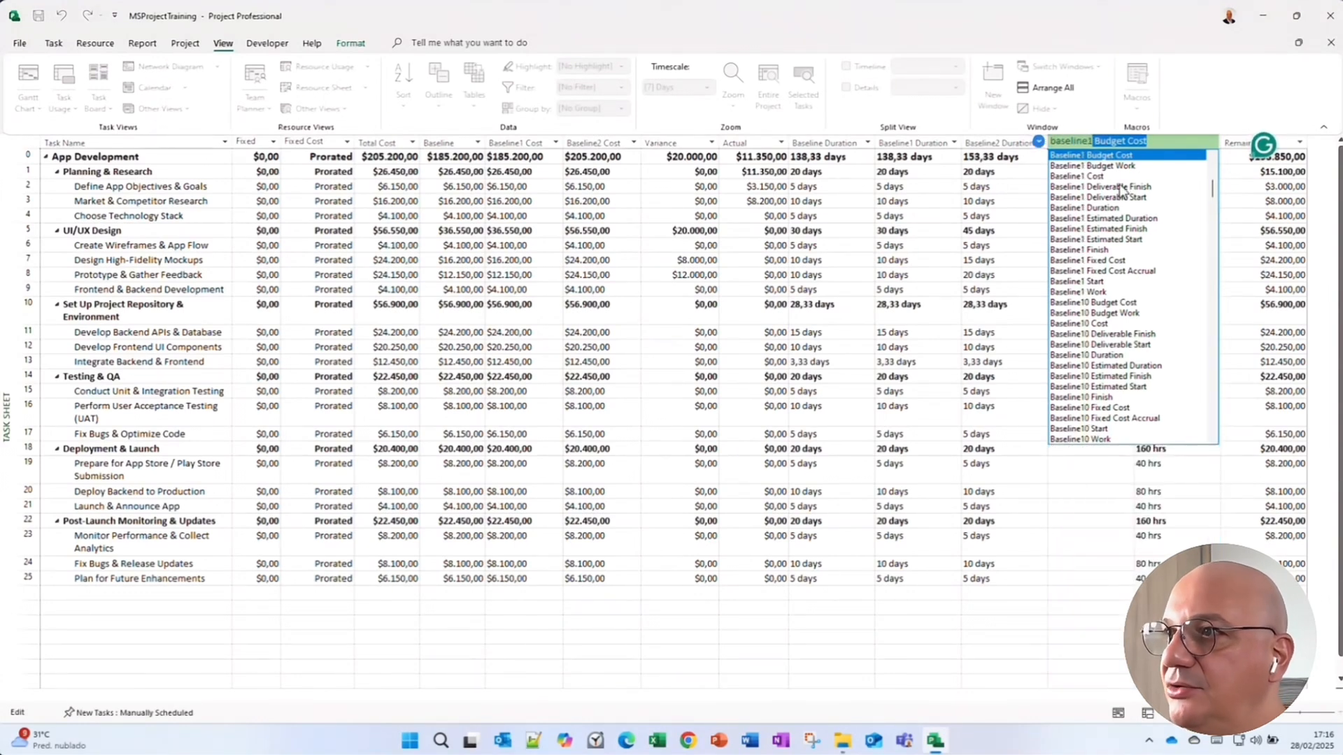
pyautogui.click(1105, 292)
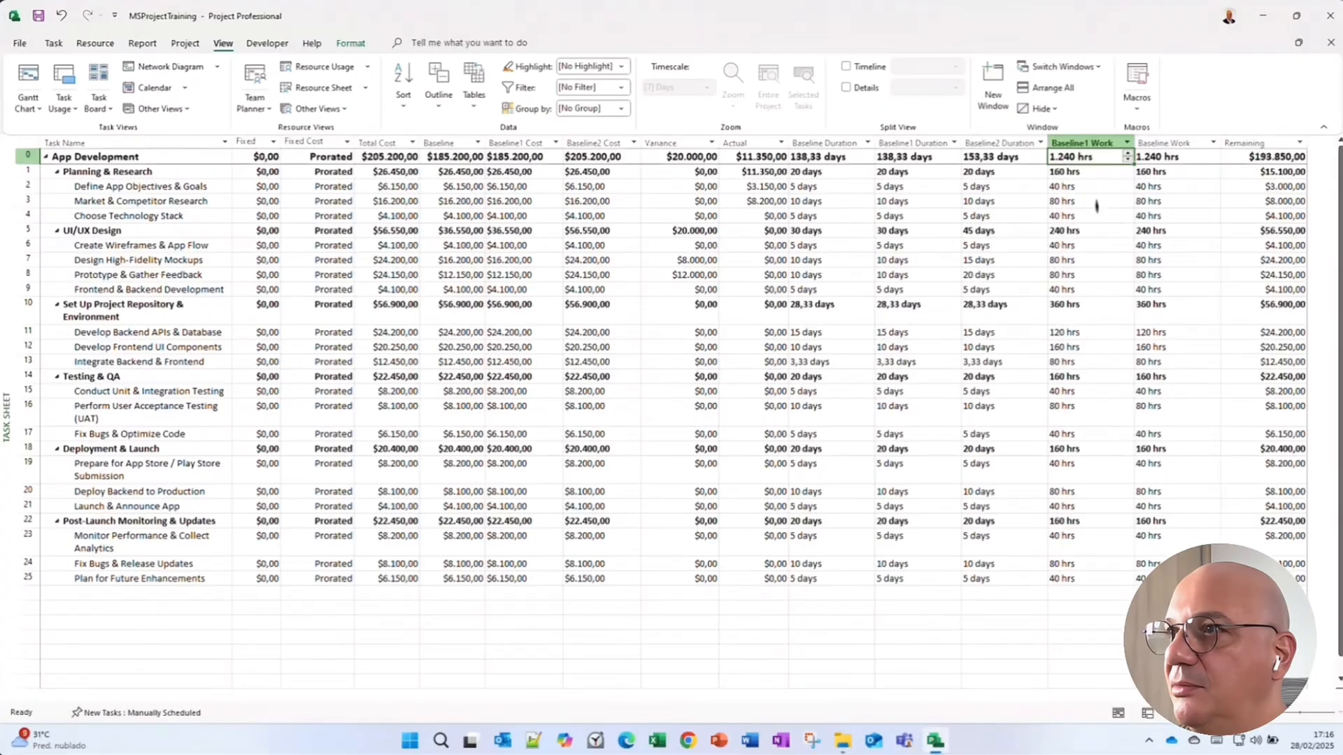
pyautogui.click(1084, 143)
pyautogui.moveTo(1081, 146); pyautogui.dragTo(1220, 149)
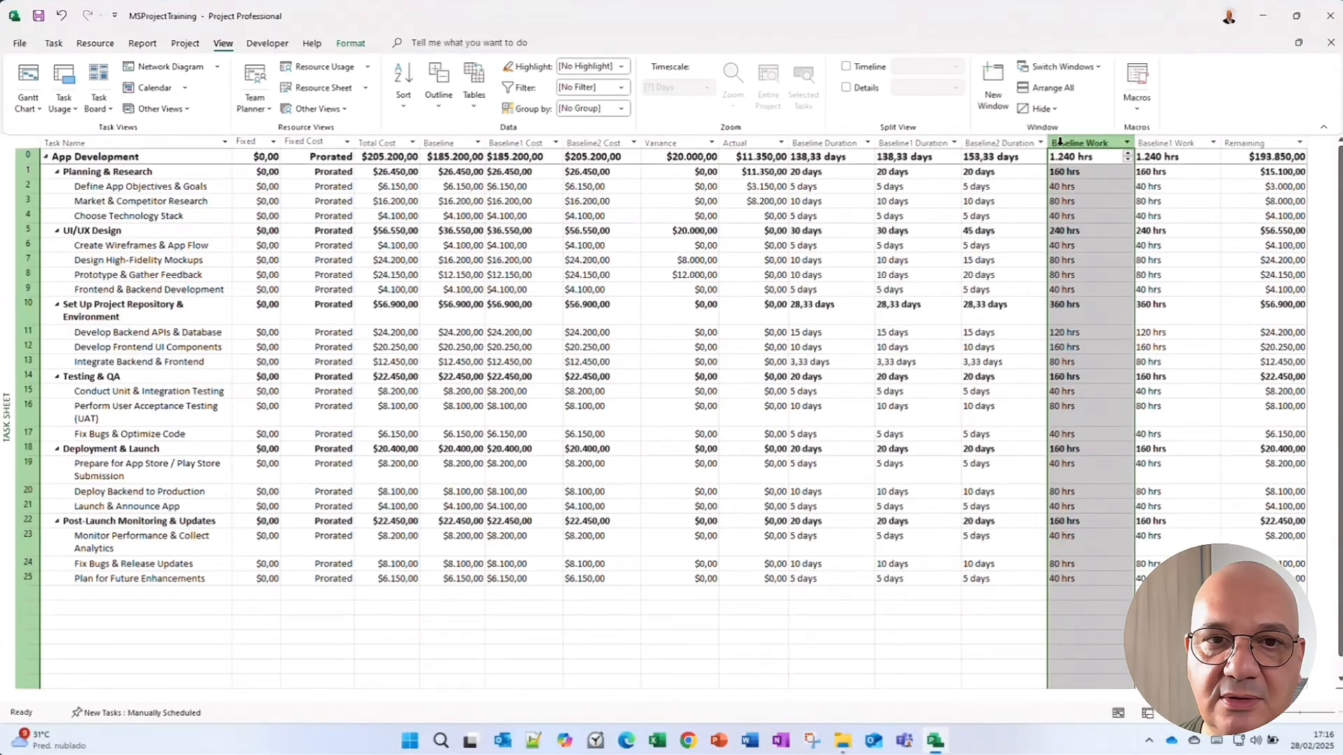
# Insert a Baseline2 Work column and move it just after the Baseline1 Work column.
pyautogui.click(1170, 144)
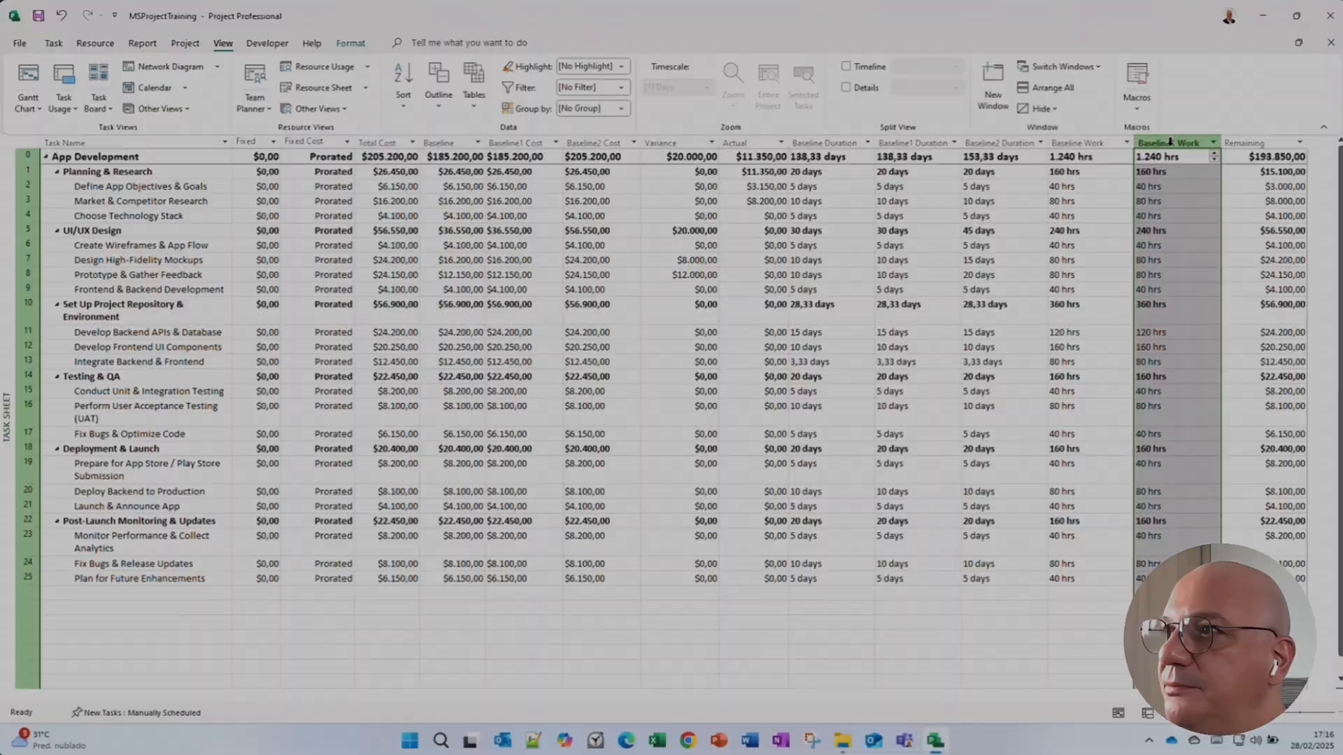
pyautogui.rightClick(1175, 143)
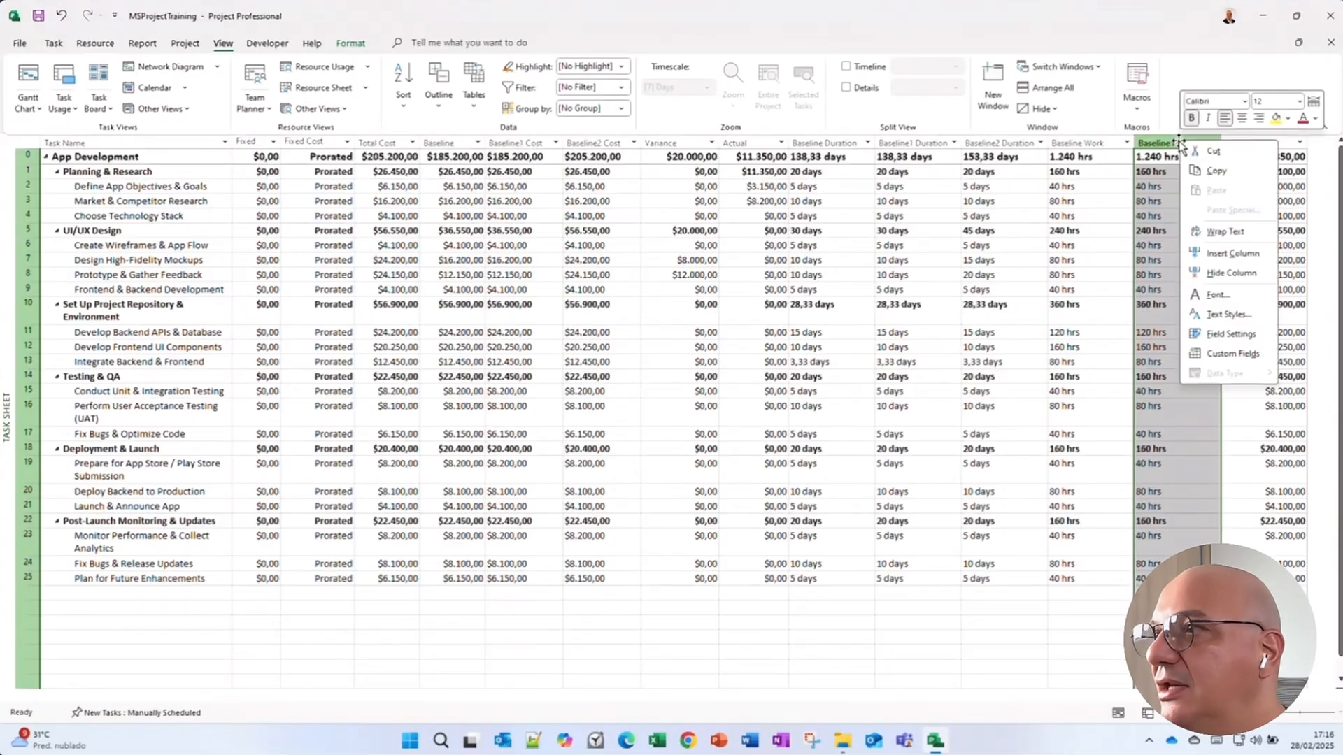
pyautogui.click(1215, 253)
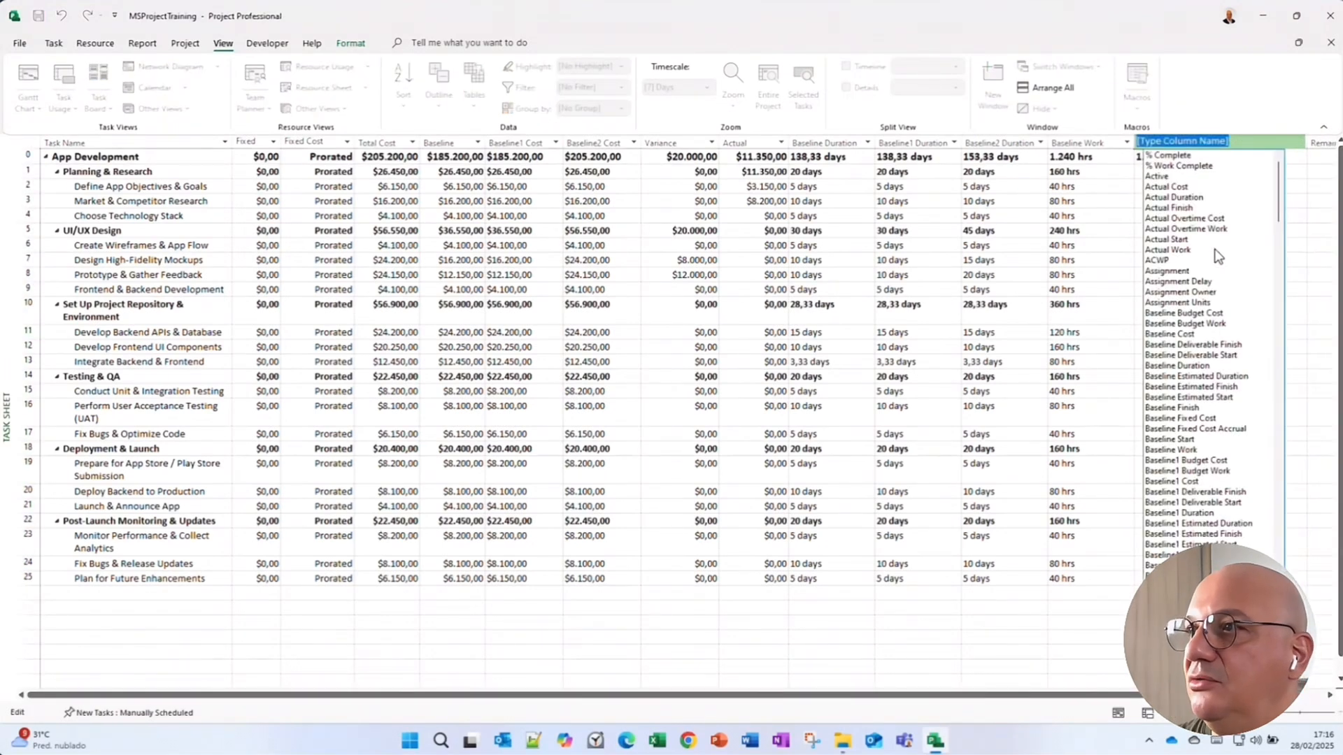
pyautogui.write('baseline2 Budget Cost')
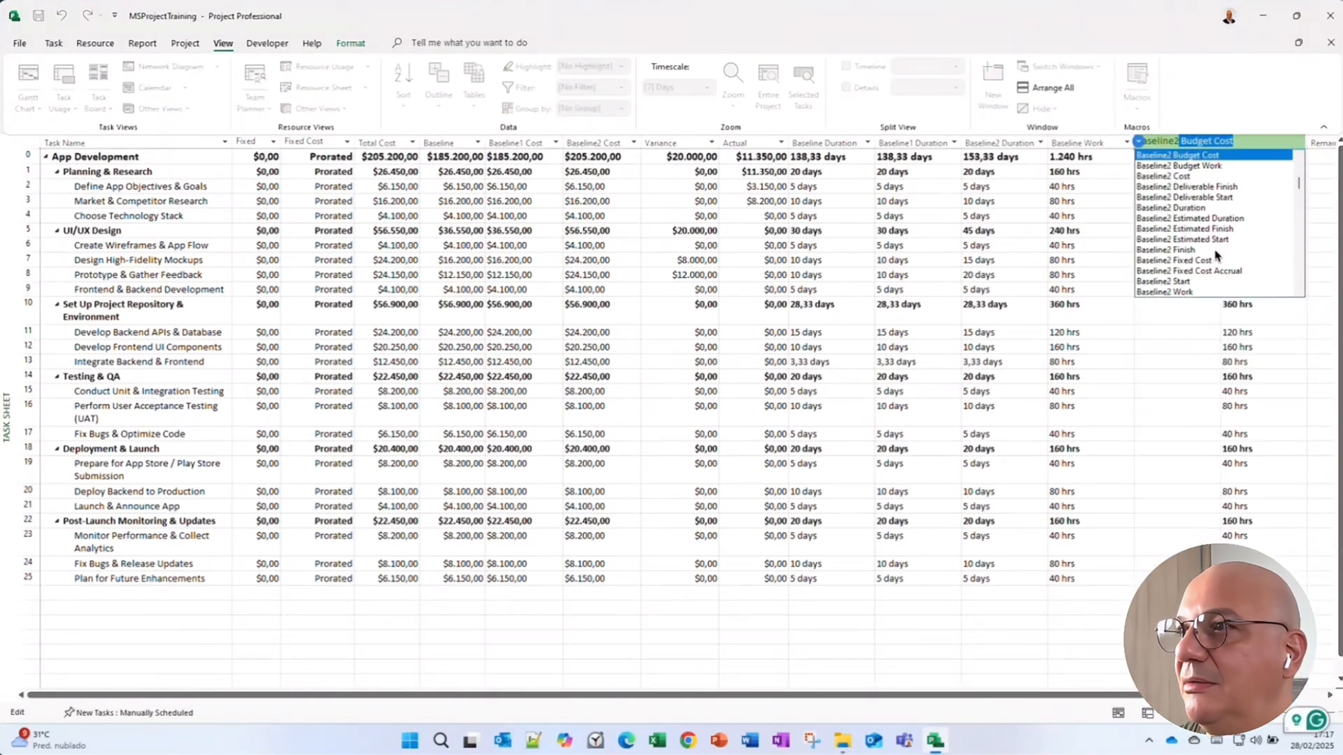
pyautogui.click(1175, 292)
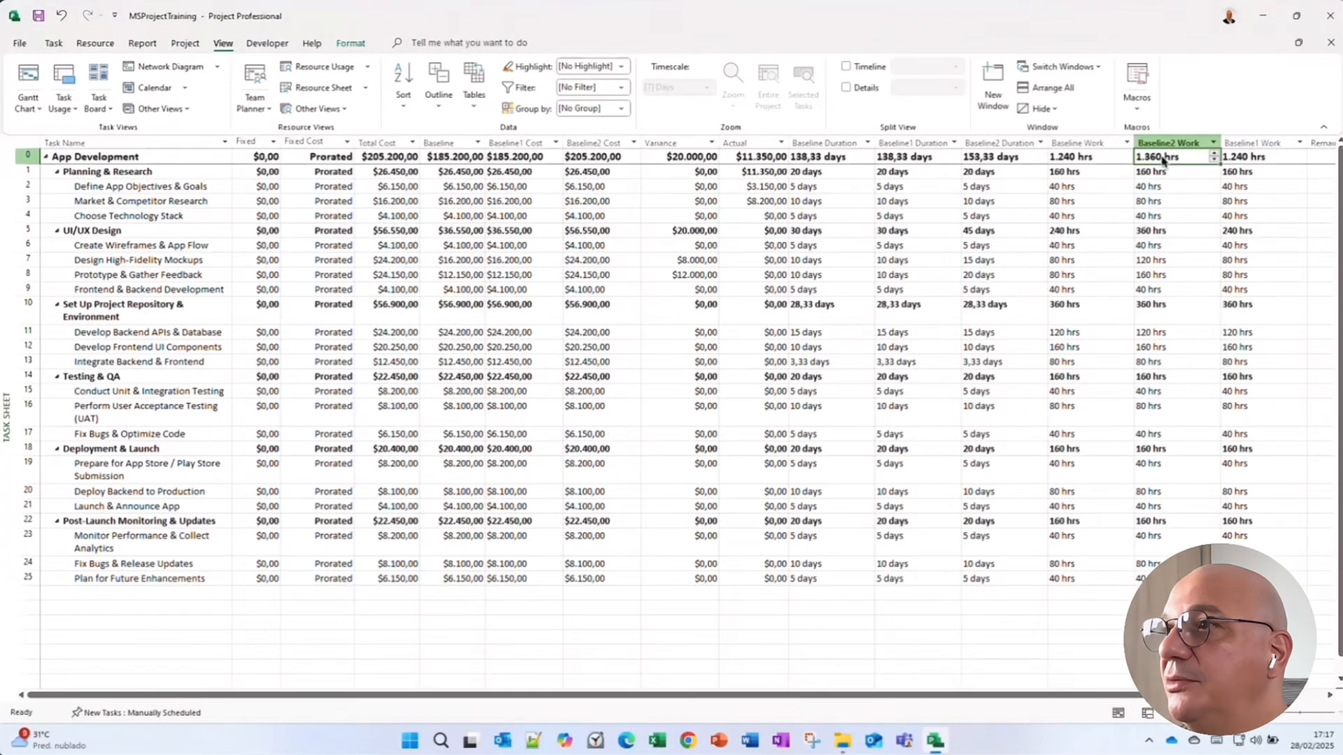
pyautogui.click(1161, 144)
pyautogui.moveTo(1161, 144); pyautogui.dragTo(1302, 147)
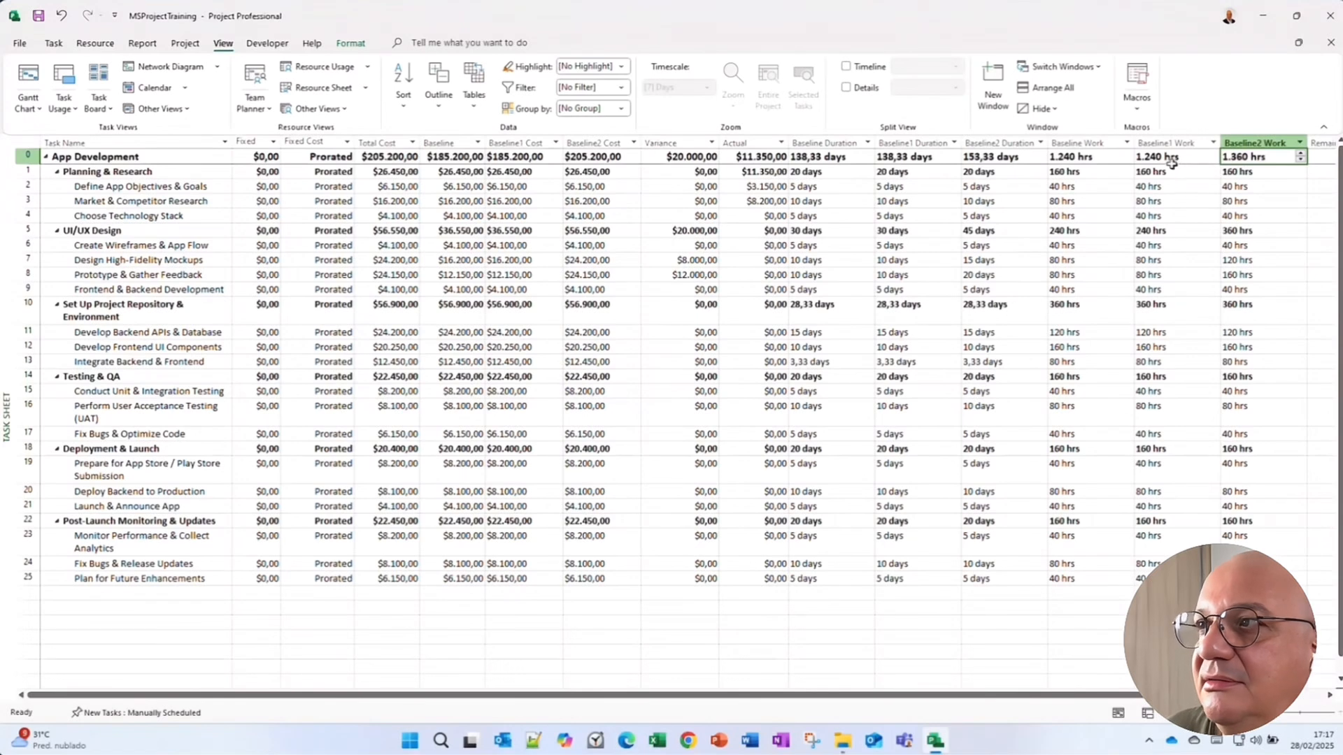
pyautogui.click(1171, 161)
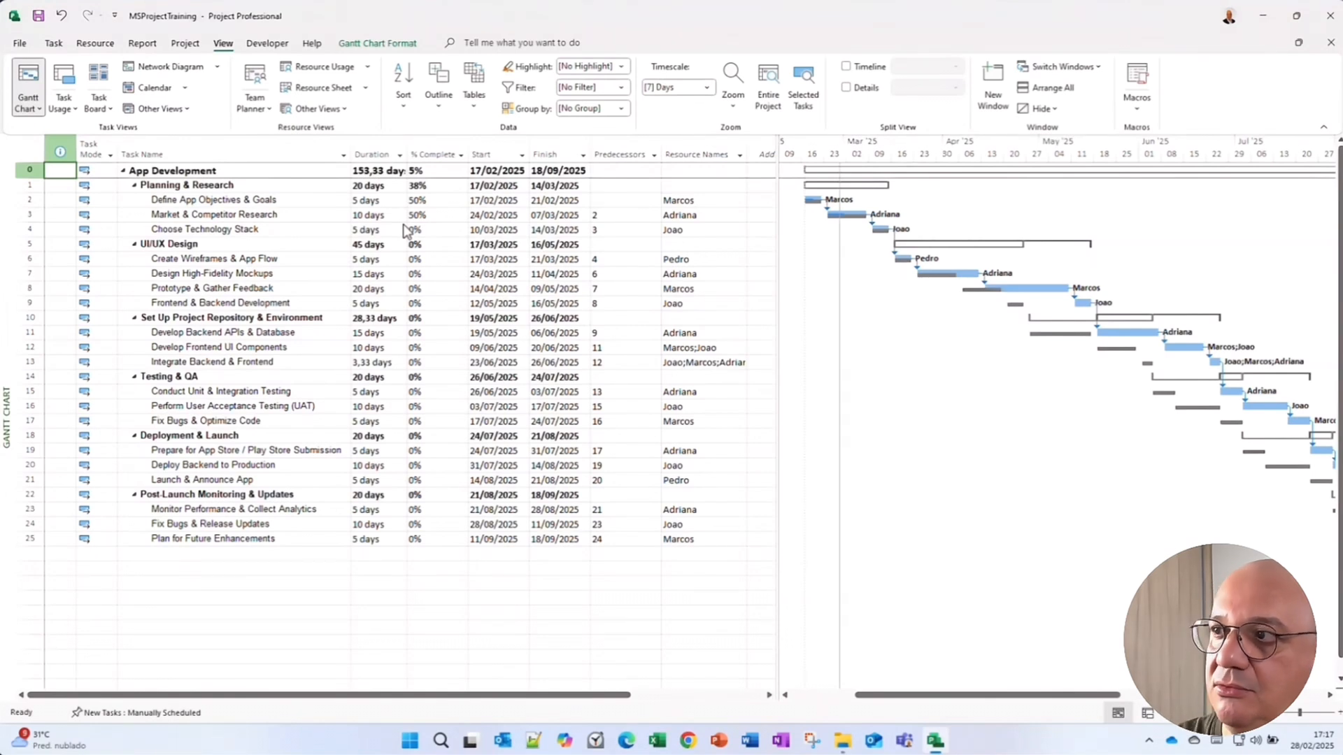
# Show Baseline 1 bars in the Gantt chart.
pyautogui.click(873, 234)
pyautogui.click(621, 245)
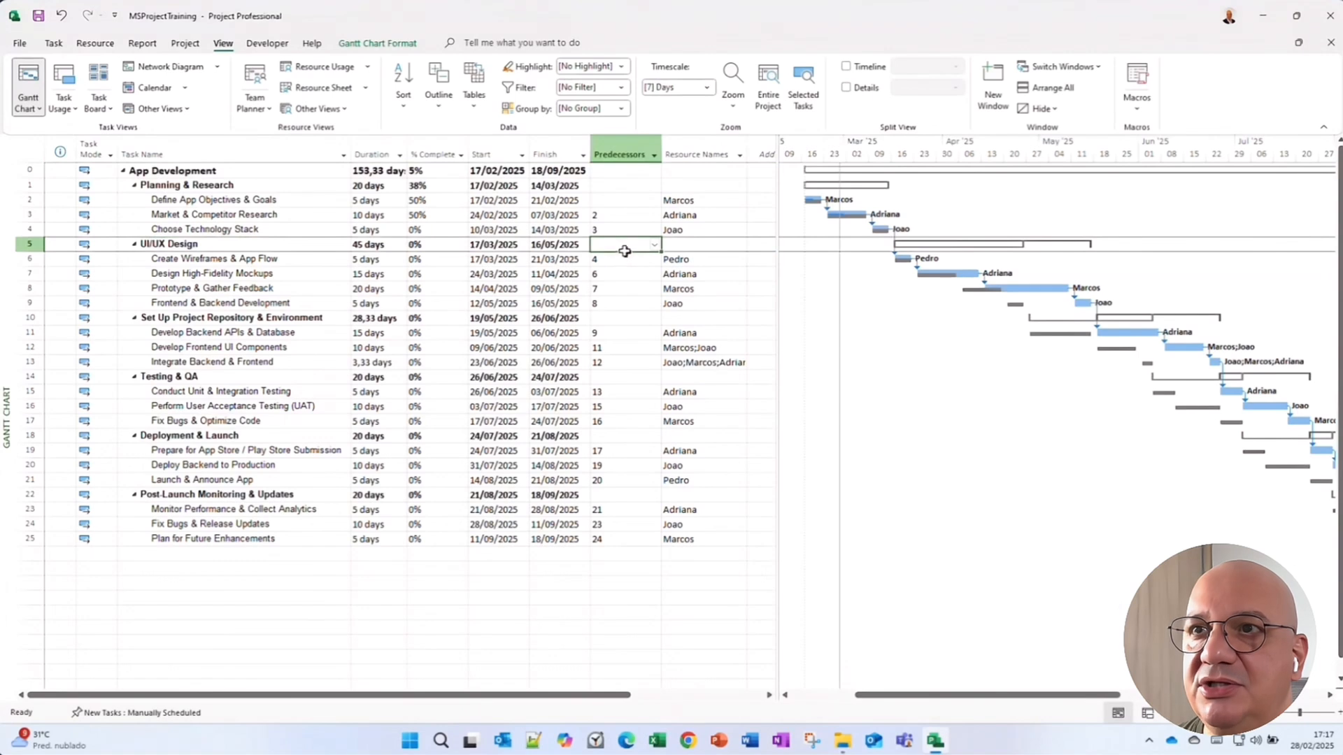
pyautogui.click(396, 46)
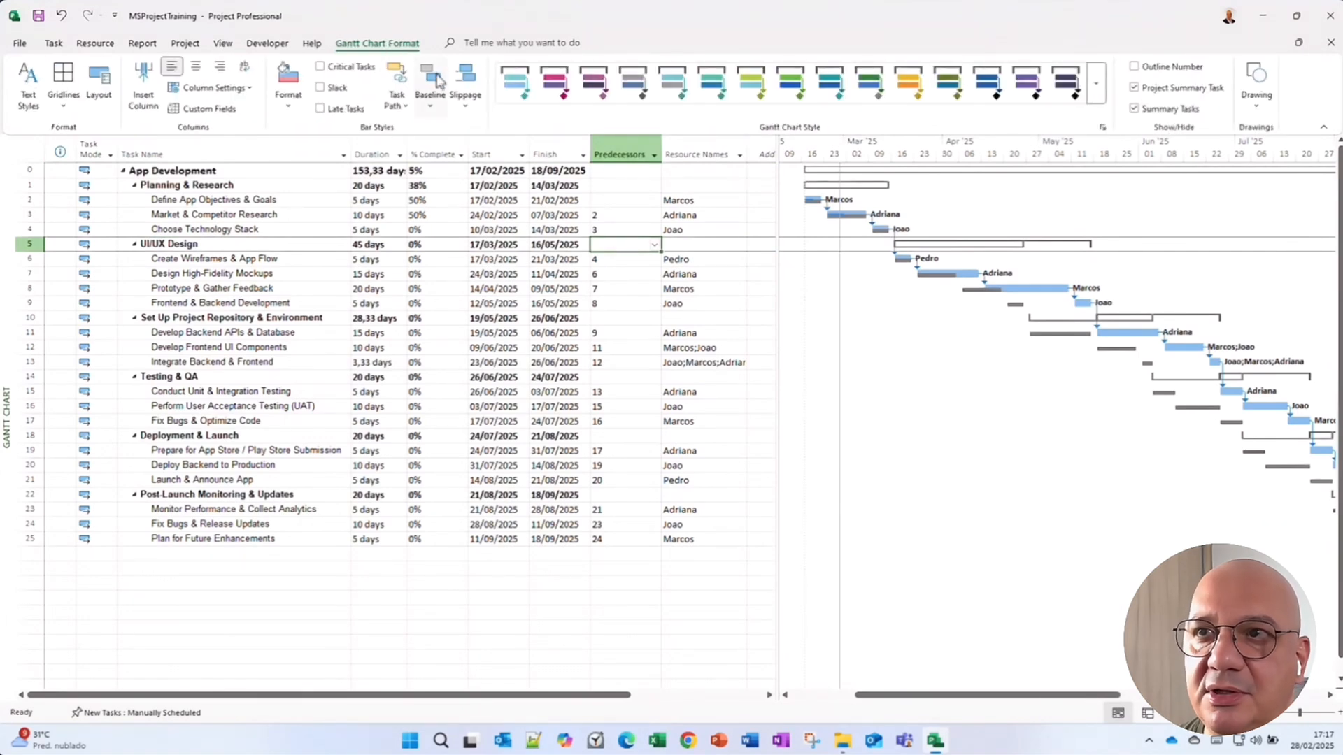
pyautogui.click(431, 97)
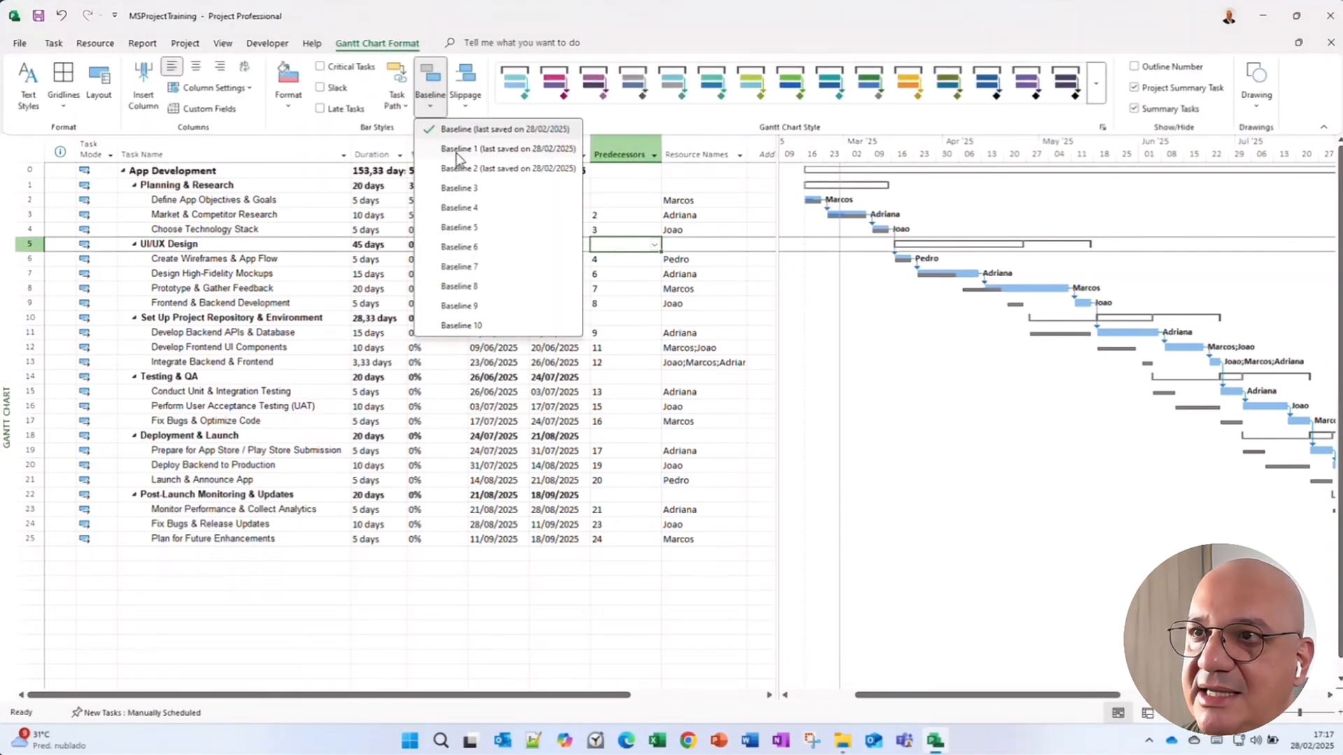
pyautogui.click(485, 149)
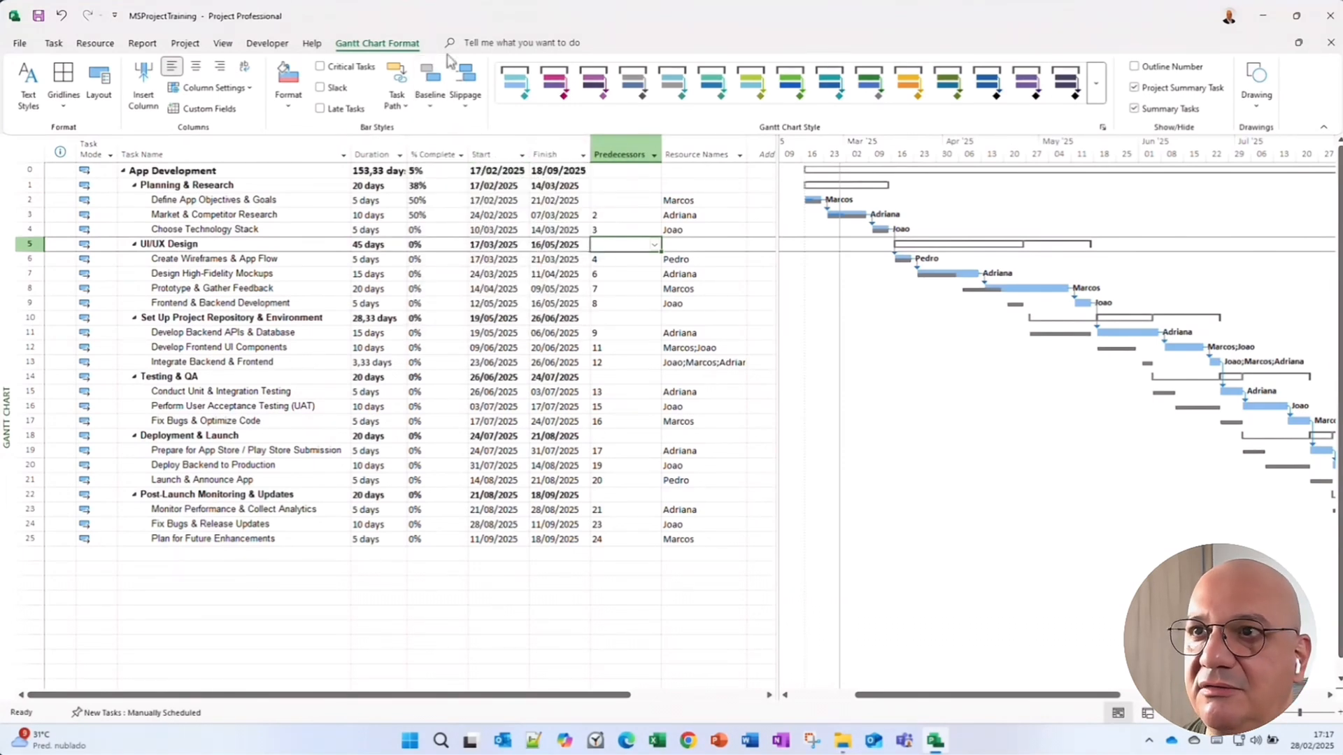
# Switch the Gantt chart's baseline bars to Baseline 2.
pyautogui.click(432, 98)
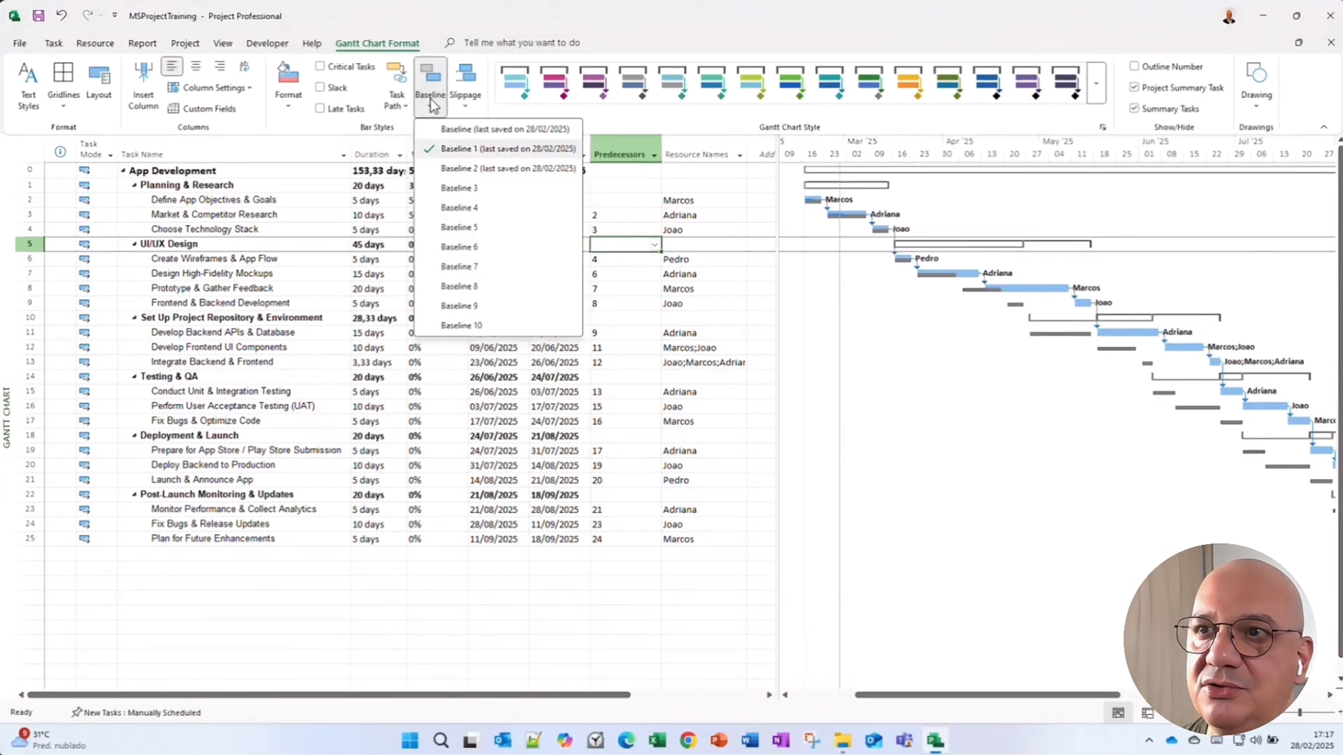
pyautogui.click(441, 170)
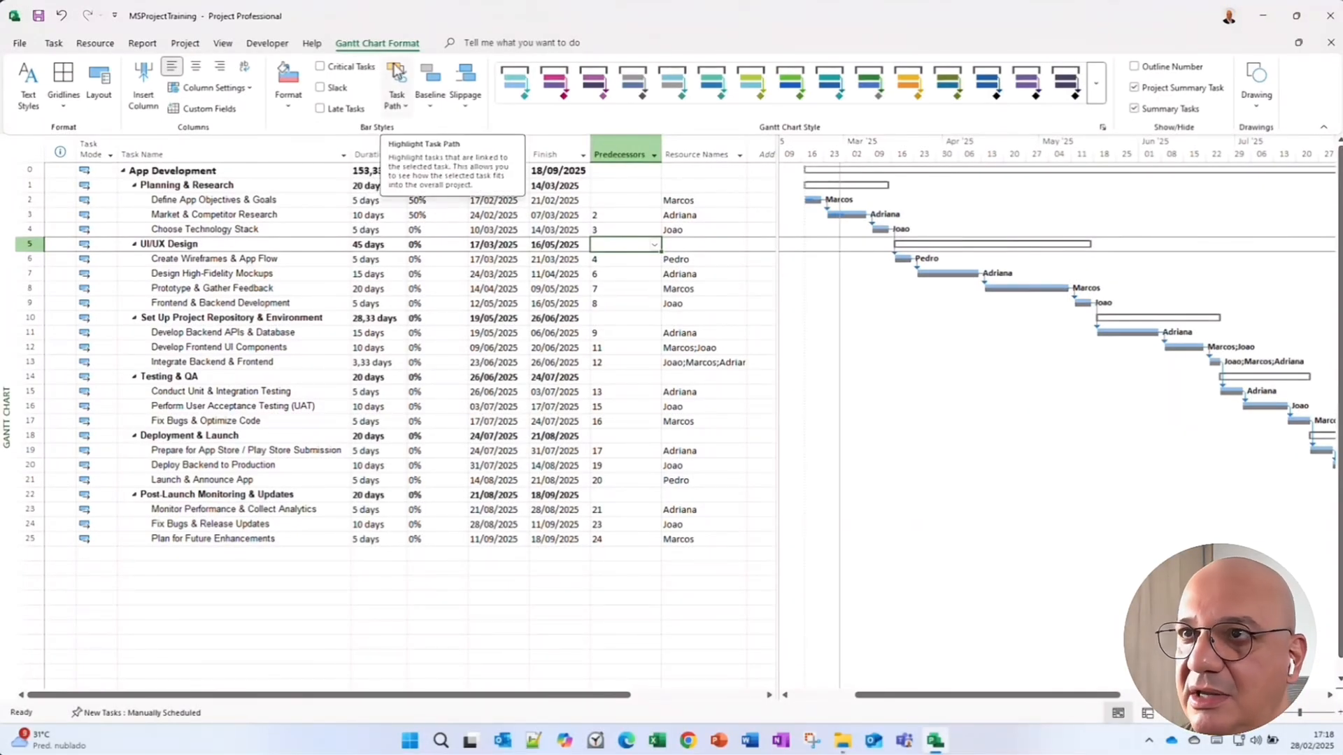
pyautogui.click(431, 102)
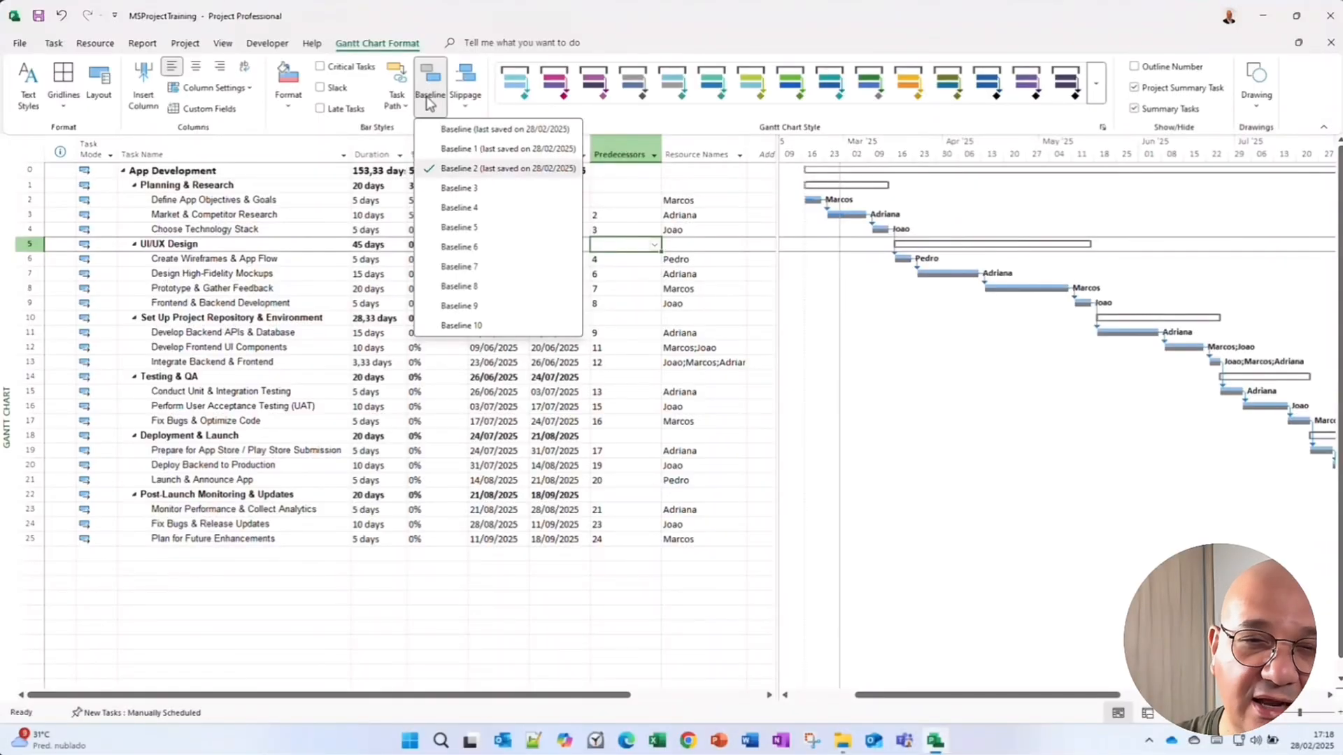